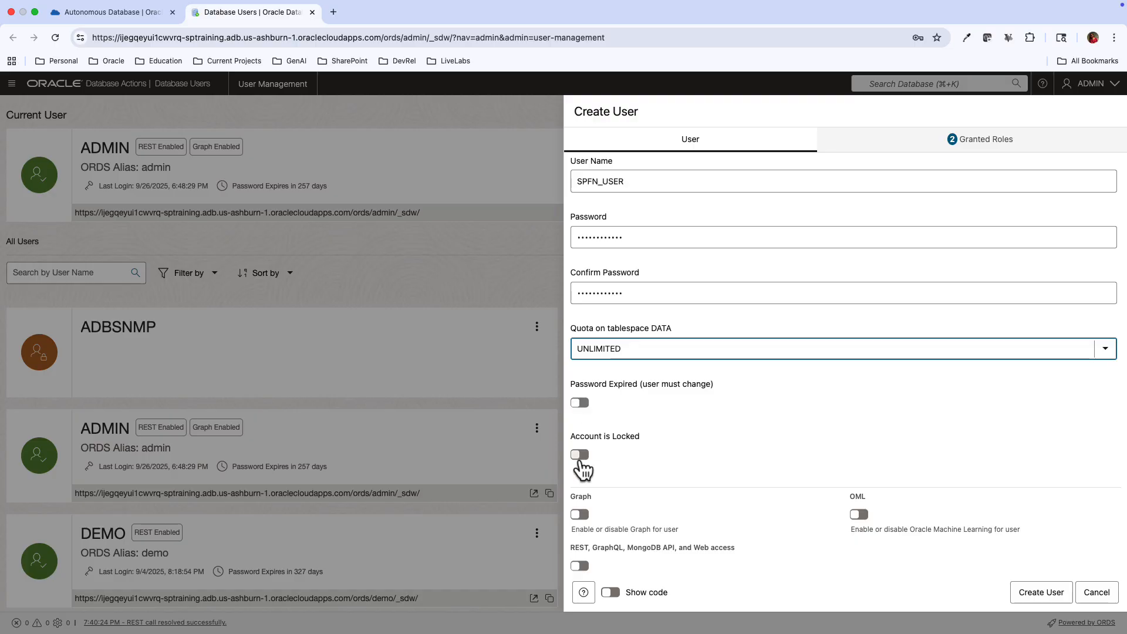
# Step: Enable REST, GraphQL, MongoDB API and web access for the new SPFN_USER and create the user
pyautogui.click(580, 565)
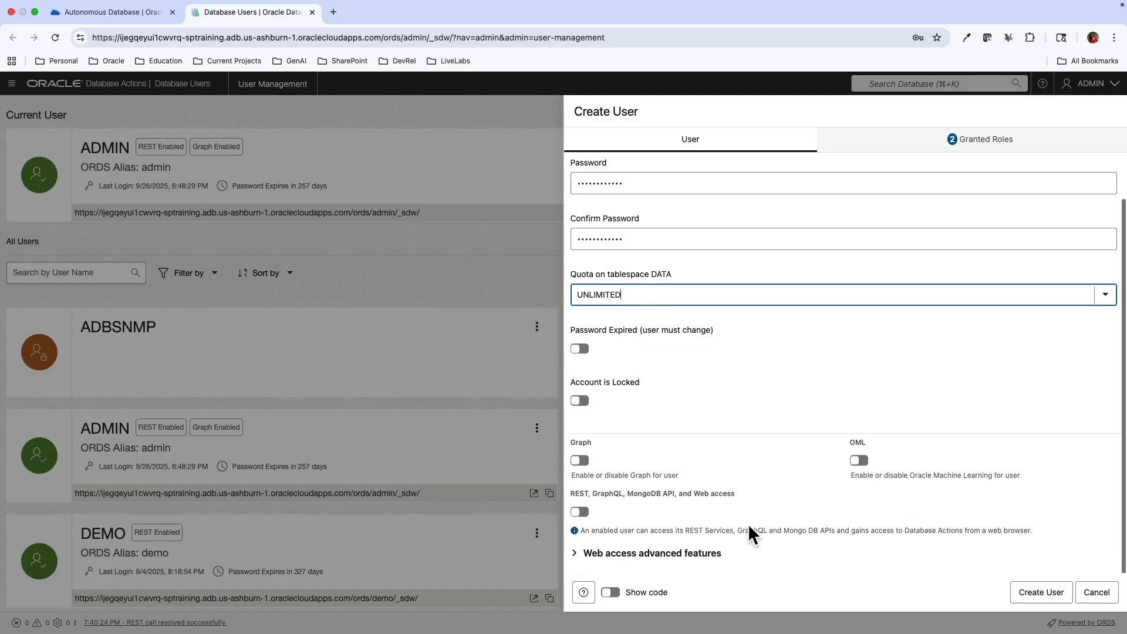
pyautogui.click(1041, 592)
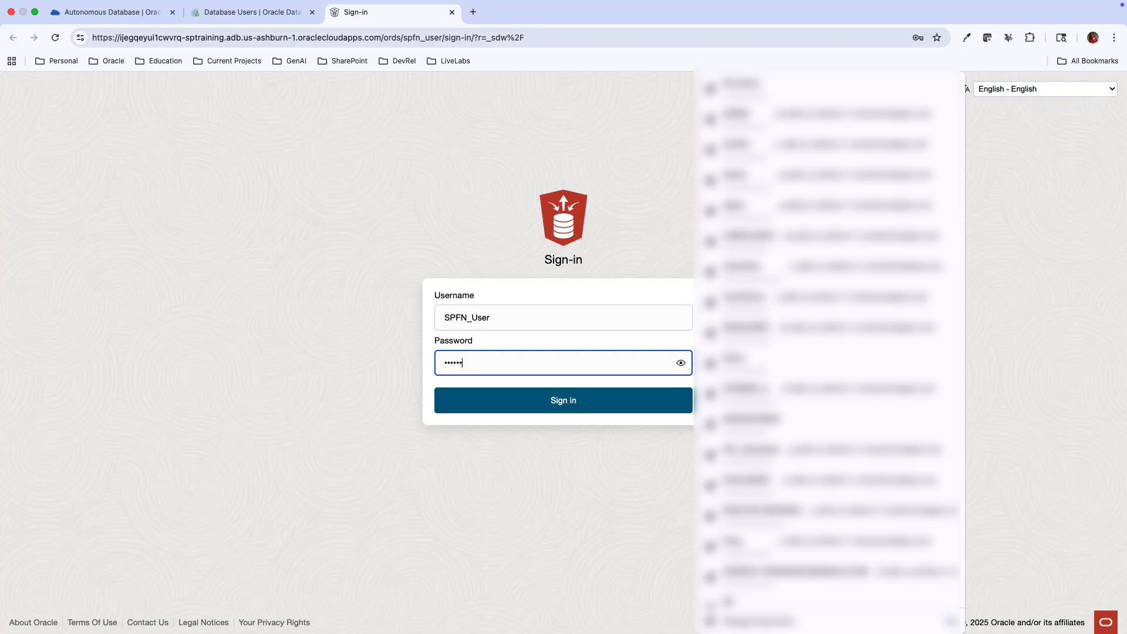
# Step: Enter the account password to sign in to Database Actions as SPFN_USER and dismiss the dark theme introduction
pyautogui.write('••••••••')
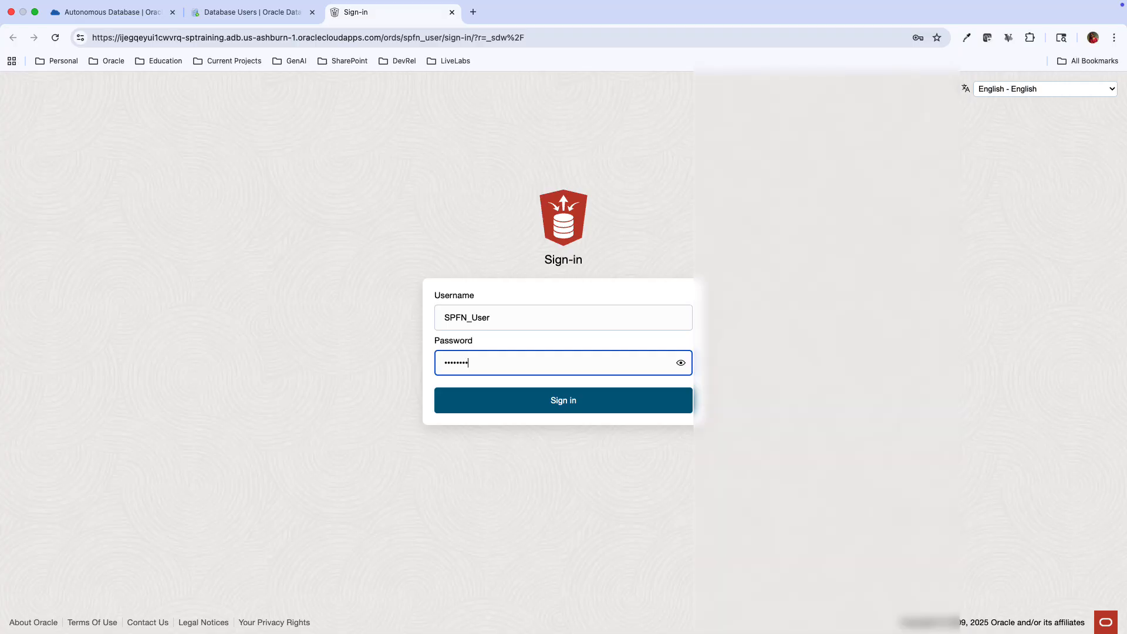
pyautogui.press('Return')
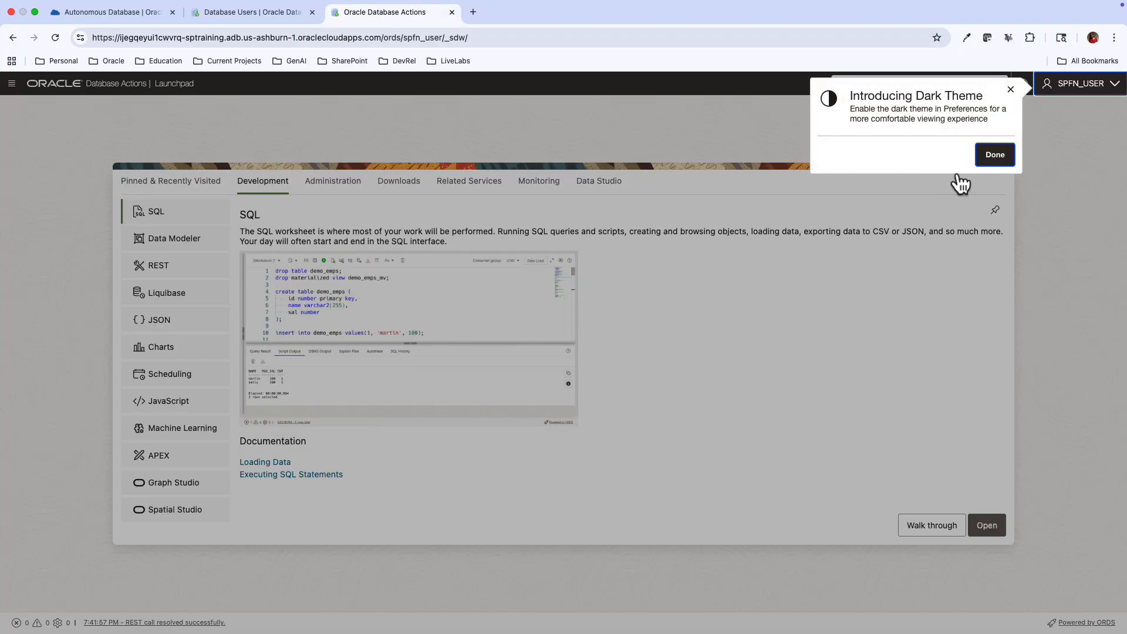
pyautogui.click(995, 157)
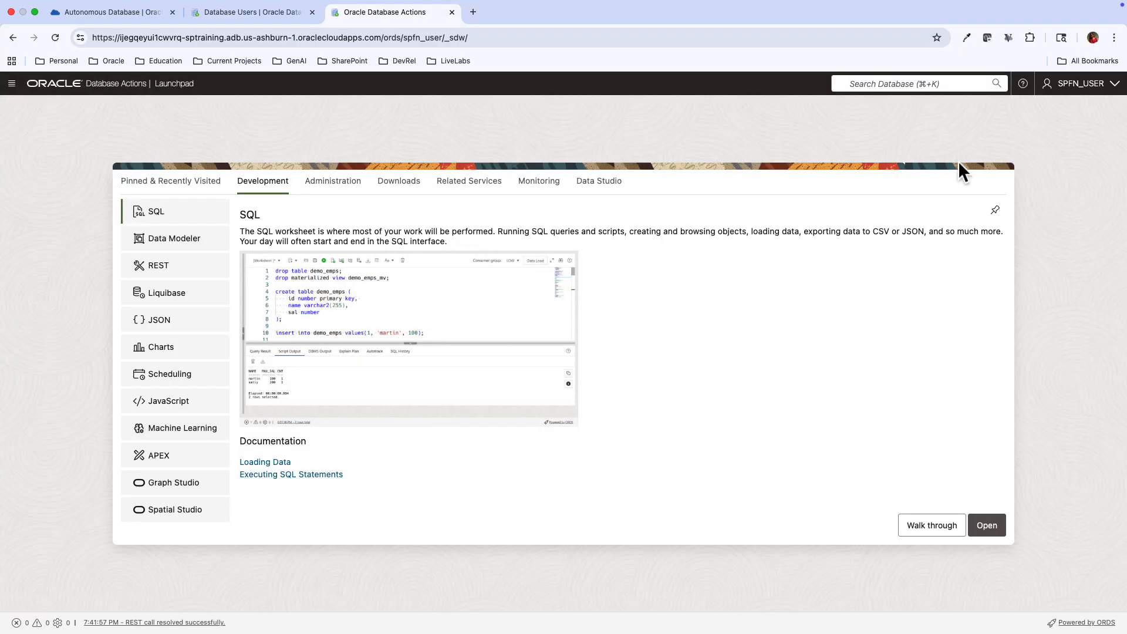
# Step: In a SQL worksheet, create table DOCUMENTDETAILS with DOCNAME VARCHAR2(20), EVENTID VARCHAR2(50), EVENTDETAILS VARCHAR2(255), BUCKET VARCHAR2(25) and NAMESPACE VARCHAR2(25)
pyautogui.click(12, 83)
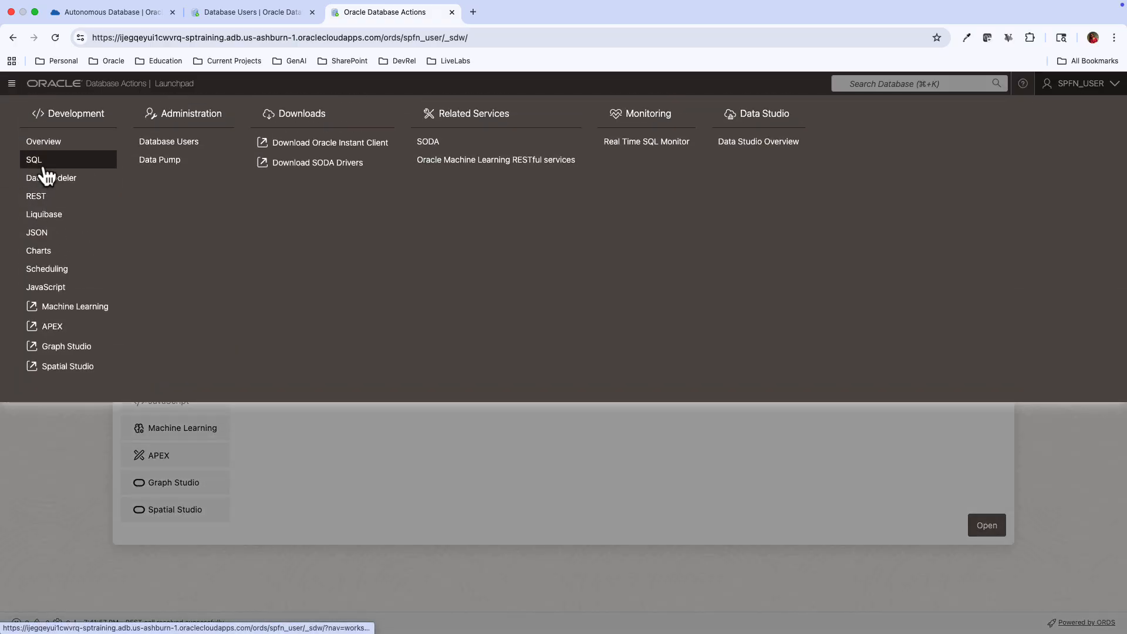
pyautogui.click(36, 160)
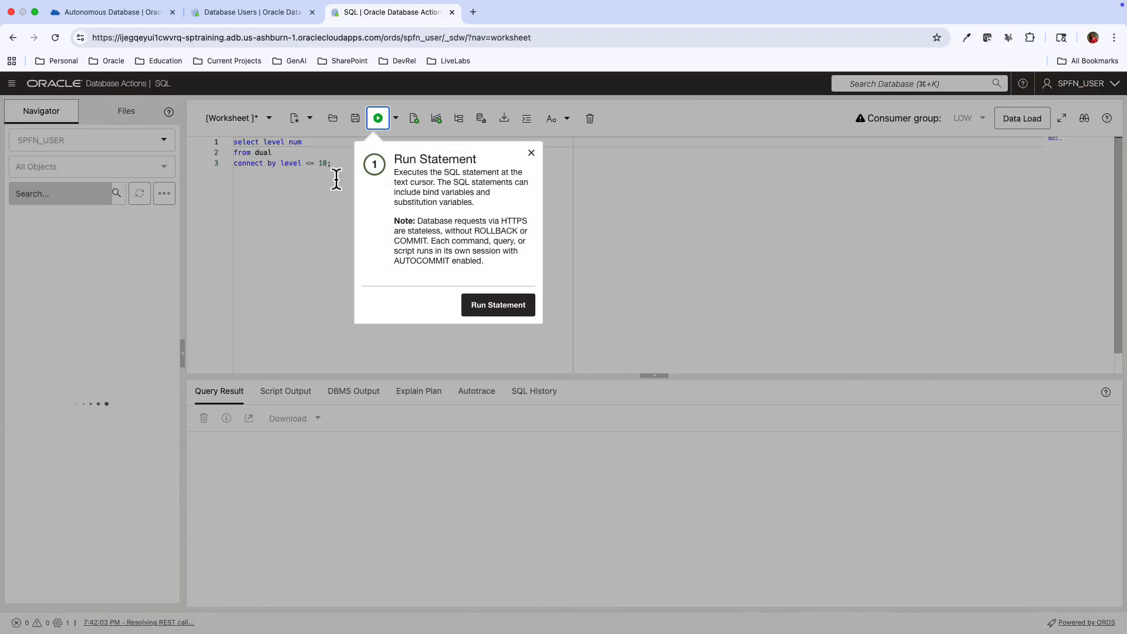
pyautogui.click(530, 151)
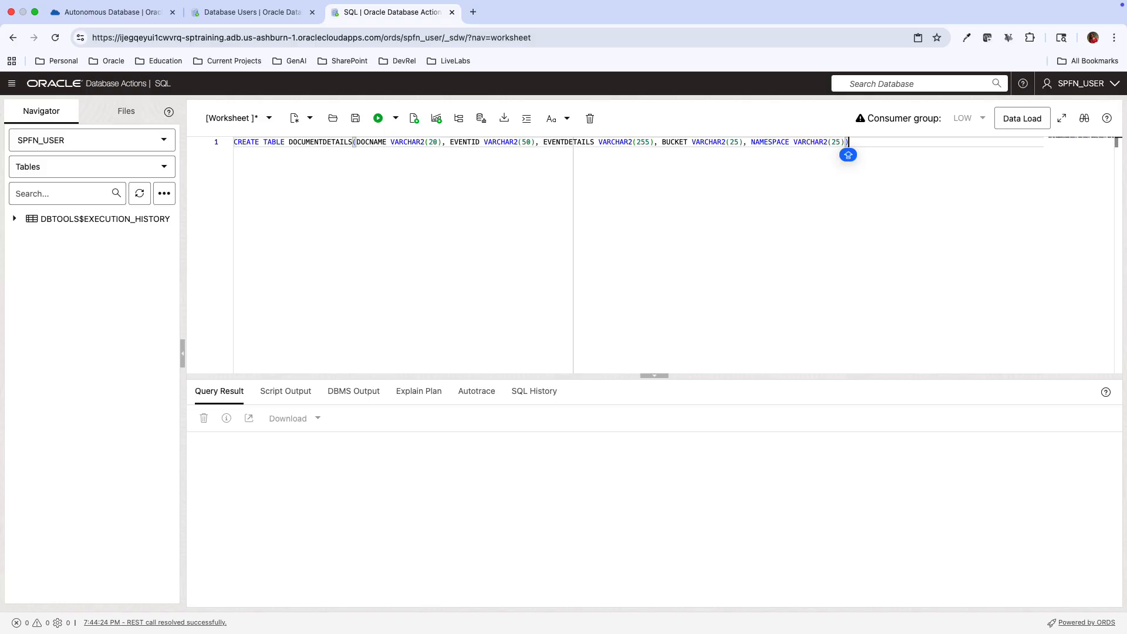
pyautogui.click(378, 118)
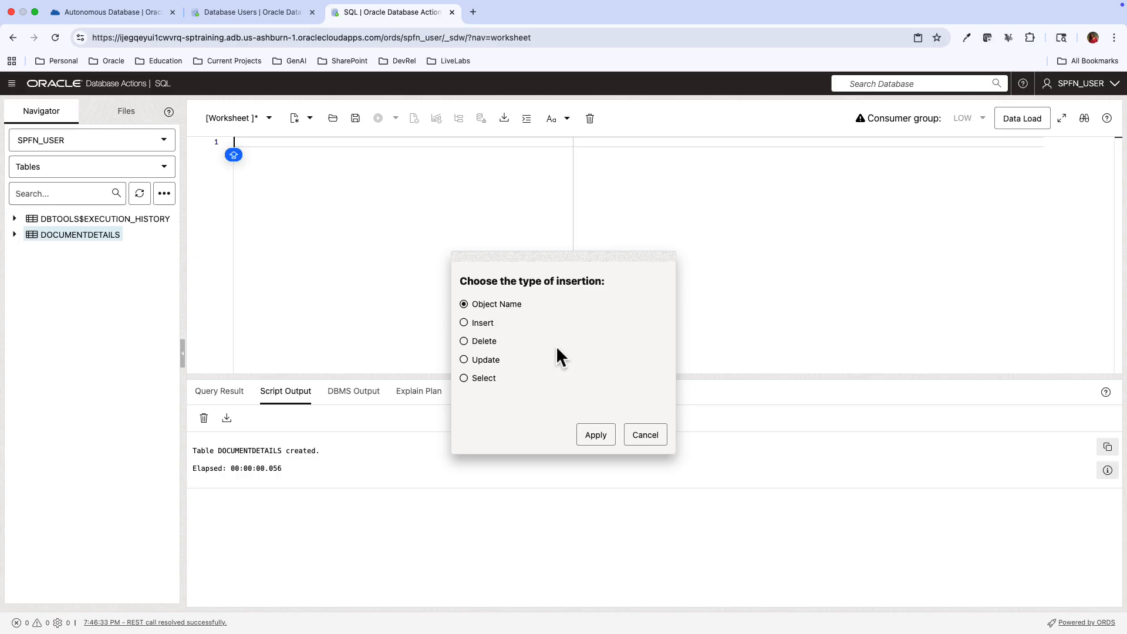
# Step: Insert a generated SELECT statement for the DOCUMENTDETAILS table into the worksheet and run it
pyautogui.click(511, 379)
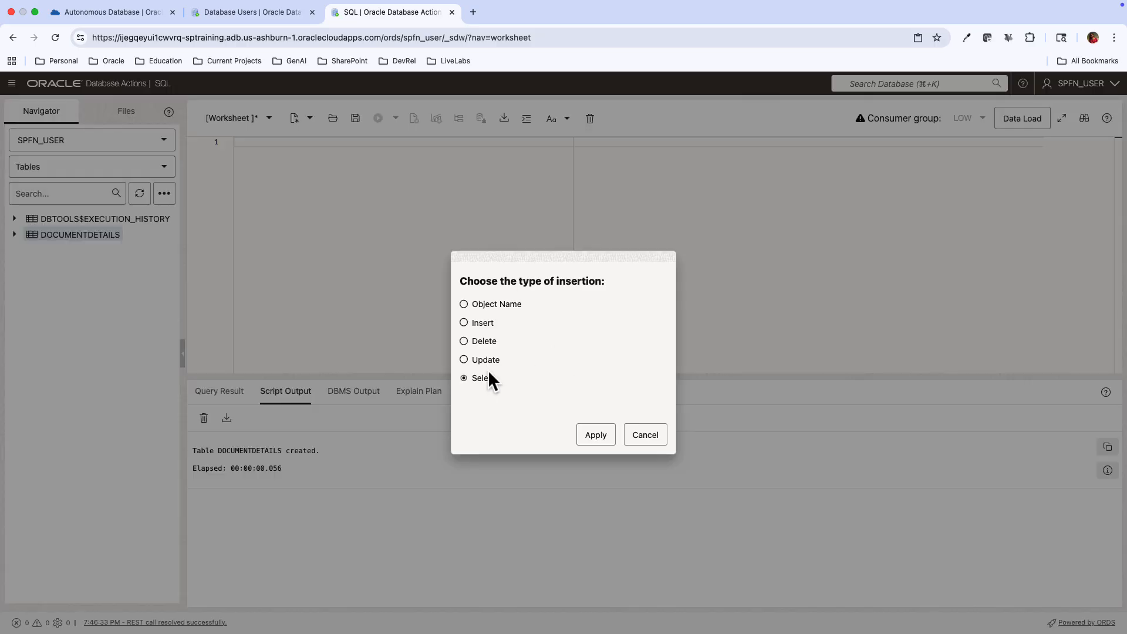
pyautogui.click(621, 453)
pyautogui.click(378, 118)
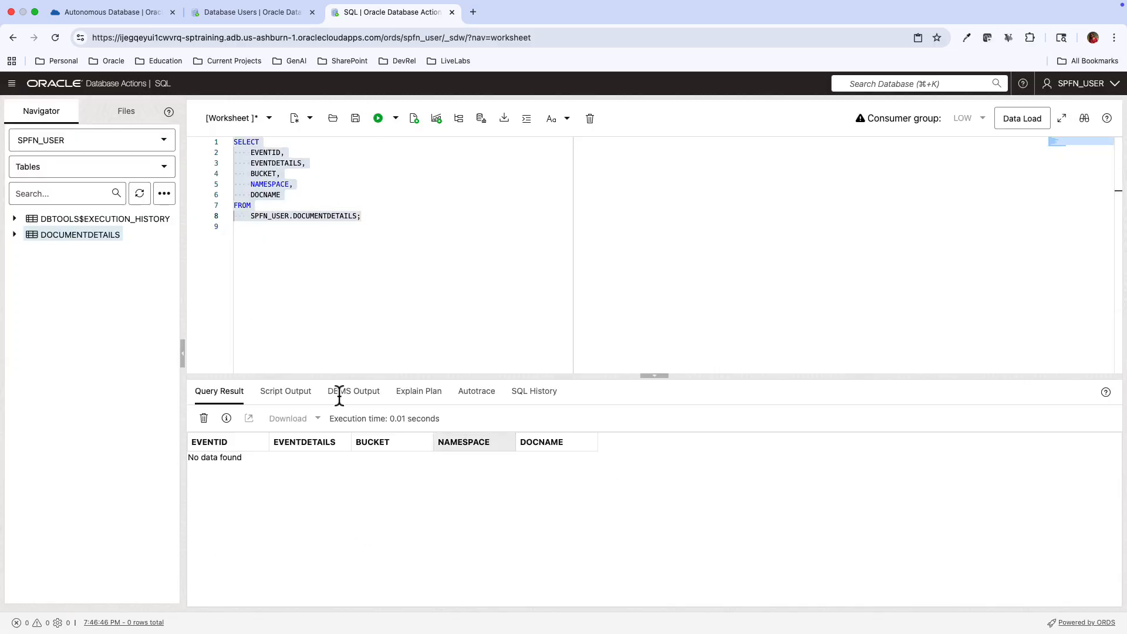
# Step: Enable REST access on the DOCUMENTDETAILS table with the alias documentdetails and no required authentication
pyautogui.rightClick(65, 237)
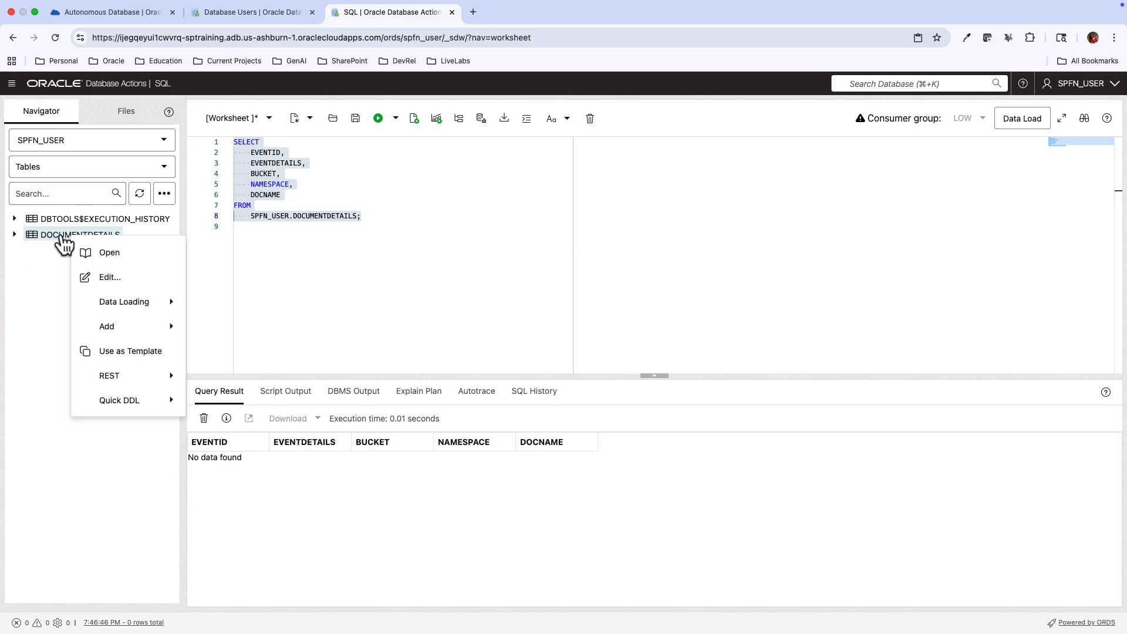
pyautogui.moveTo(170, 381)
pyautogui.click(221, 380)
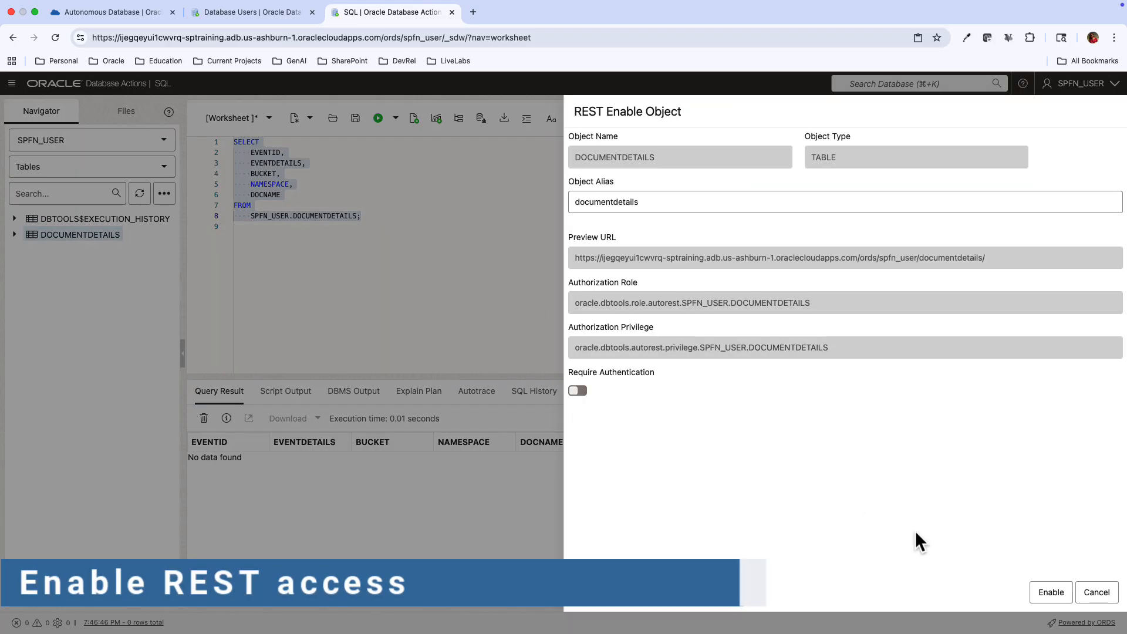
pyautogui.click(1051, 592)
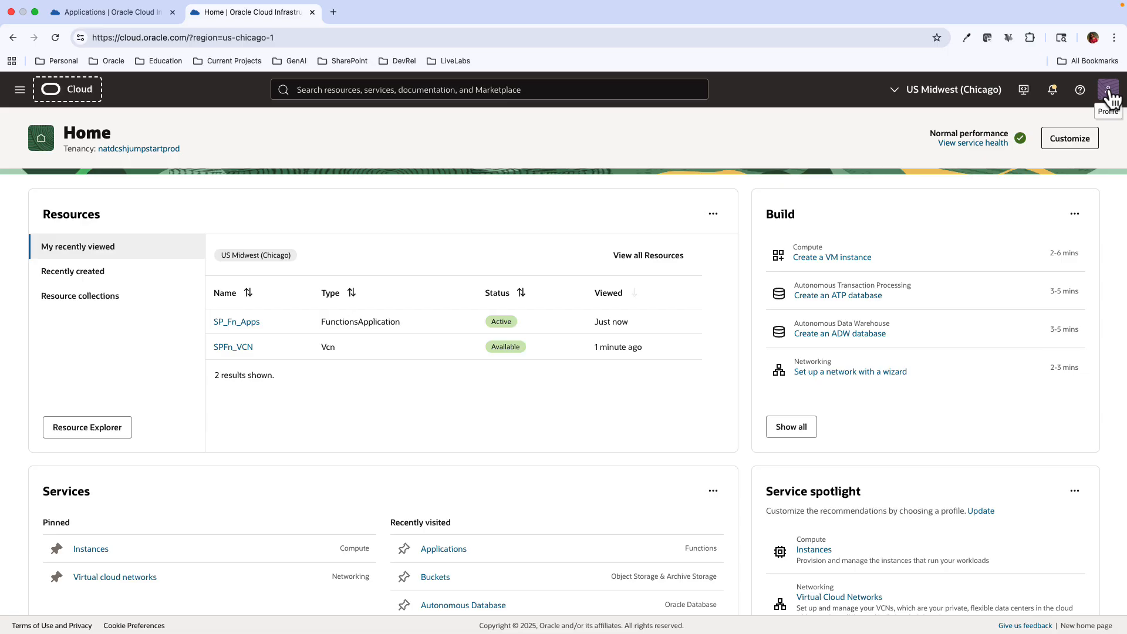
# Step: Open the tokens and keys of the signed-in user's profile in the Oracle Cloud console
pyautogui.click(1110, 94)
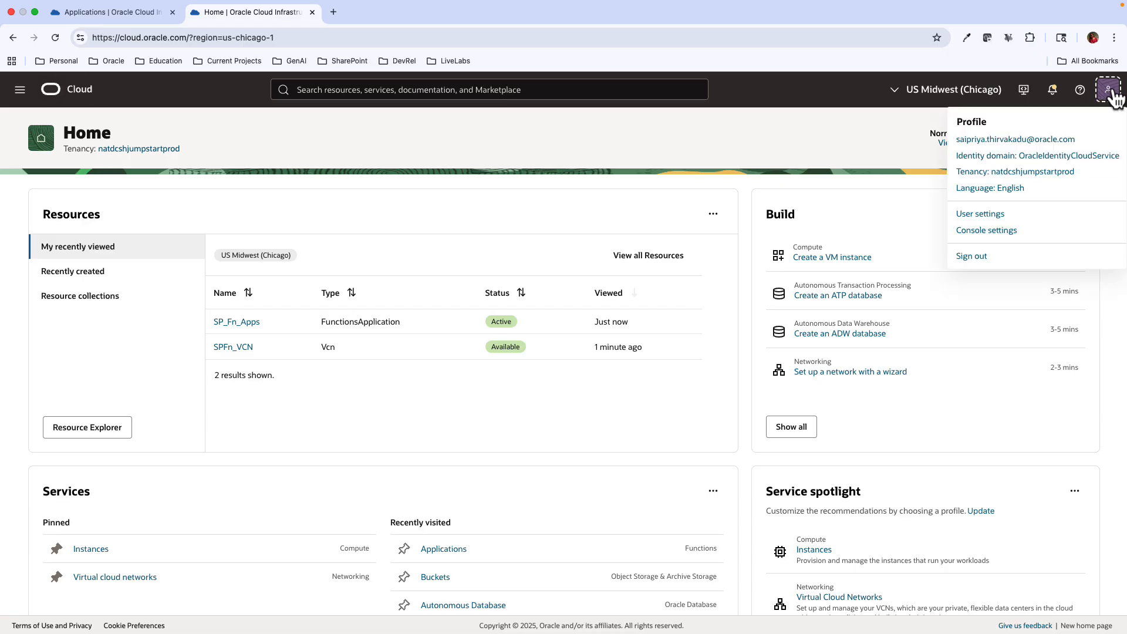
pyautogui.click(1015, 144)
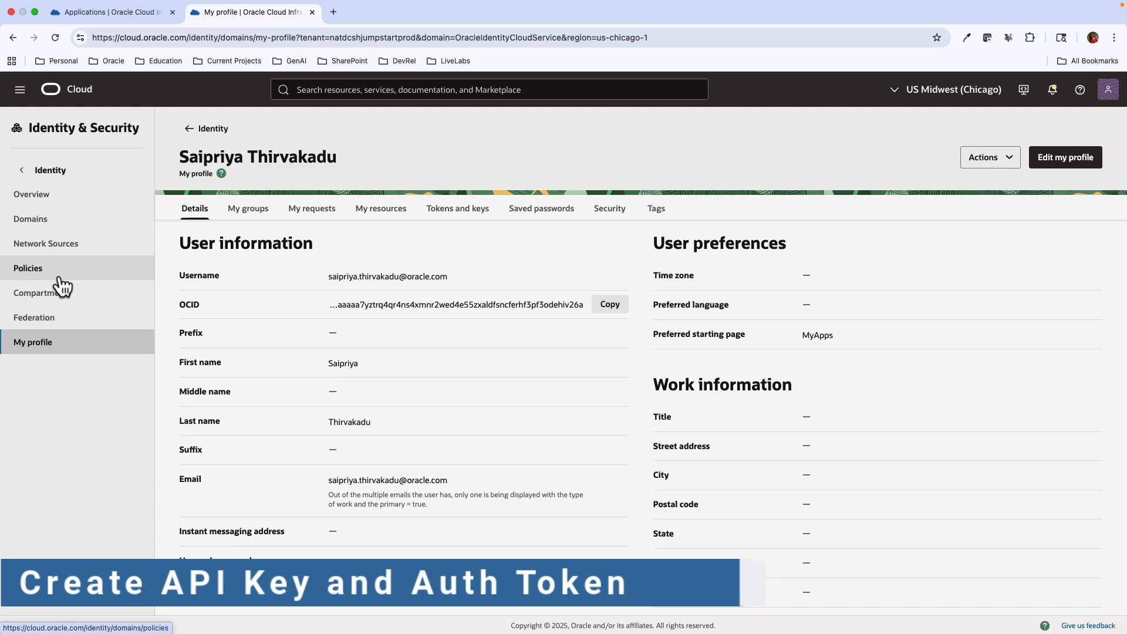
pyautogui.click(444, 213)
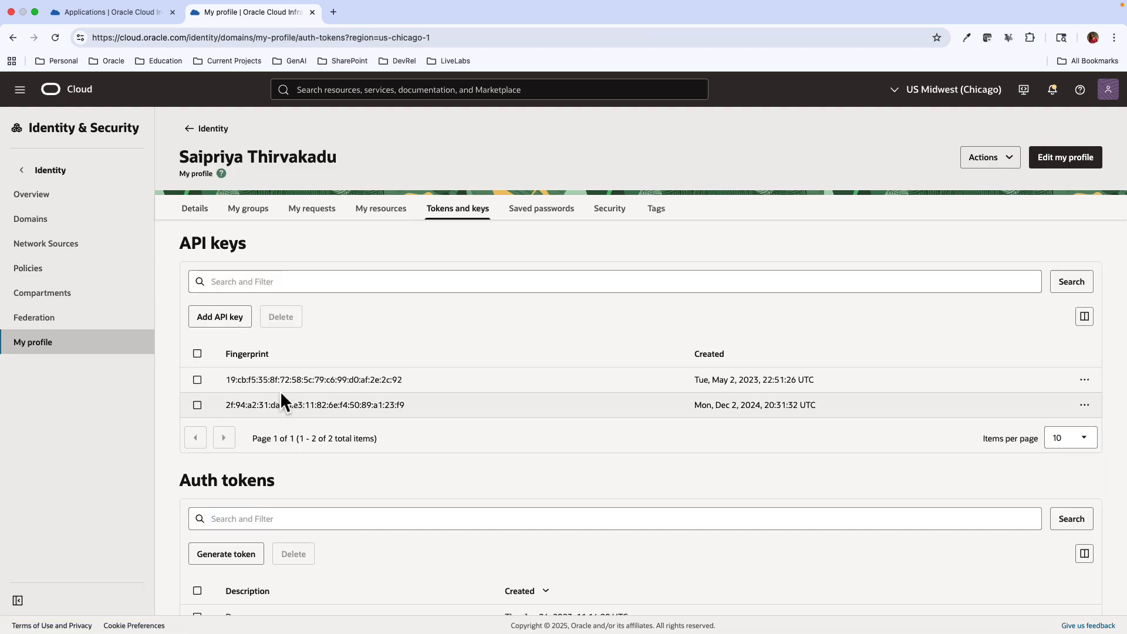
# Step: Generate an API key pair, download its private and public keys, and add the key to the profile
pyautogui.click(232, 320)
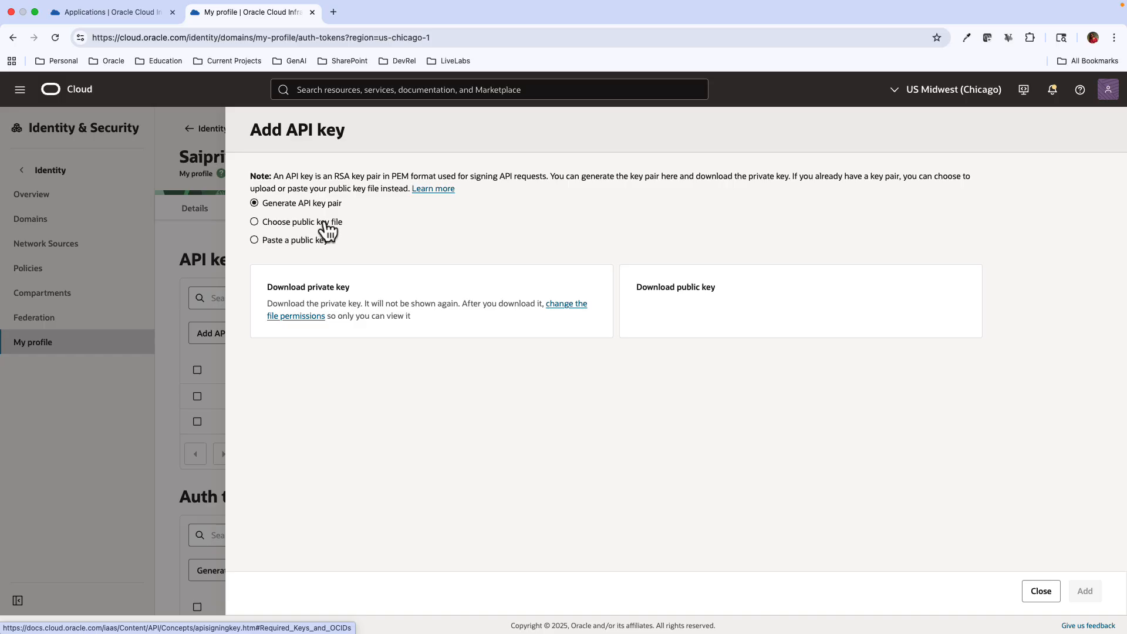
pyautogui.click(475, 317)
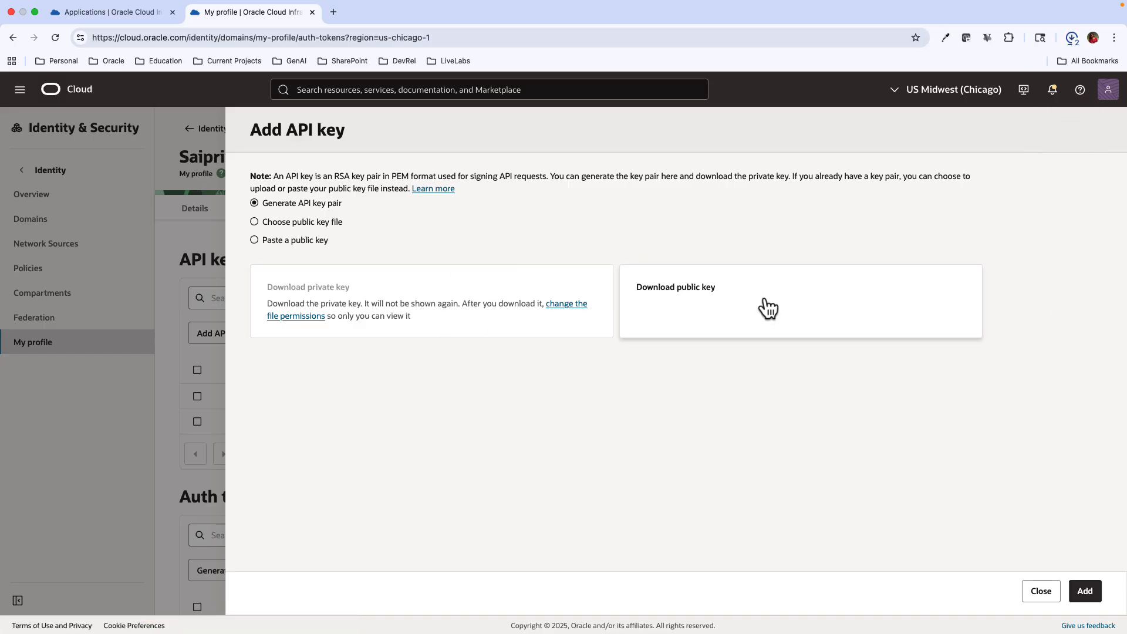
pyautogui.click(765, 307)
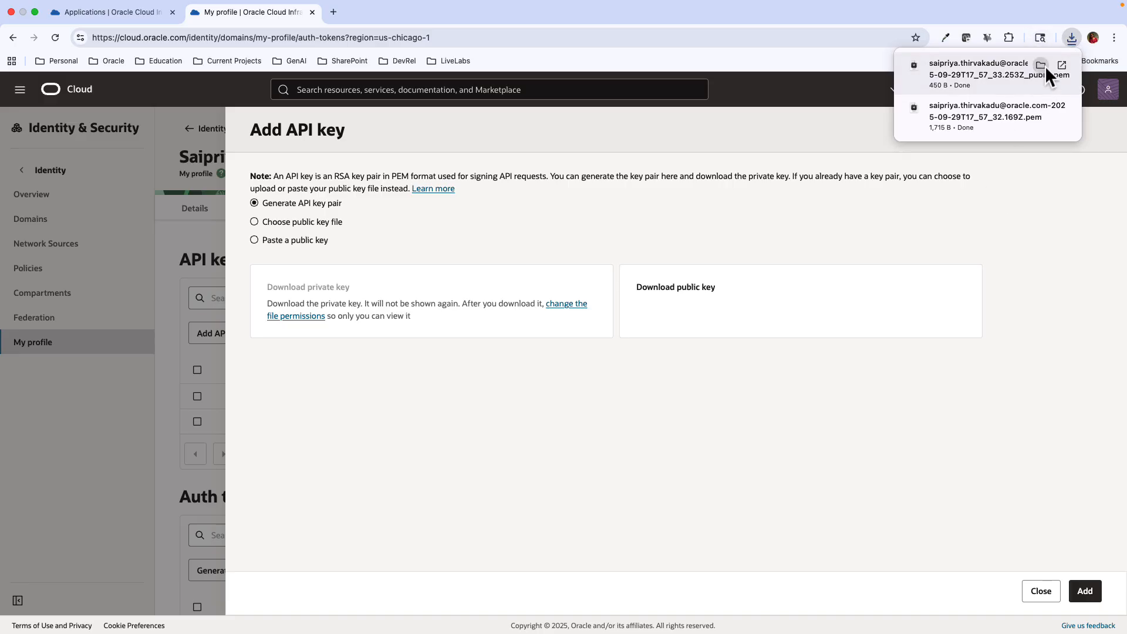
pyautogui.click(1085, 592)
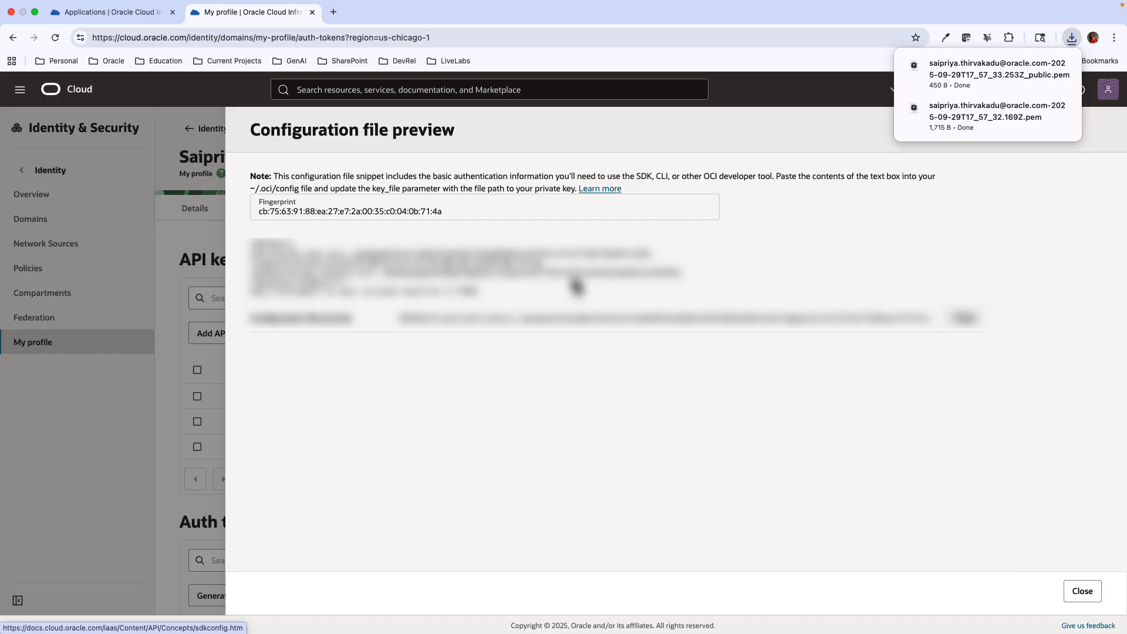
pyautogui.press('Escape')
# Step: Generate an auth token with the description SP_Fn and open the actions for the generated token
pyautogui.scroll(-3, 300, 374)
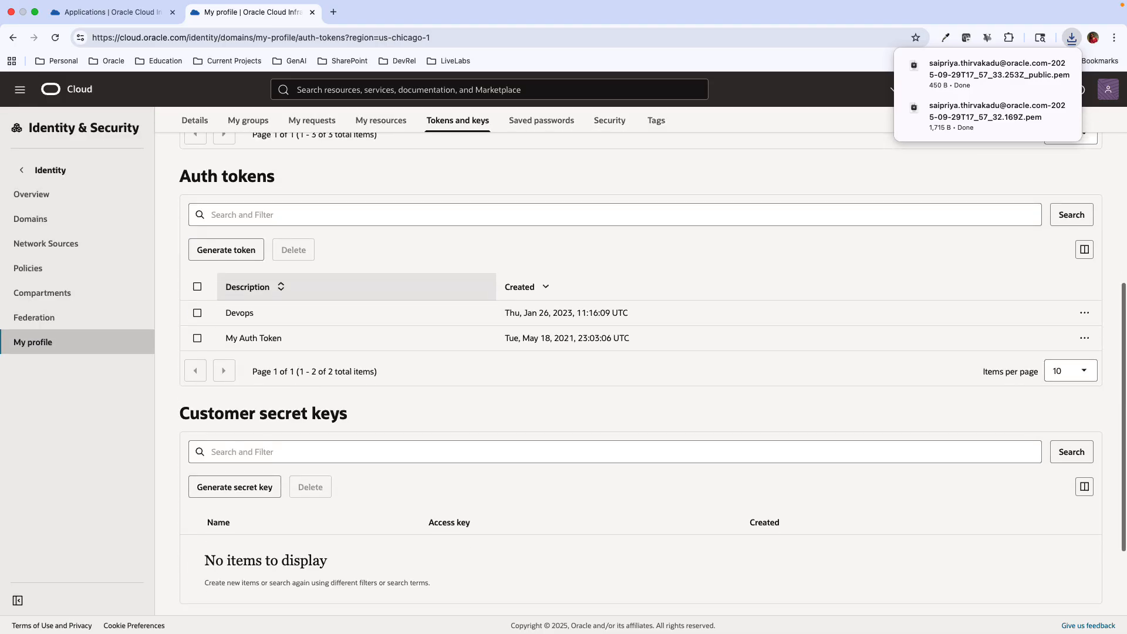
pyautogui.click(234, 253)
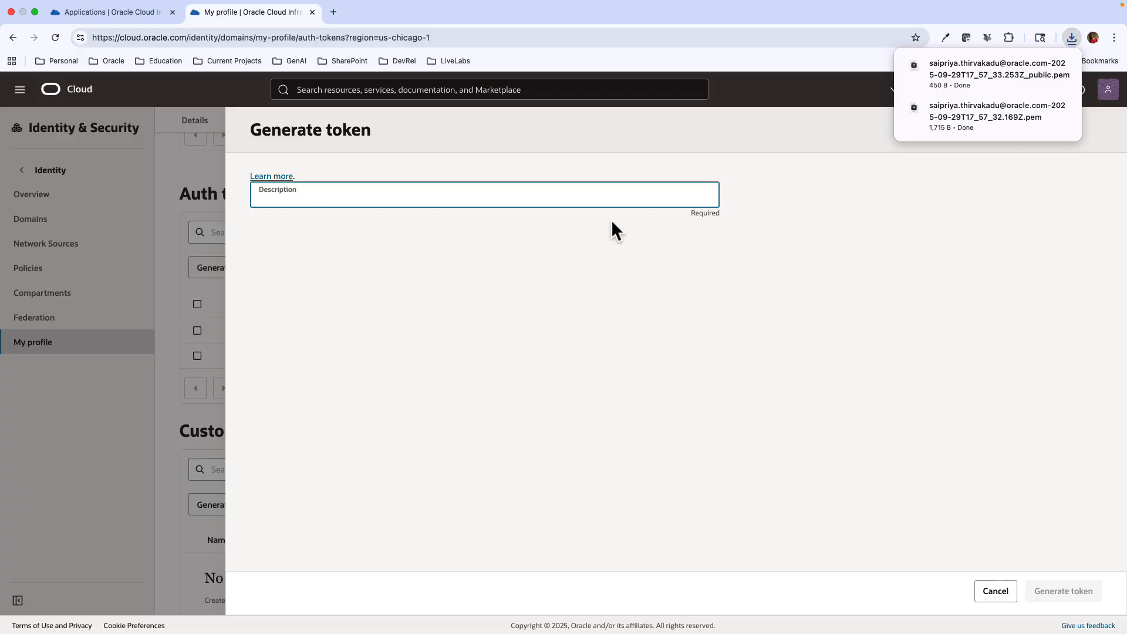
pyautogui.write('SP_Fn')
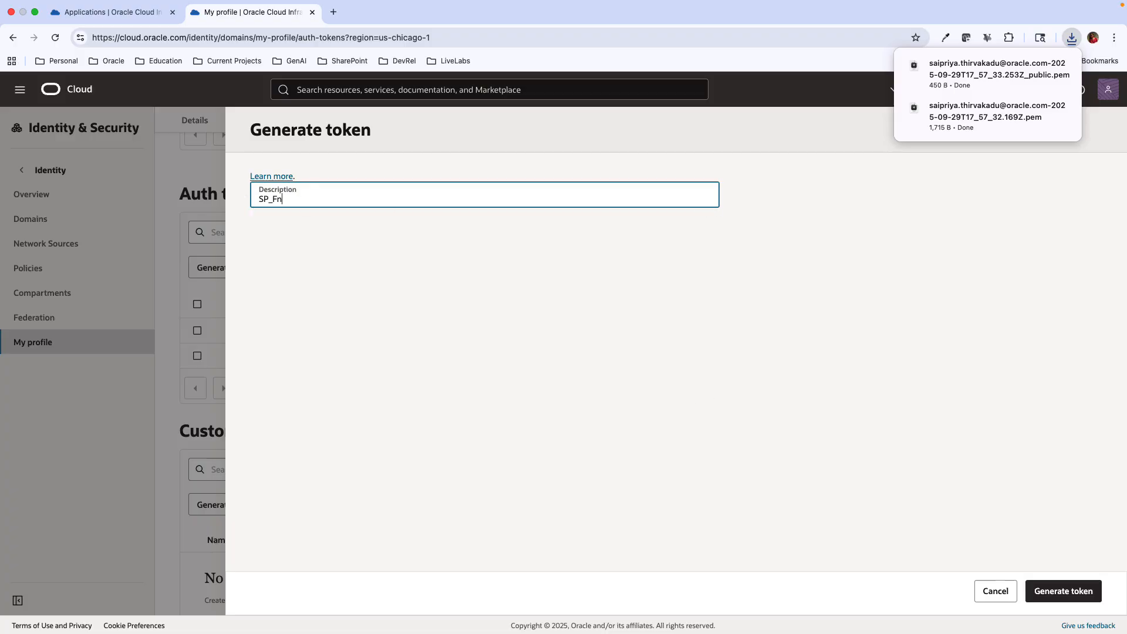
pyautogui.click(1063, 590)
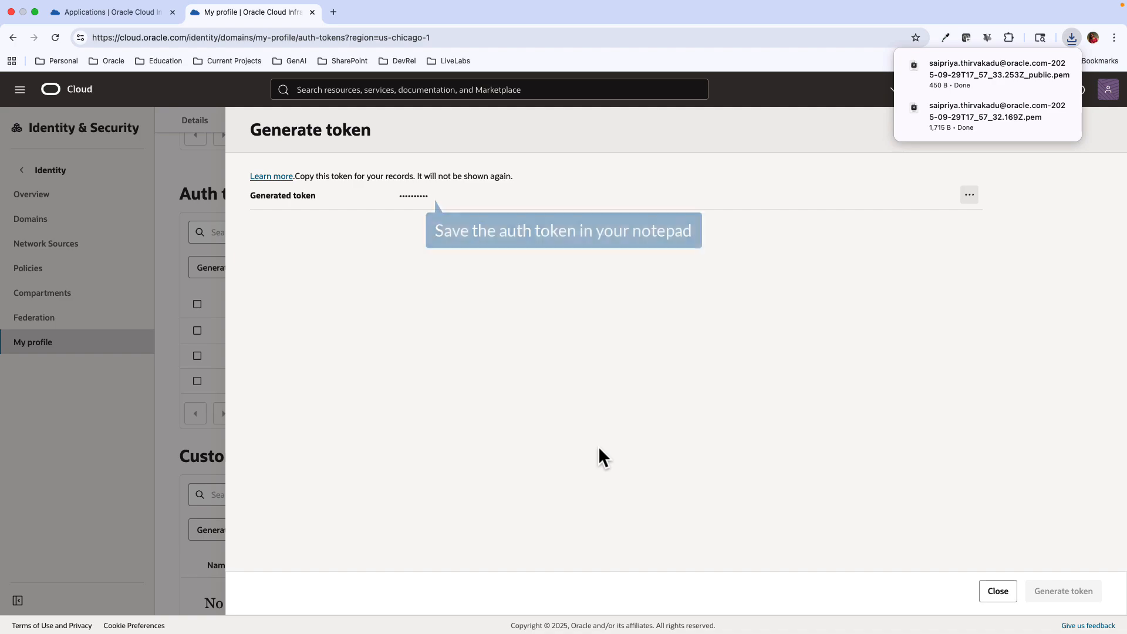
pyautogui.click(969, 194)
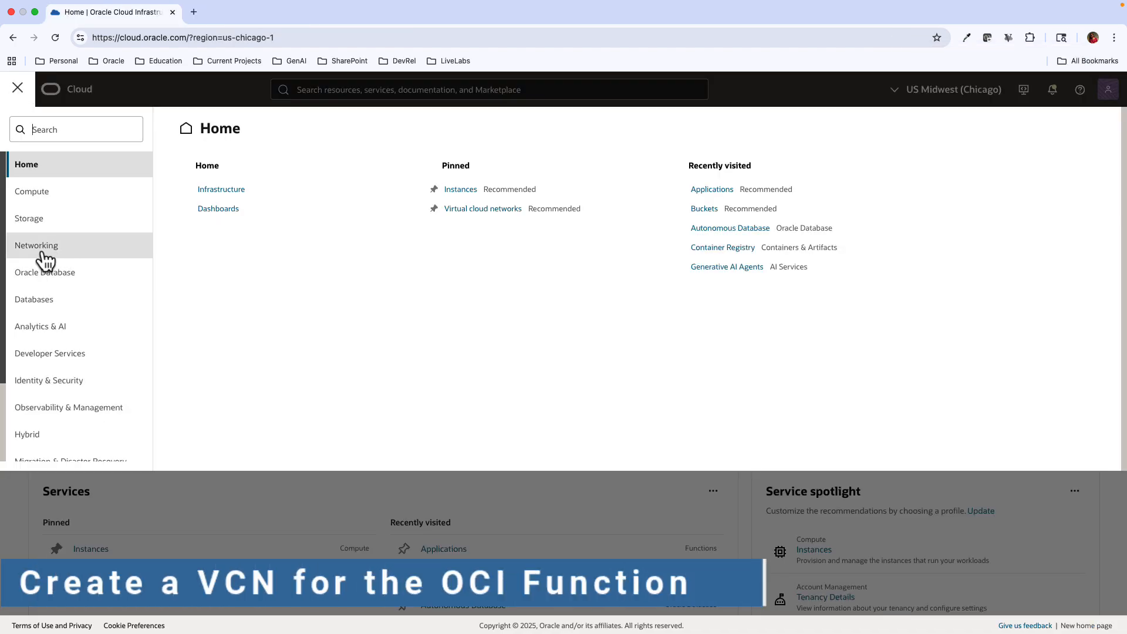
# Step: Start the VCN wizard from the virtual cloud networks list with the Create VCN with Internet Connectivity option
pyautogui.click(138, 251)
pyautogui.click(252, 200)
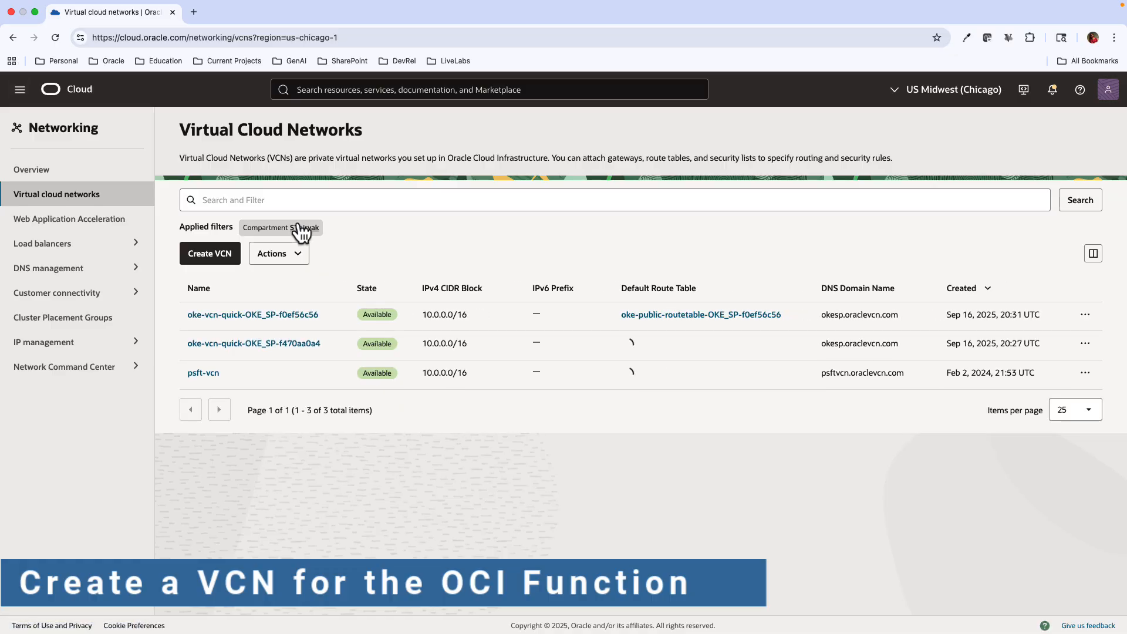
pyautogui.click(298, 256)
pyautogui.click(323, 286)
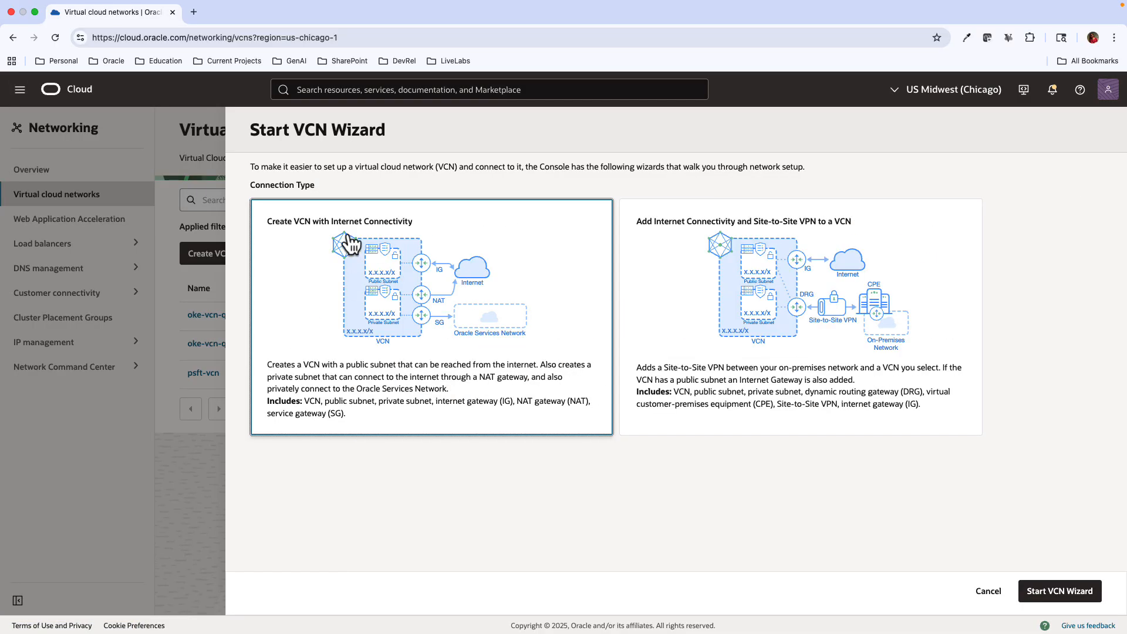
pyautogui.click(1060, 591)
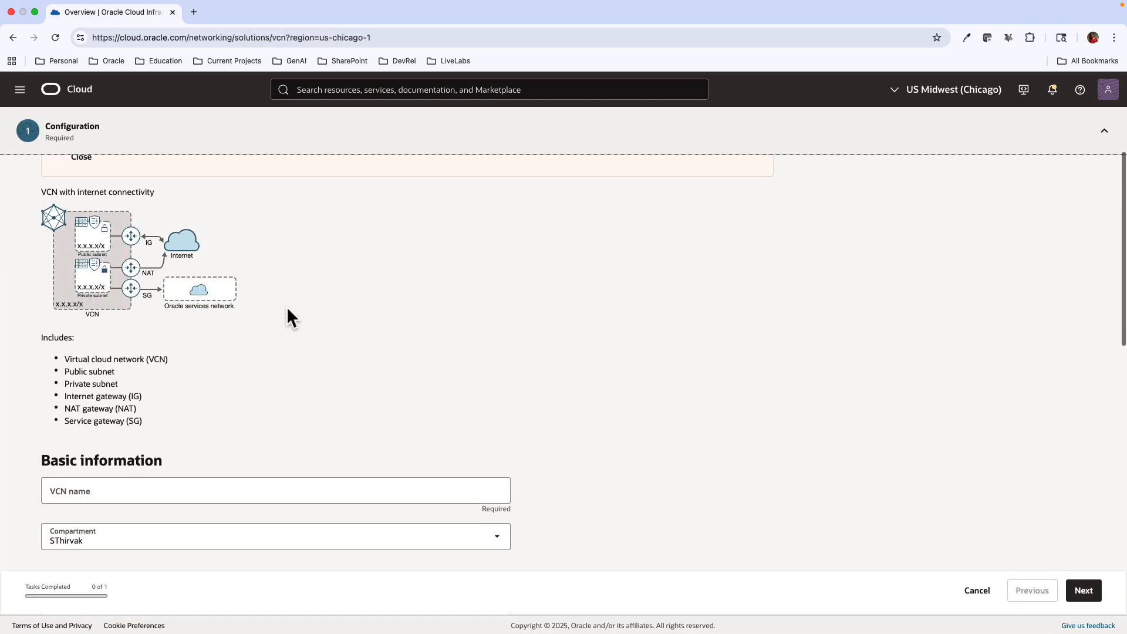
# Step: Name the VCN SPFn_VCN, keep the default CIDR blocks and subnets, and proceed to the configuration review
pyautogui.scroll(-2, 234, 382)
pyautogui.scroll(-3, 182, 470)
pyautogui.click(189, 218)
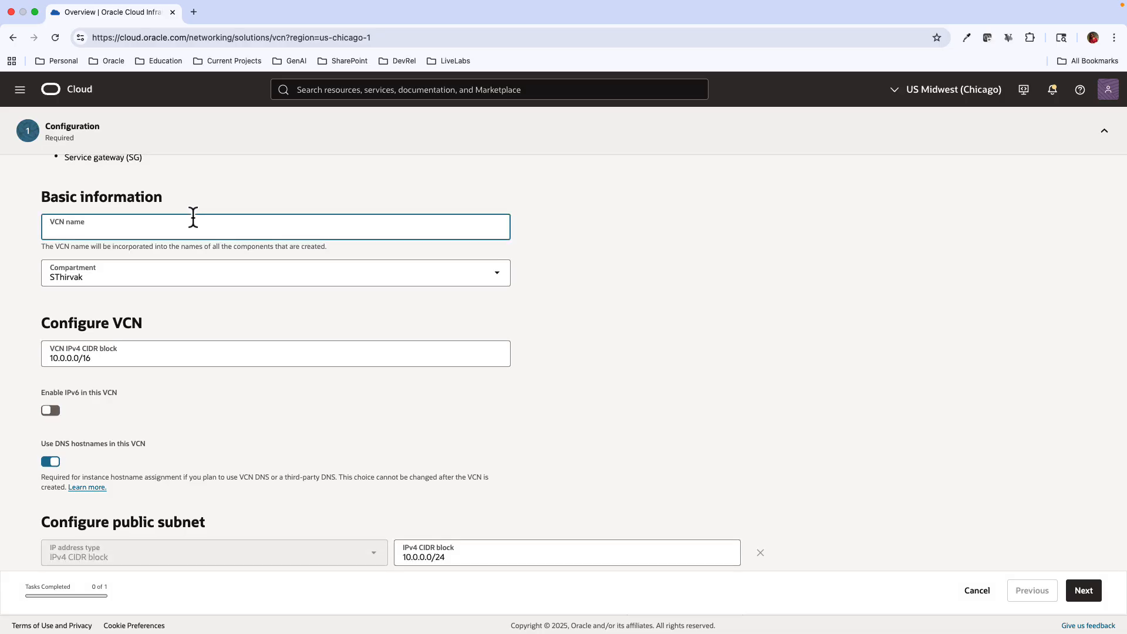
pyautogui.write('SPFn_VCN')
pyautogui.scroll(-7, 253, 498)
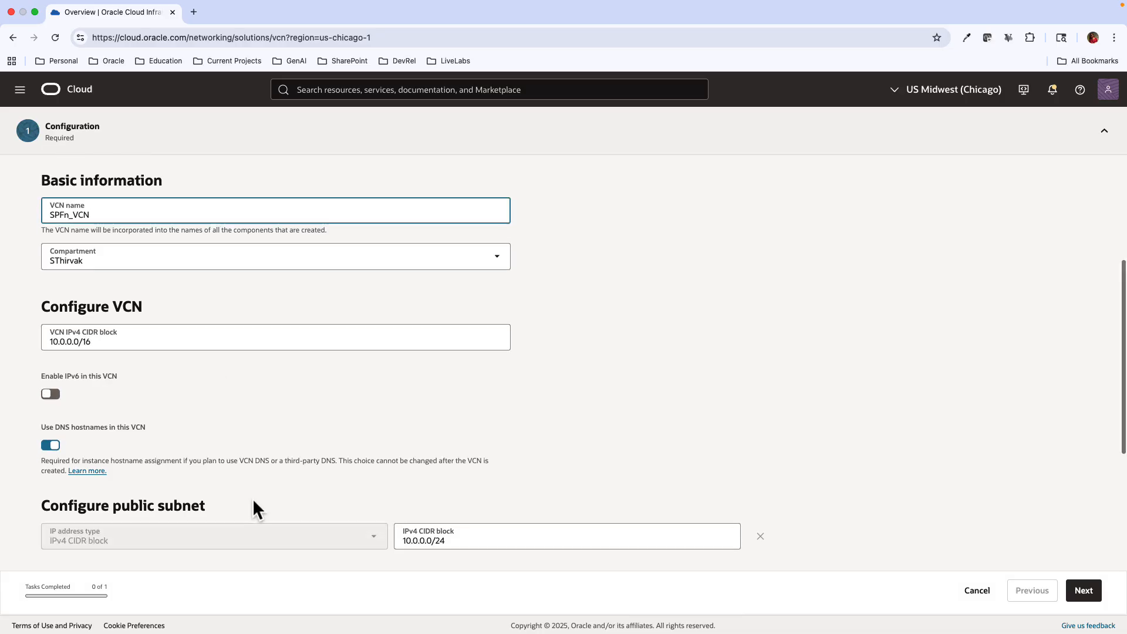
pyautogui.scroll(-1, 252, 498)
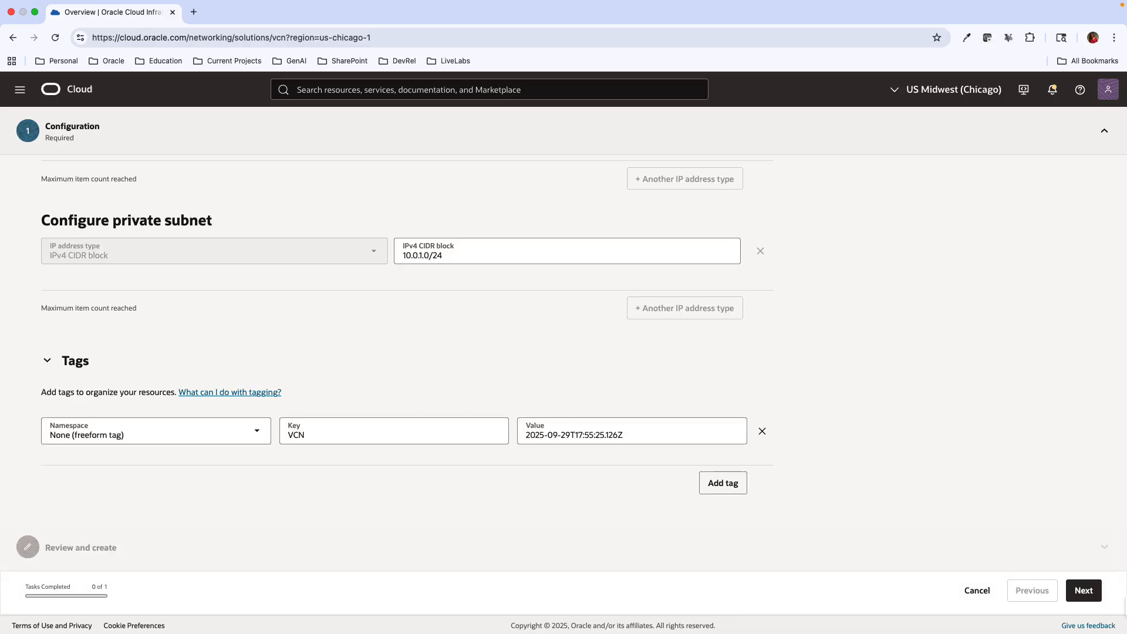
pyautogui.click(1091, 598)
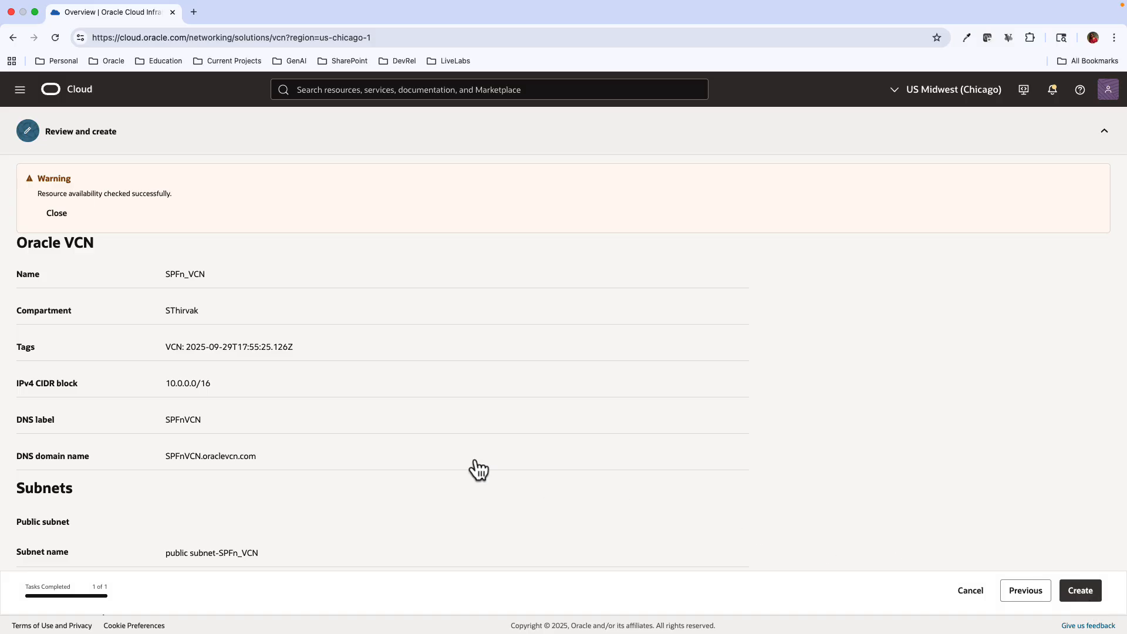
# Step: Create the reviewed SPFn_VCN network with its subnets and gateways, and open its details page
pyautogui.scroll(-15, 450, 490)
pyautogui.click(1083, 592)
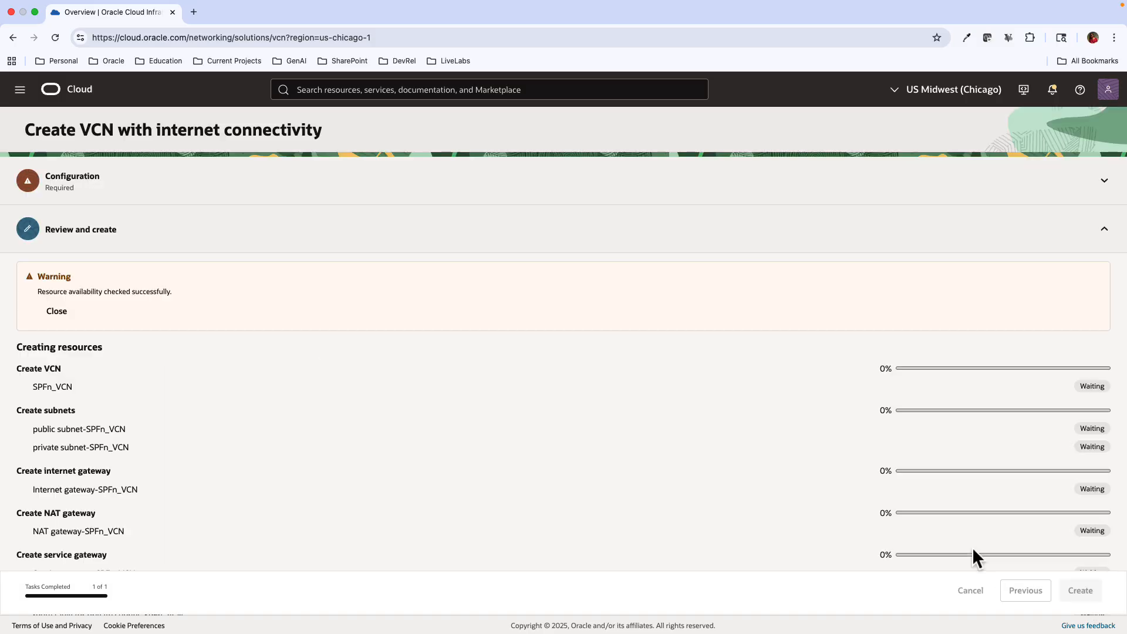
pyautogui.click(1074, 590)
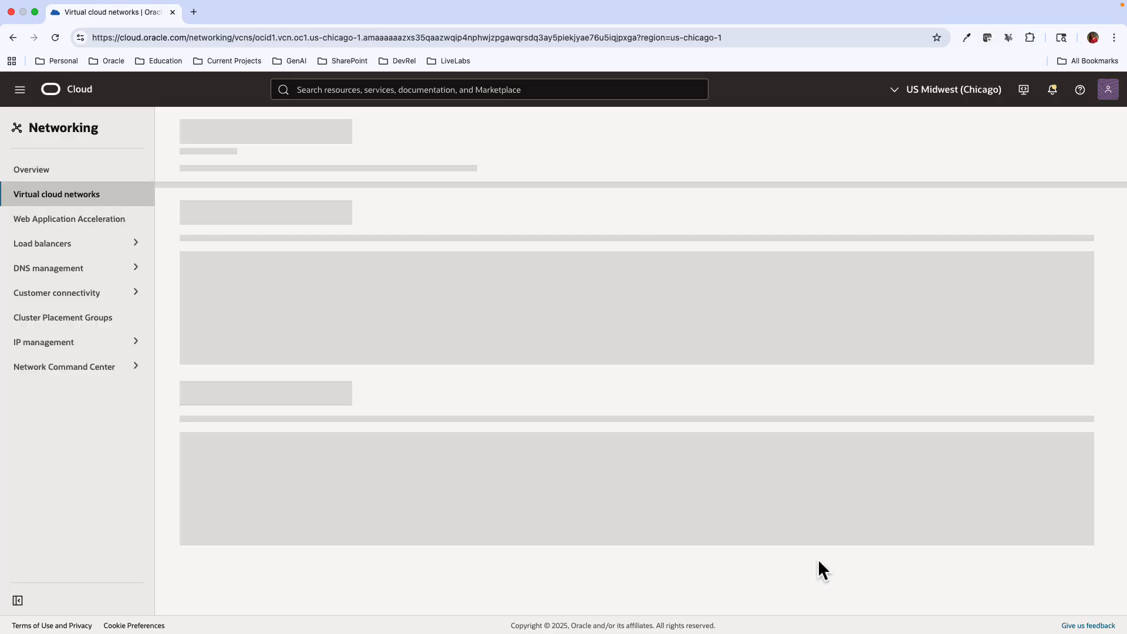
# Step: Open the Functions applications list in Developer Services
pyautogui.click(20, 89)
pyautogui.click(52, 352)
pyautogui.click(222, 344)
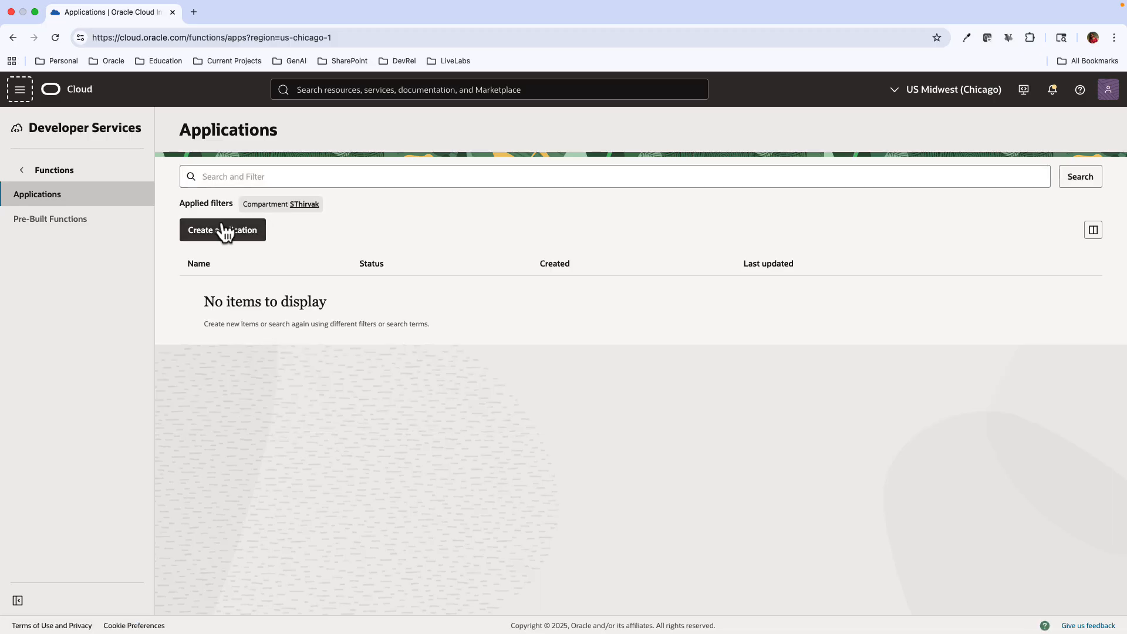
# Step: Create a Functions application named SP_Fn_Apps on SPFn_VCN using its regional public subnet
pyautogui.click(237, 235)
pyautogui.click(114, 194)
pyautogui.write('SP_Fn_Apps')
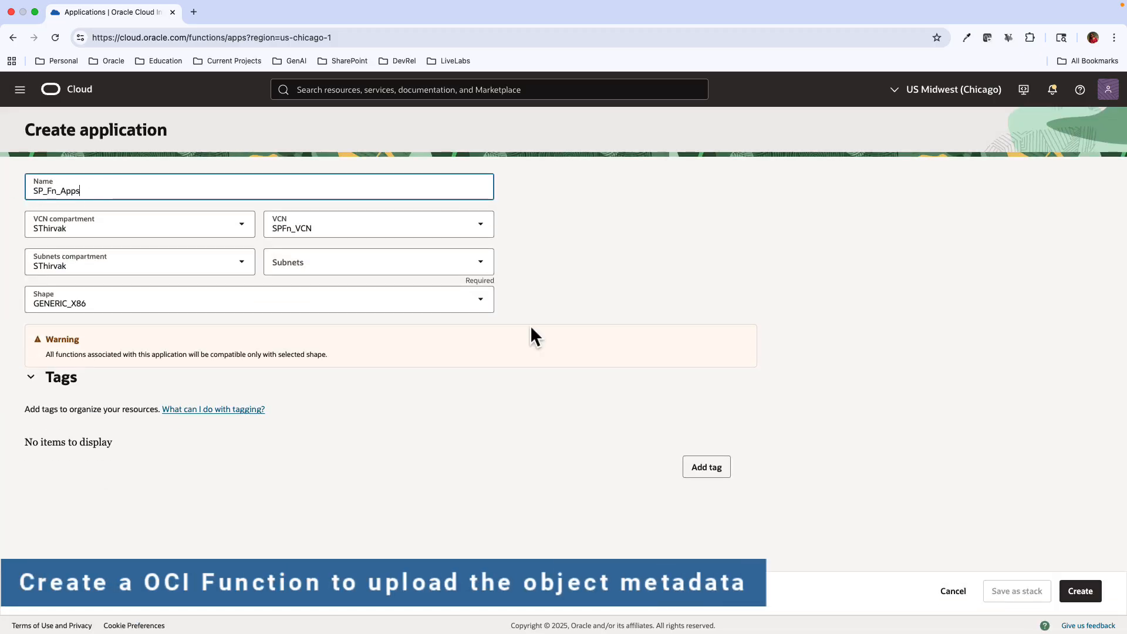
pyautogui.click(319, 266)
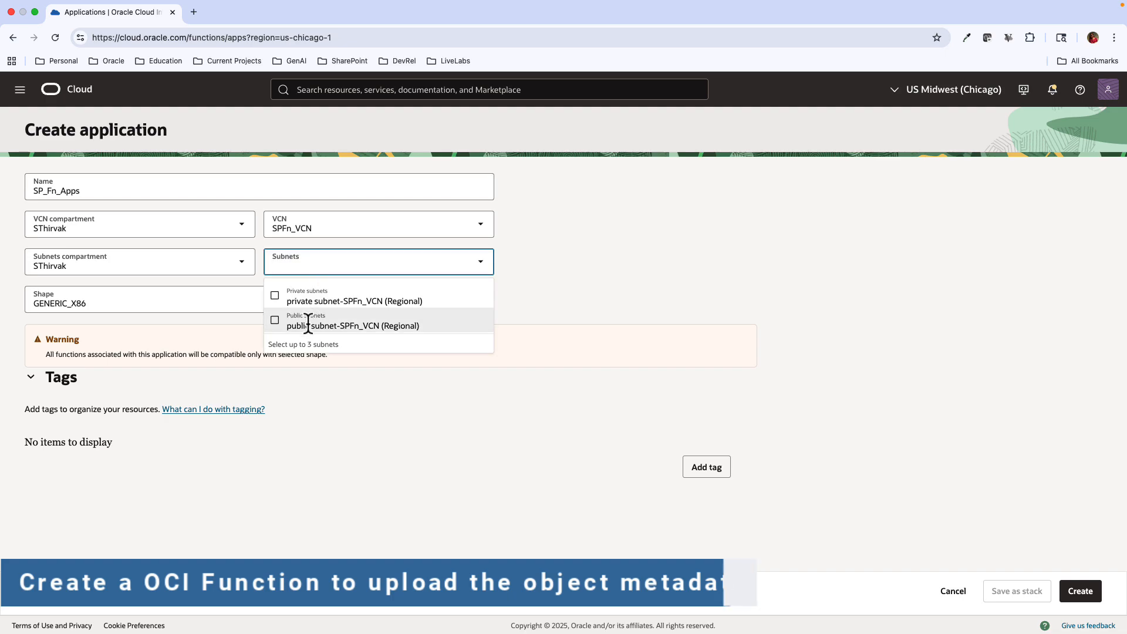
pyautogui.click(314, 322)
pyautogui.click(786, 311)
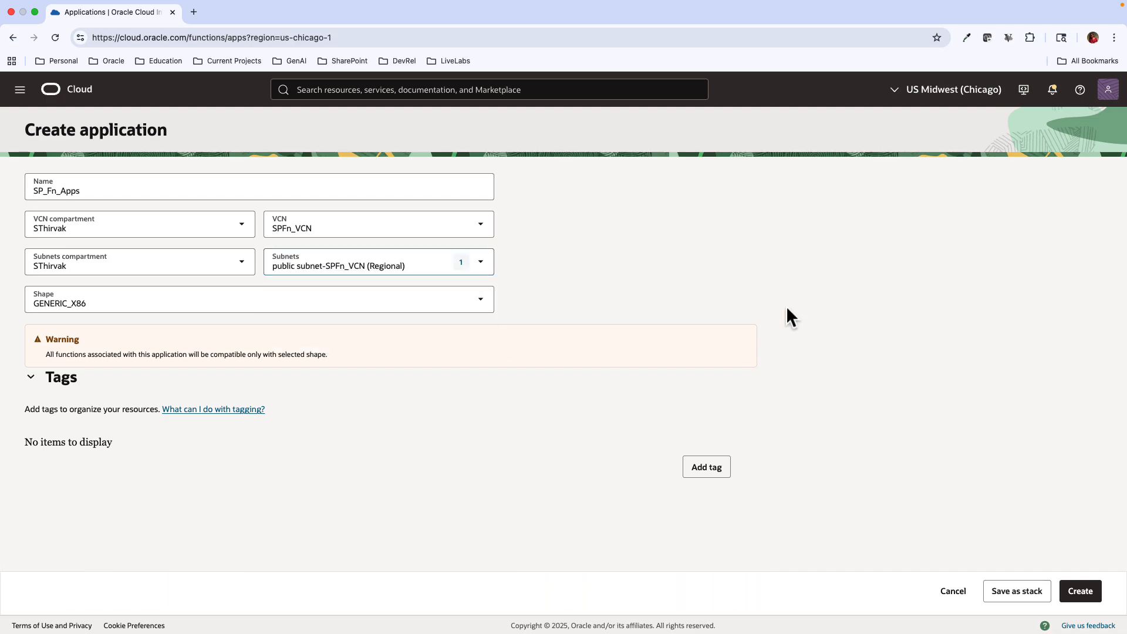
pyautogui.click(1089, 591)
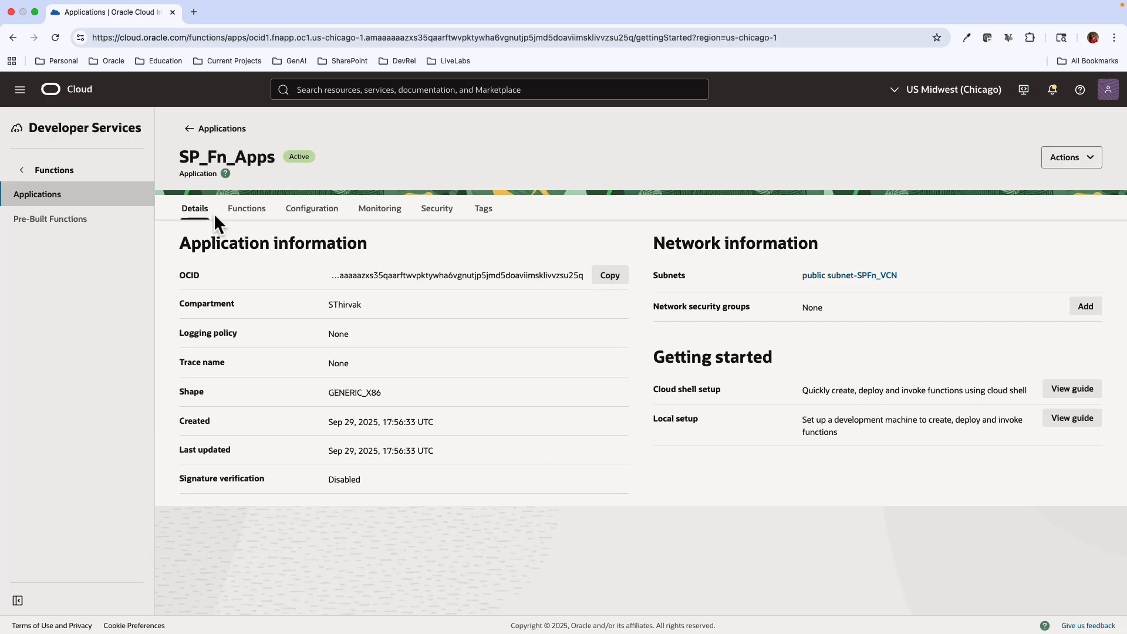
# Step: Open the cloud shell setup guide of the SP_Fn_Apps application and launch Cloud Shell
pyautogui.click(249, 209)
pyautogui.click(1071, 389)
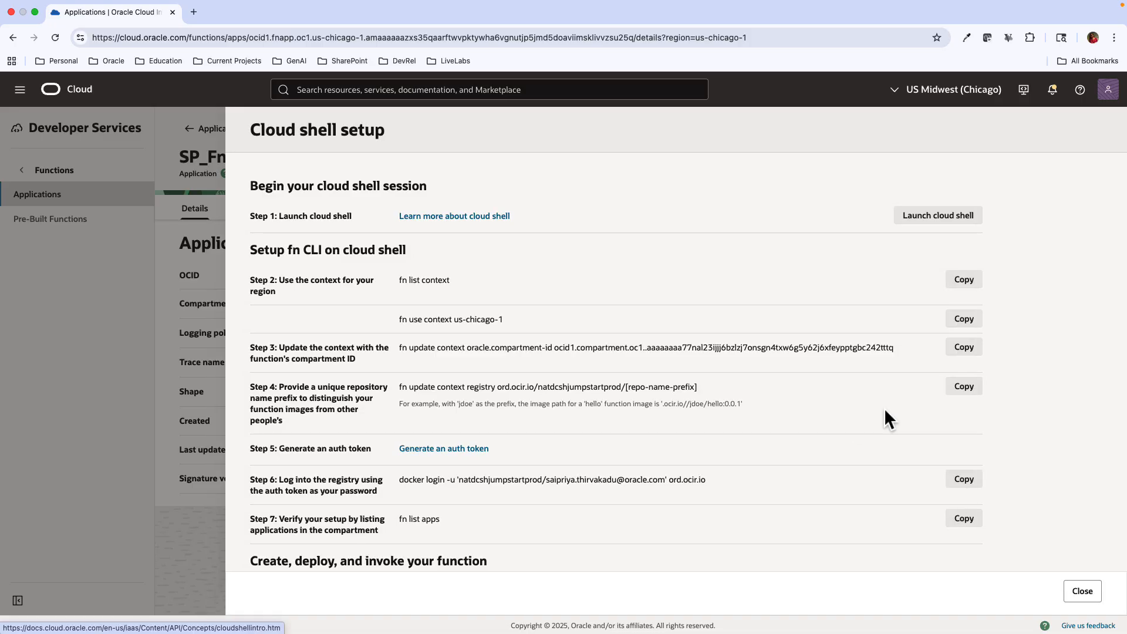
pyautogui.click(936, 217)
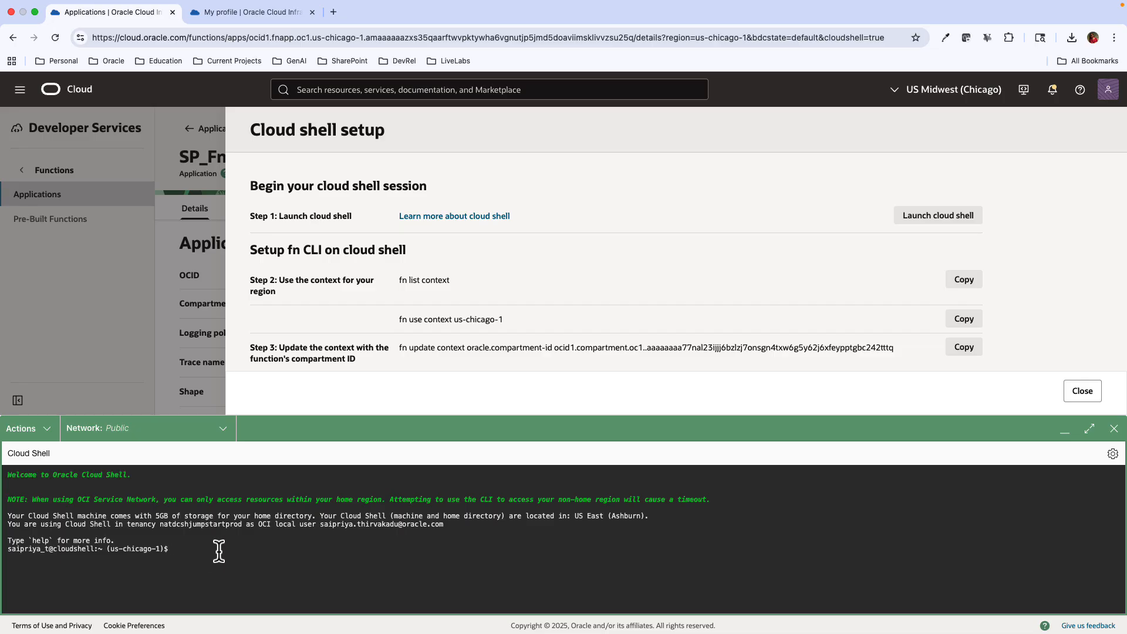
# Step: List the available Fn contexts in Cloud Shell with the guide's fn list context command
pyautogui.click(965, 281)
pyautogui.click(963, 284)
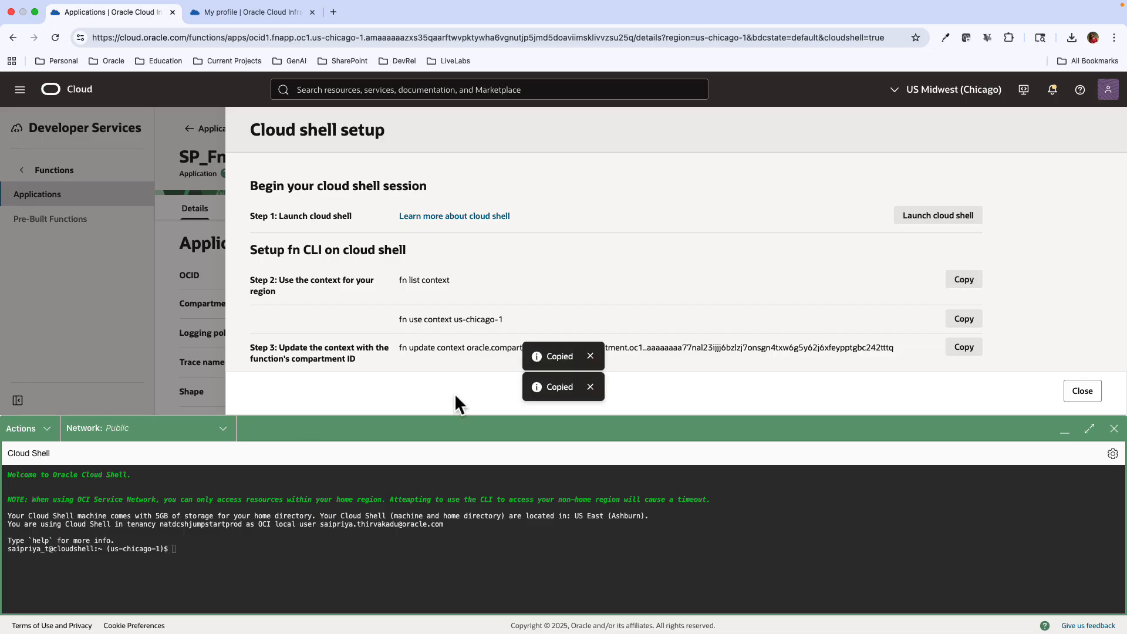
pyautogui.click(232, 559)
pyautogui.press('Return')
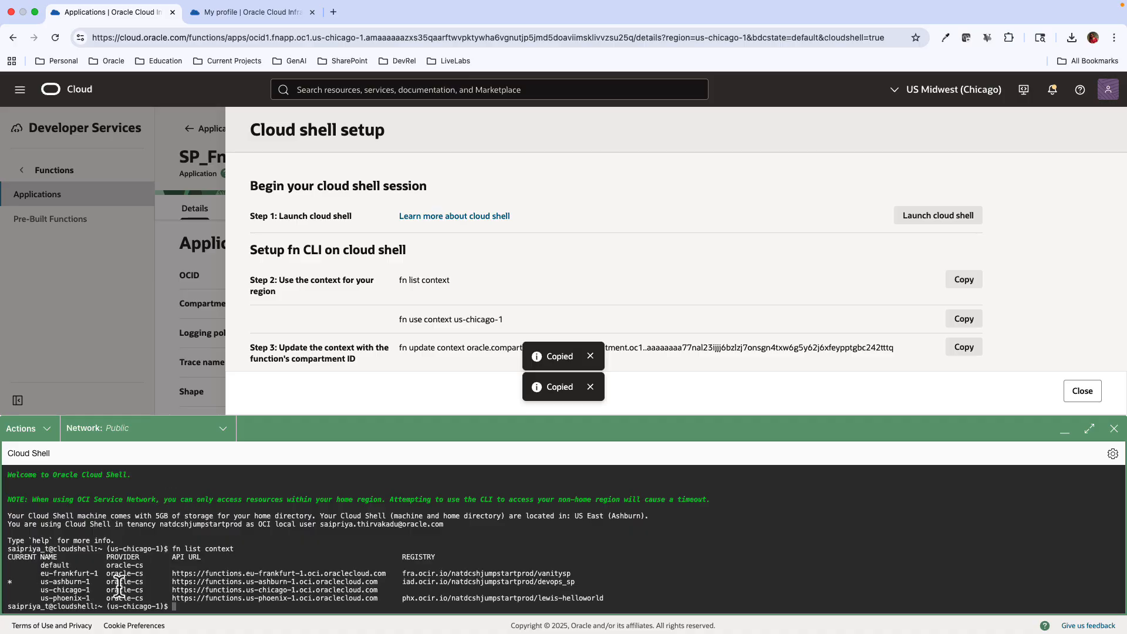
# Step: Switch the Fn CLI to the us-chicago-1 context with the guide's fn use context command
pyautogui.scroll(-2, 751, 316)
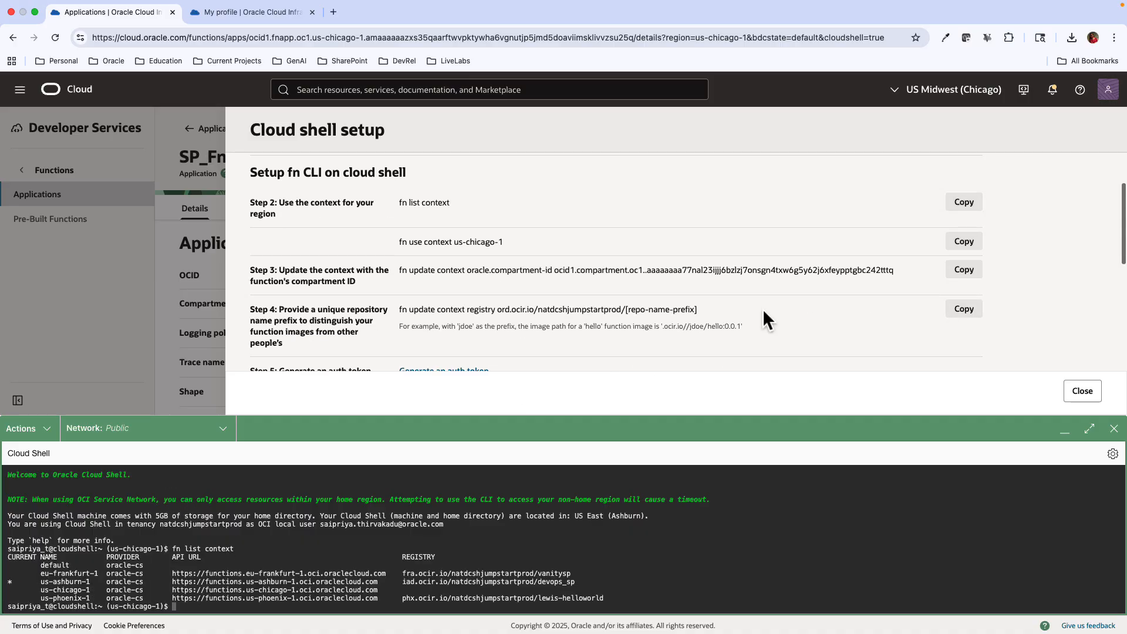
pyautogui.click(966, 245)
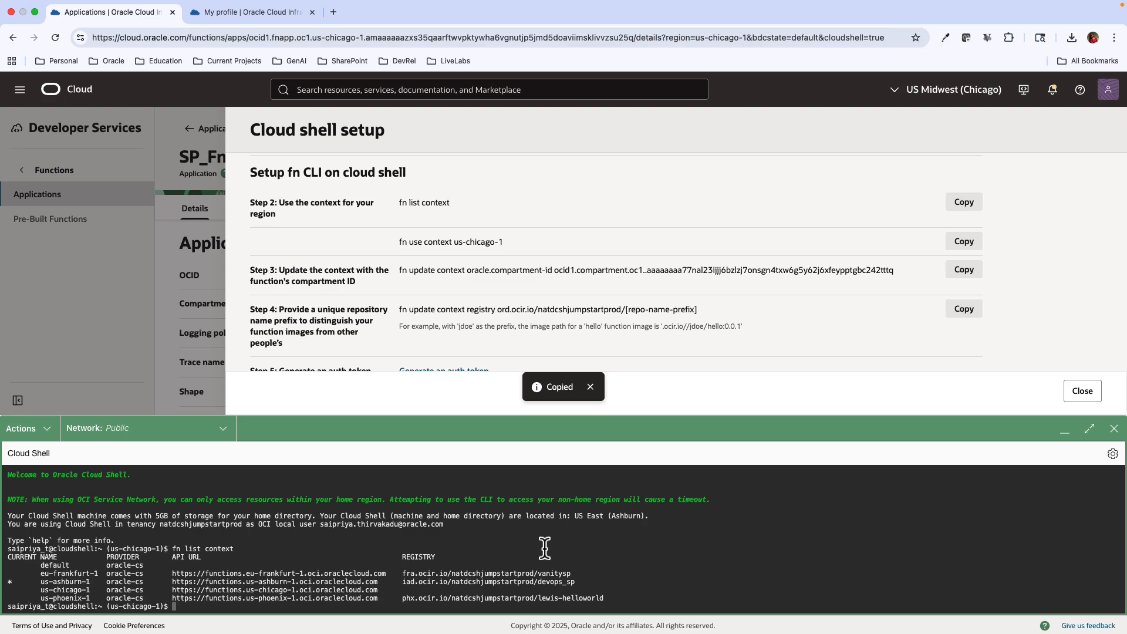
pyautogui.press('super+v')
pyautogui.press('Return')
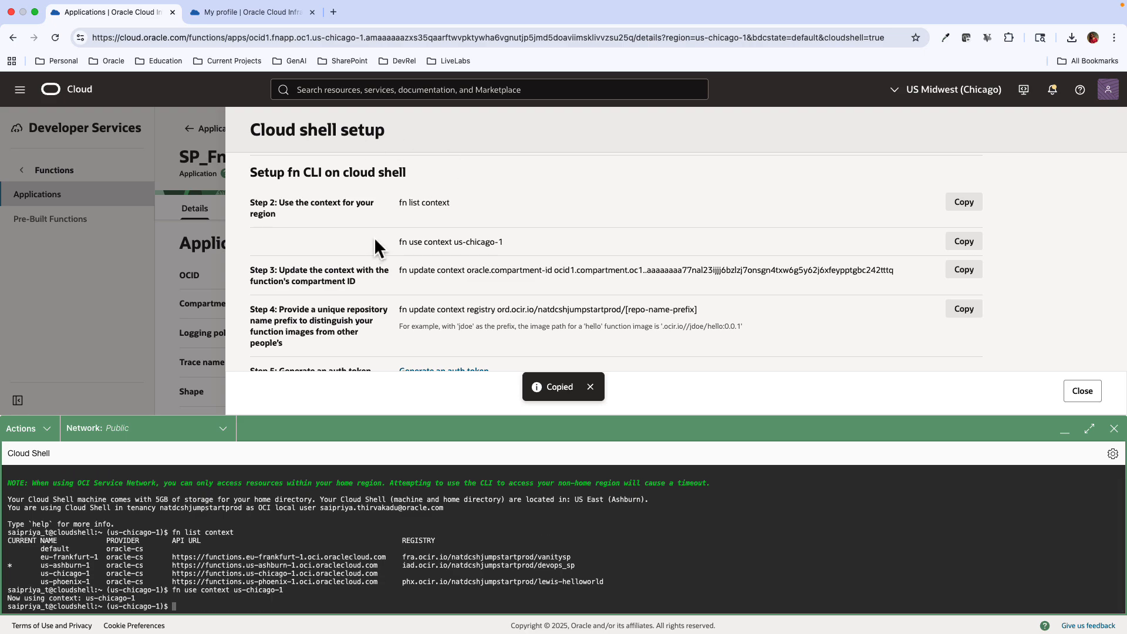
# Step: Update the Fn context with the function's compartment ID using the guide's oracle.compartment-id command
pyautogui.scroll(-3, 432, 286)
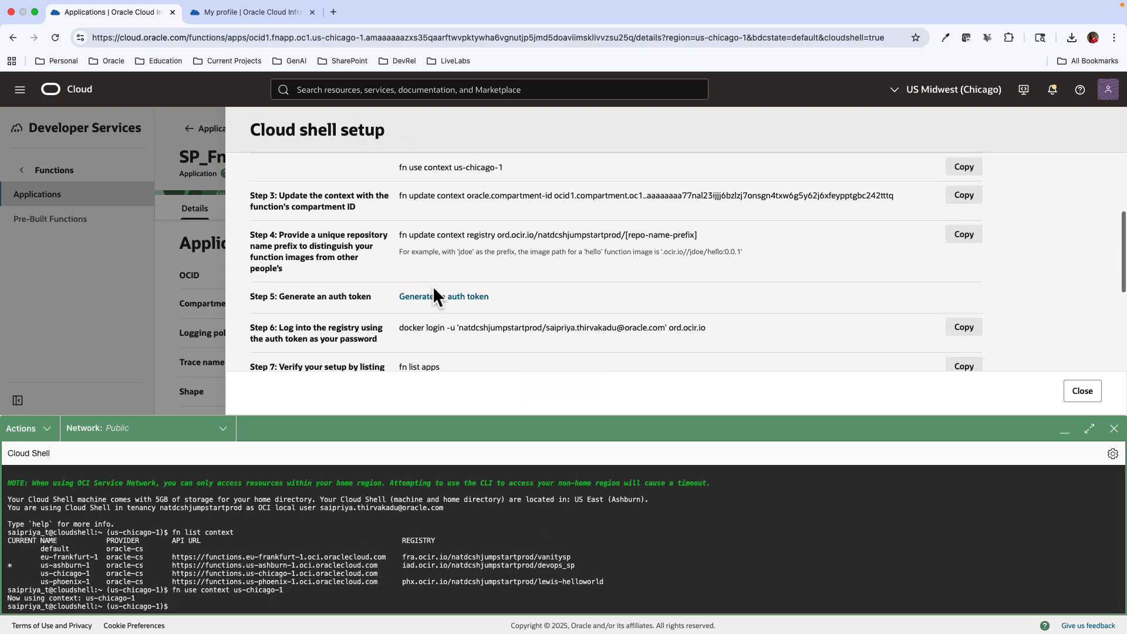
pyautogui.click(963, 196)
pyautogui.press('super+v')
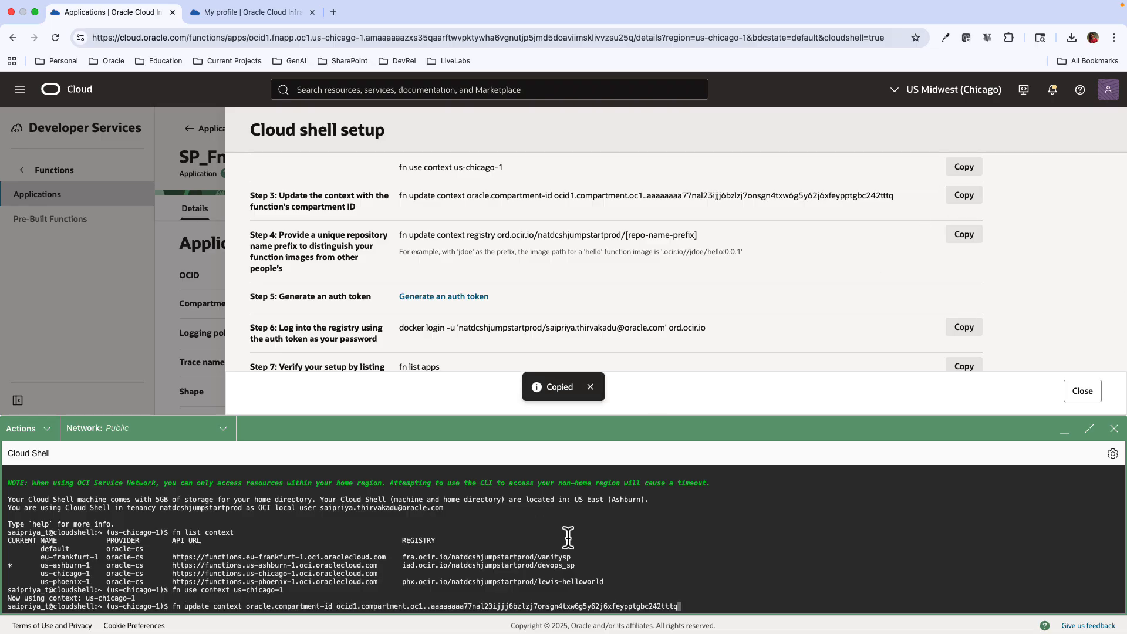
pyautogui.press('Return')
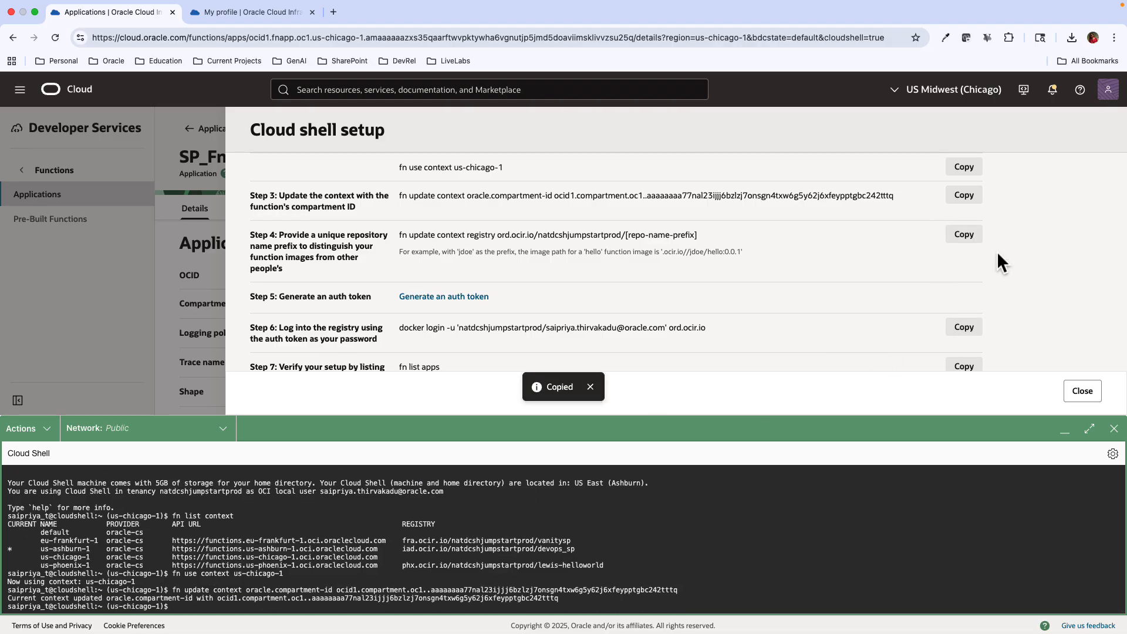
# Step: Set the Fn context registry to ord.ocir.io/natdcshjumpstartprod/sp_fn, replacing the placeholder repository prefix with sp_fn
pyautogui.click(968, 236)
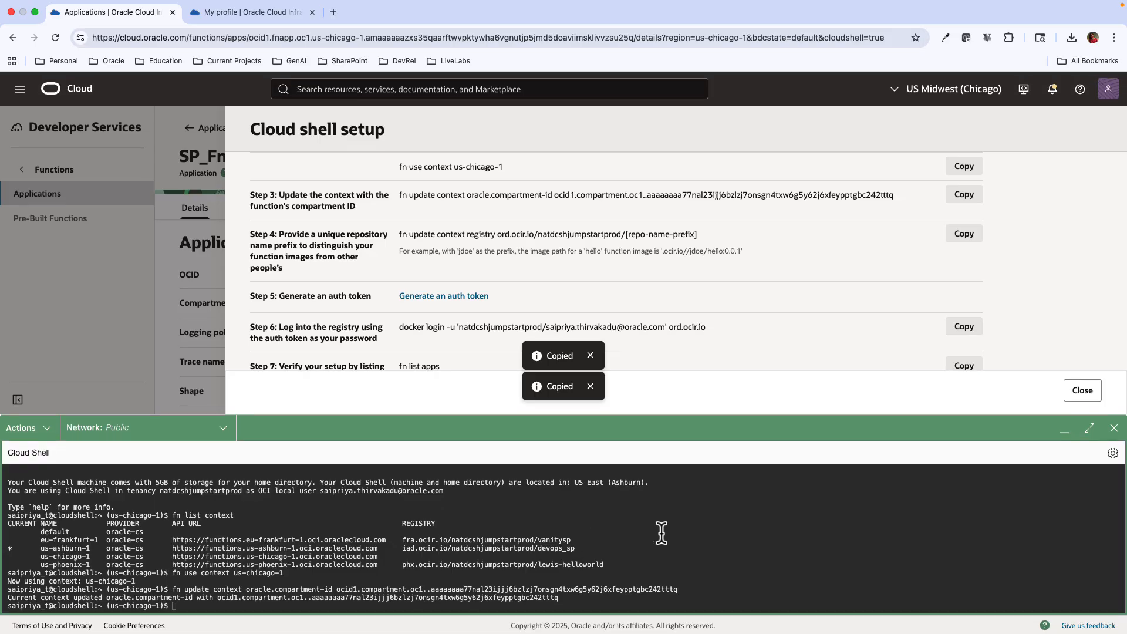
pyautogui.click(662, 532)
pyautogui.press('super+v')
pyautogui.press('BackSpace')
pyautogui.press('BackSpace')
pyautogui.press('BackSpace')
pyautogui.press('BackSpace')
pyautogui.press('BackSpace')
pyautogui.press('BackSpace')
pyautogui.press('BackSpace')
pyautogui.press('BackSpace')
pyautogui.press('BackSpace')
pyautogui.press('BackSpace')
pyautogui.press('BackSpace')
pyautogui.press('BackSpace')
pyautogui.press('BackSpace')
pyautogui.press('BackSpace')
pyautogui.press('BackSpace')
pyautogui.press('BackSpace')
pyautogui.press('BackSpace')
pyautogui.press('BackSpace')
pyautogui.write('sp_fn')
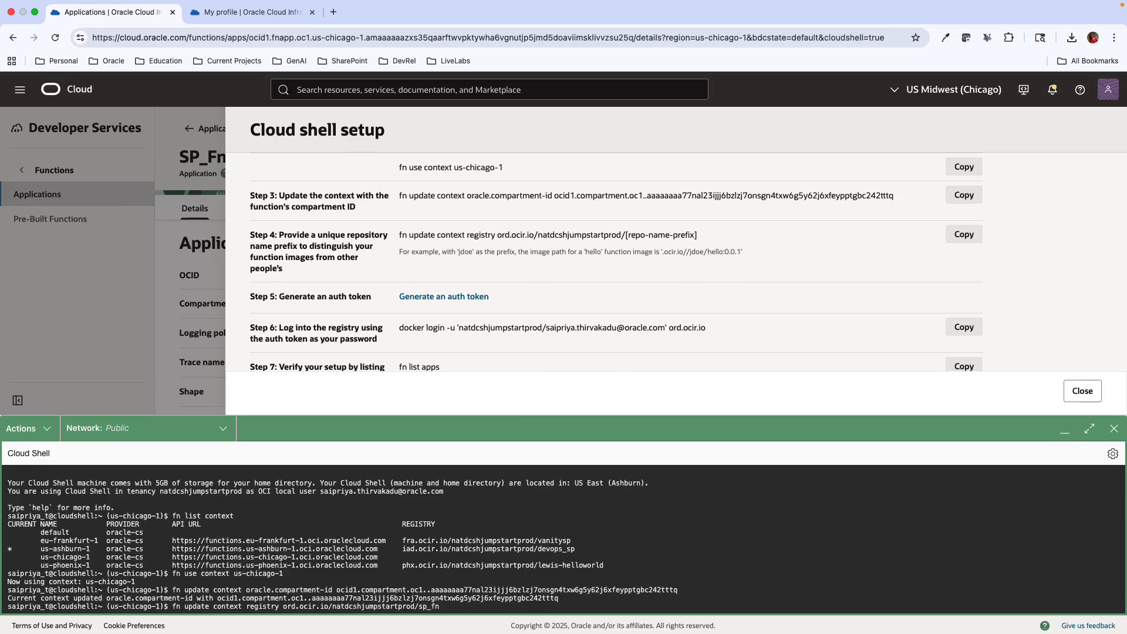
pyautogui.press('Return')
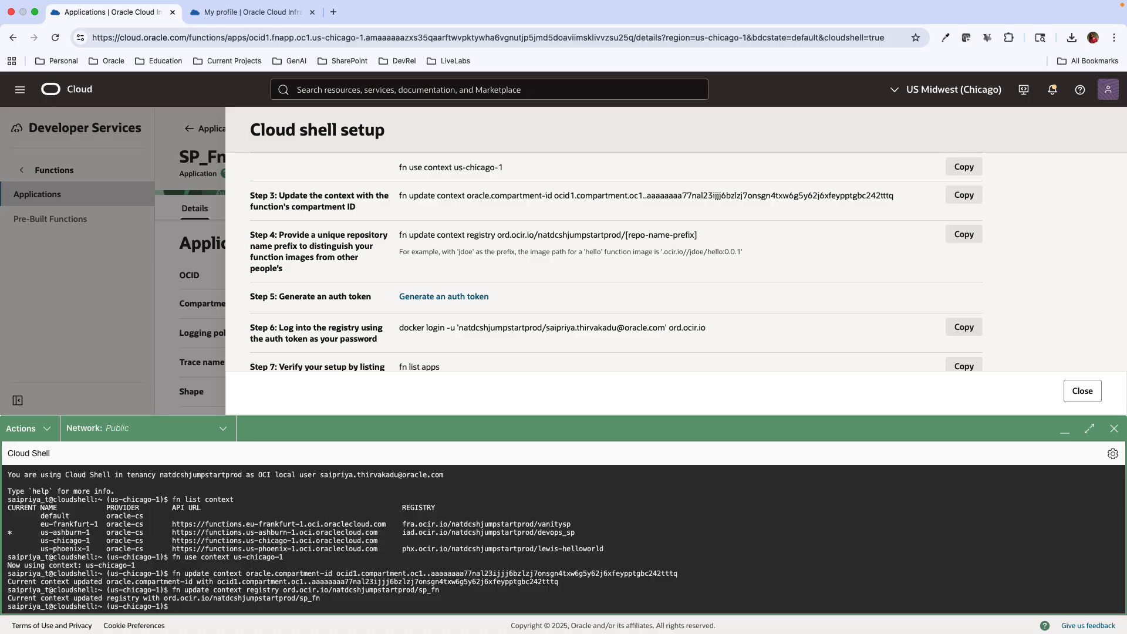
# Step: Try to log Docker into ord.ocir.io with the guide's docker login command, entering the auth token as the password
pyautogui.scroll(-2, 502, 340)
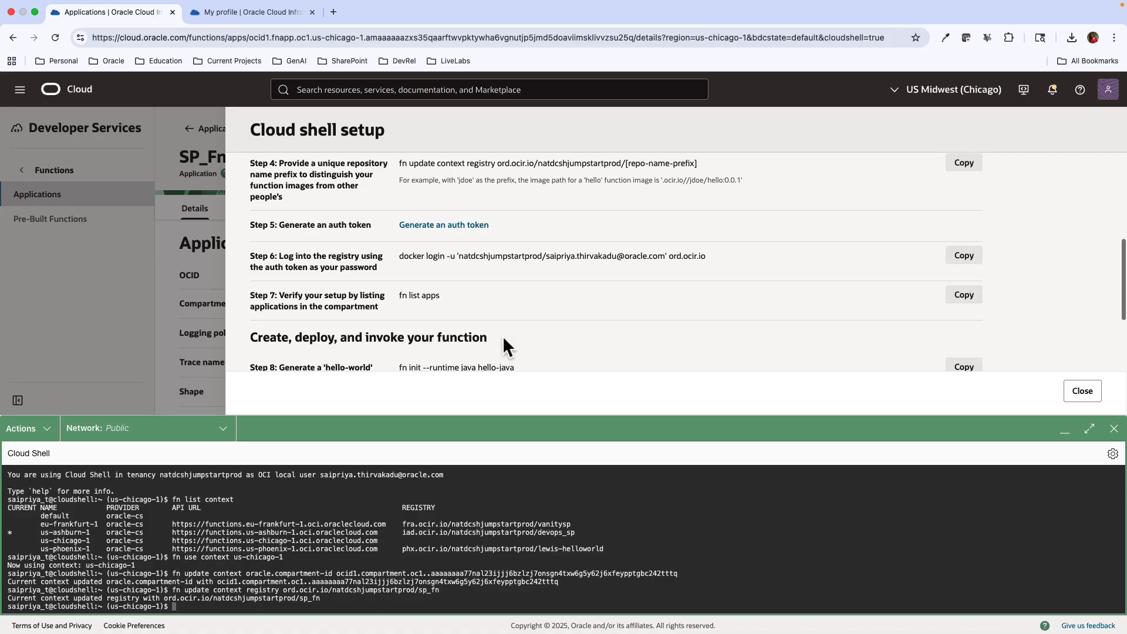
pyautogui.scroll(2, 503, 339)
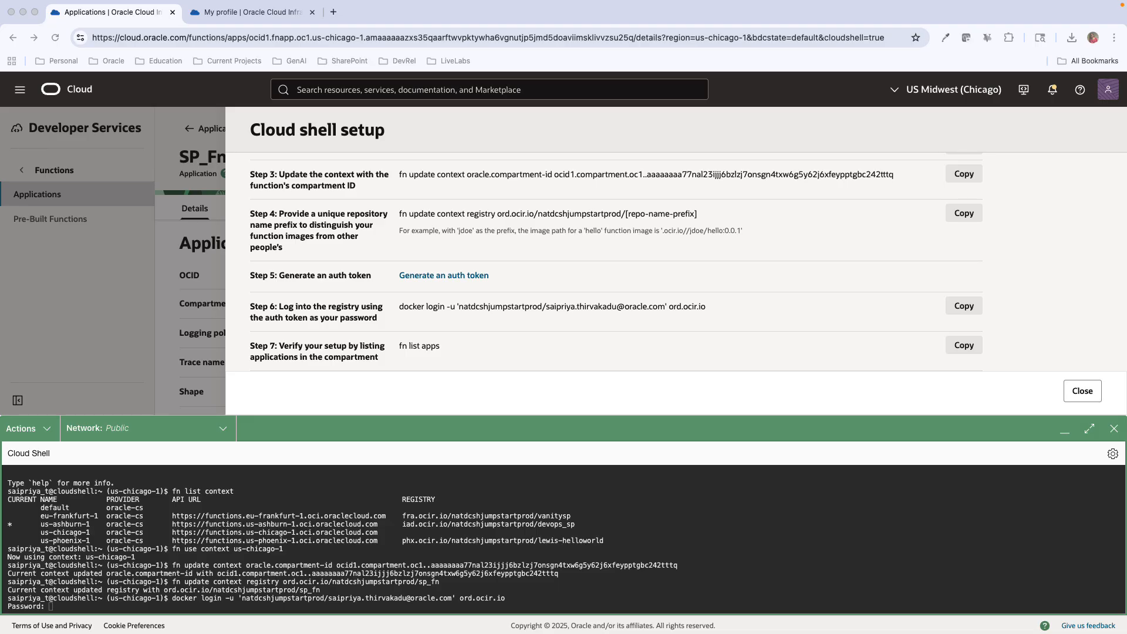
pyautogui.click(369, 563)
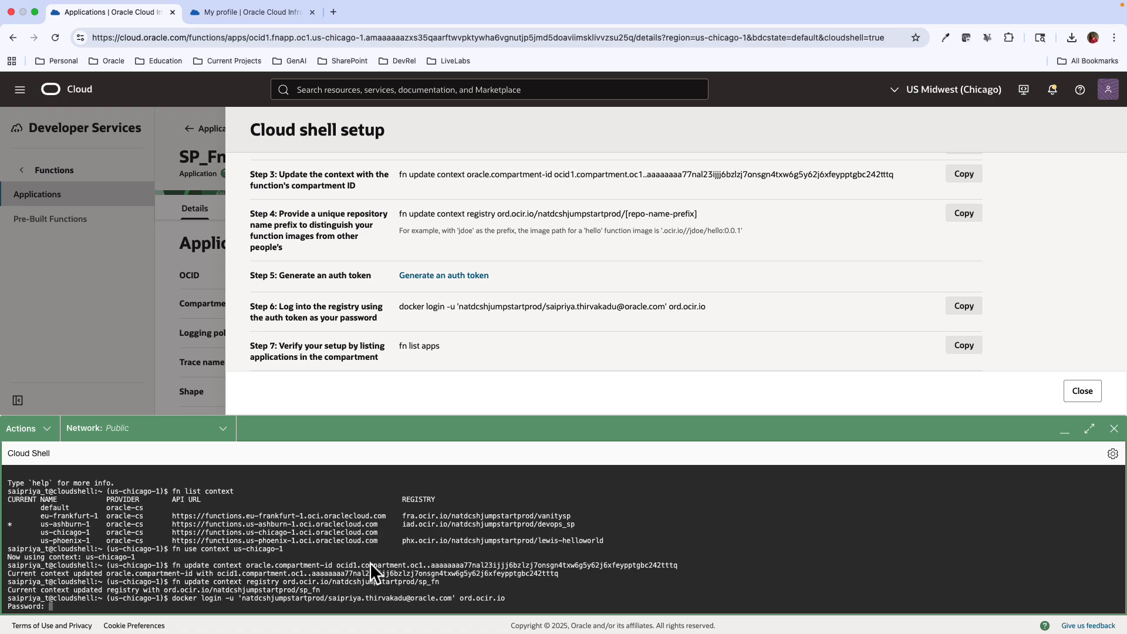
pyautogui.press('Return')
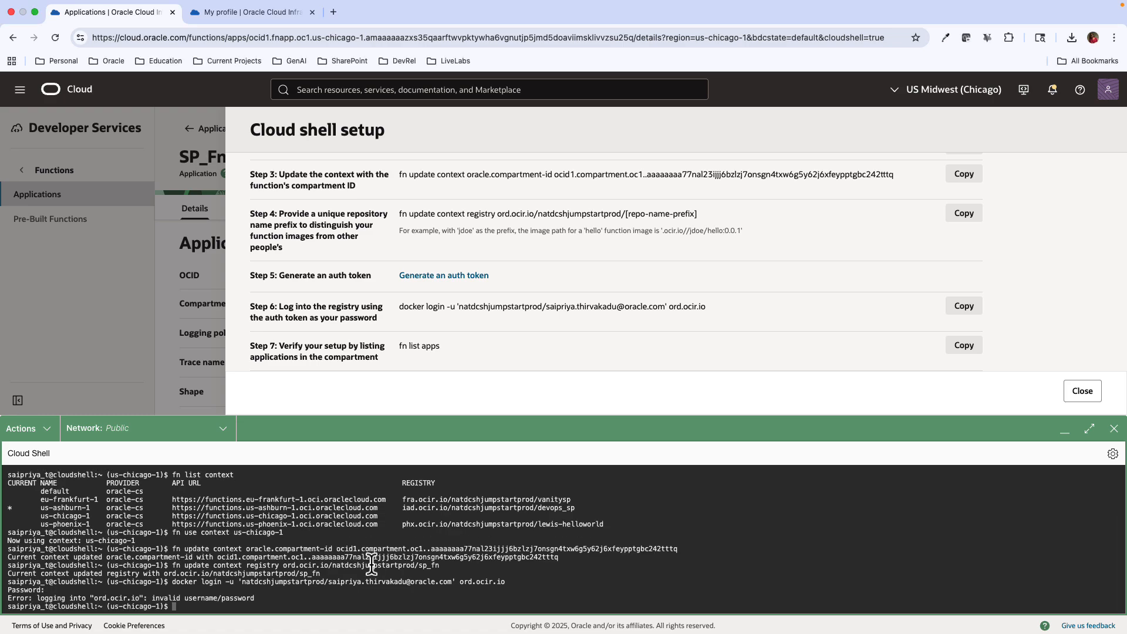
# Step: Rerun the ord.ocir.io Docker login with oracleidentitycloudservice/ inserted before the user's e-mail, and enter the auth token as the password
pyautogui.press('Up')
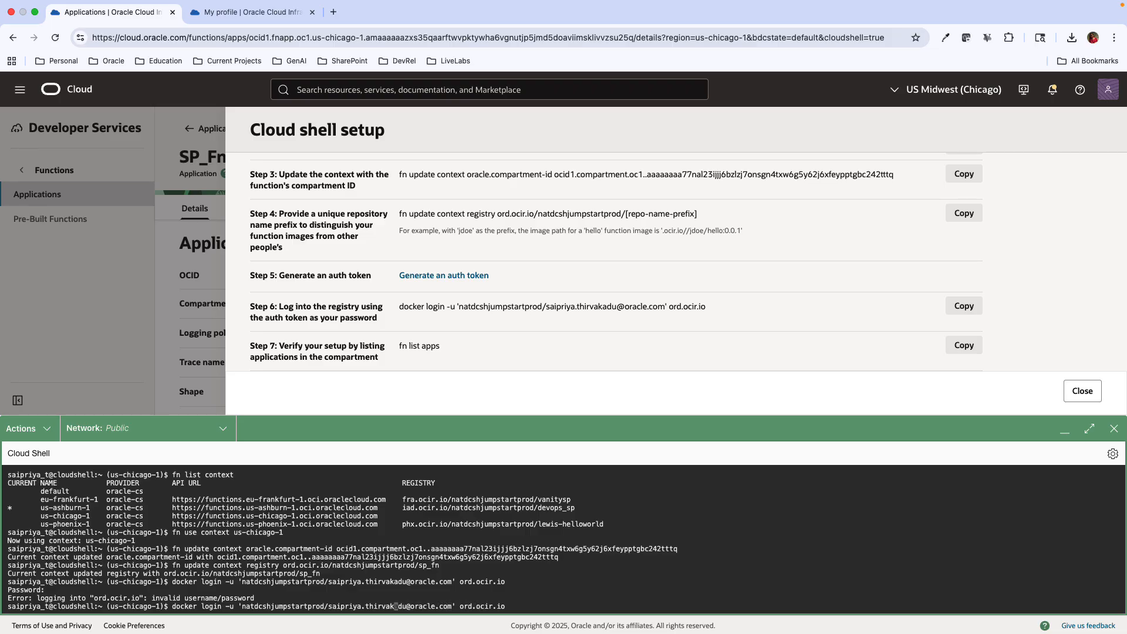
pyautogui.press('Left')
pyautogui.write('oracle')
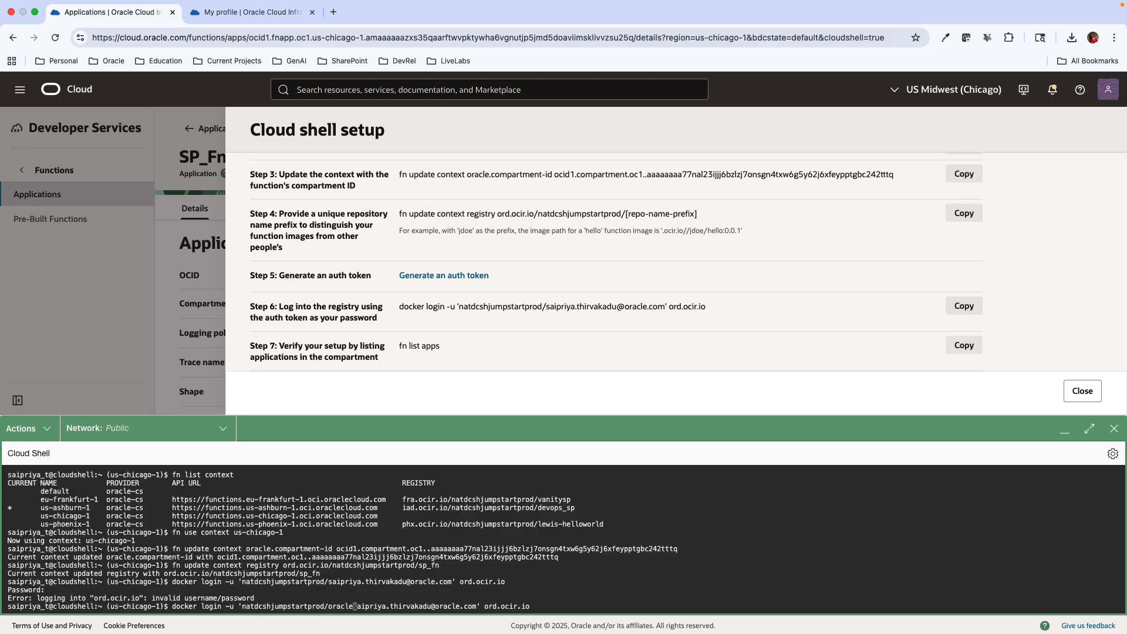
pyautogui.write('identi')
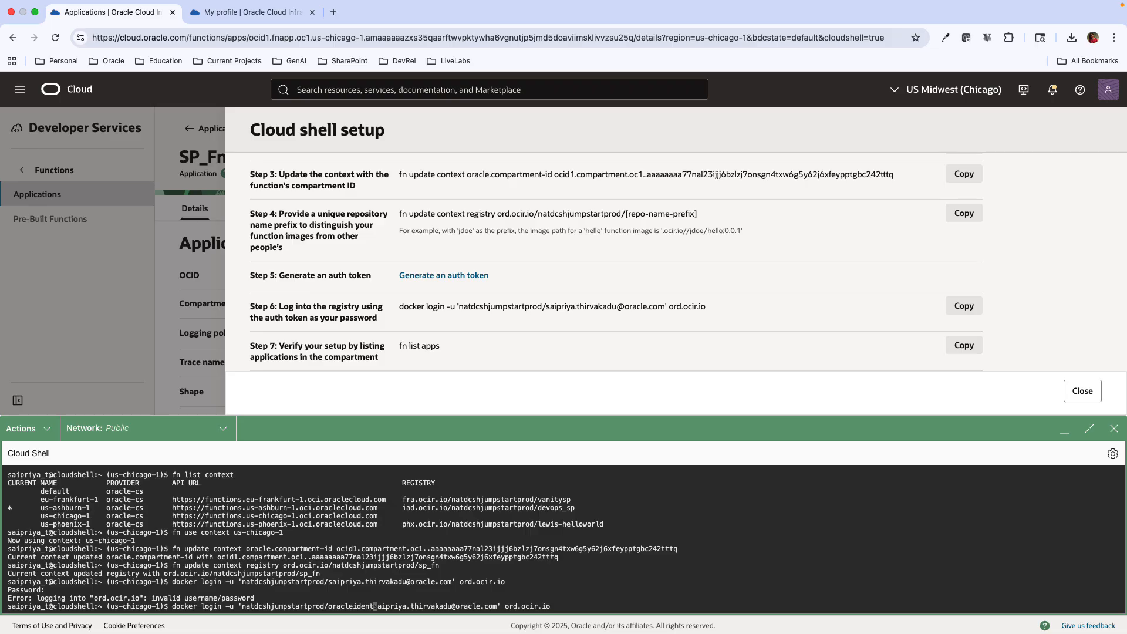
pyautogui.write('tu')
pyautogui.press('BackSpace')
pyautogui.write('ycloudse')
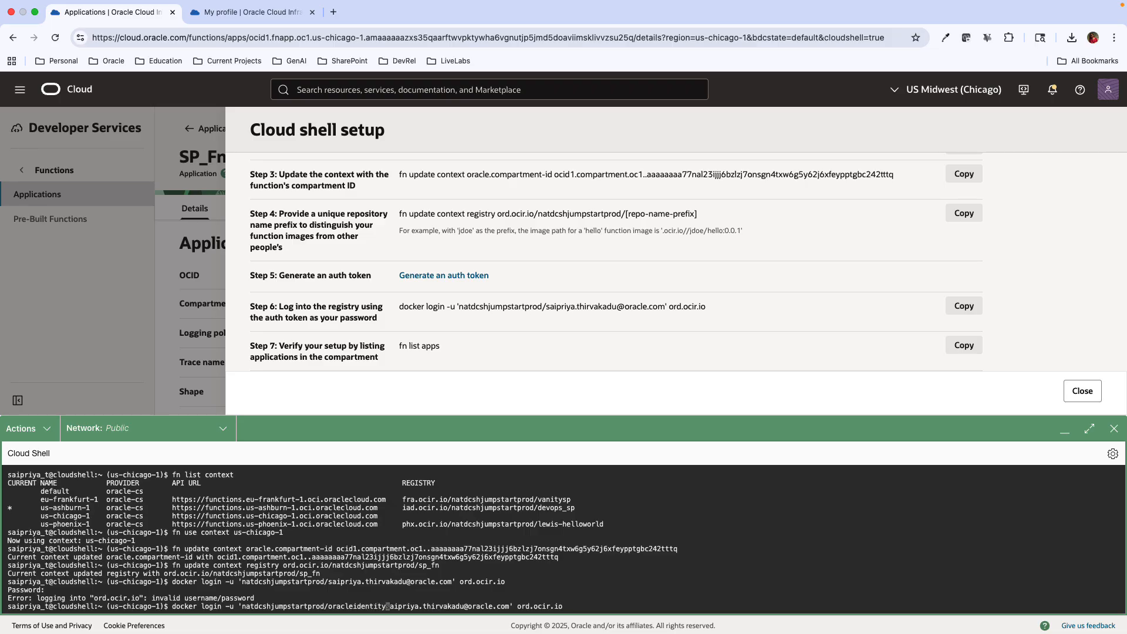
pyautogui.write('rvicer')
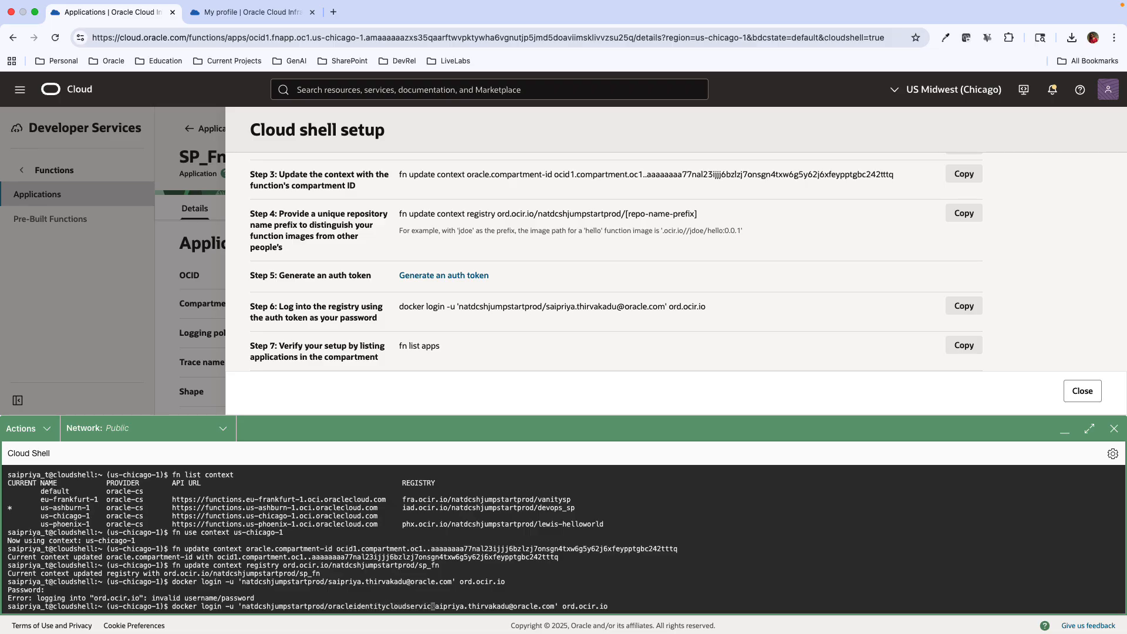
pyautogui.press('BackSpace')
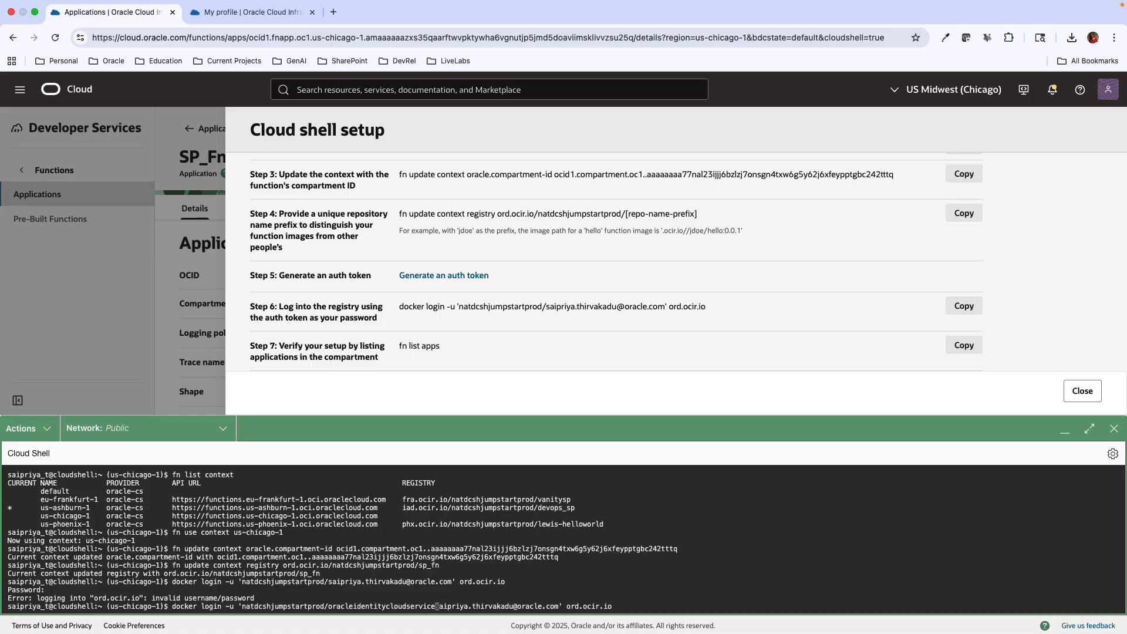
pyautogui.write('/')
pyautogui.press('Return')
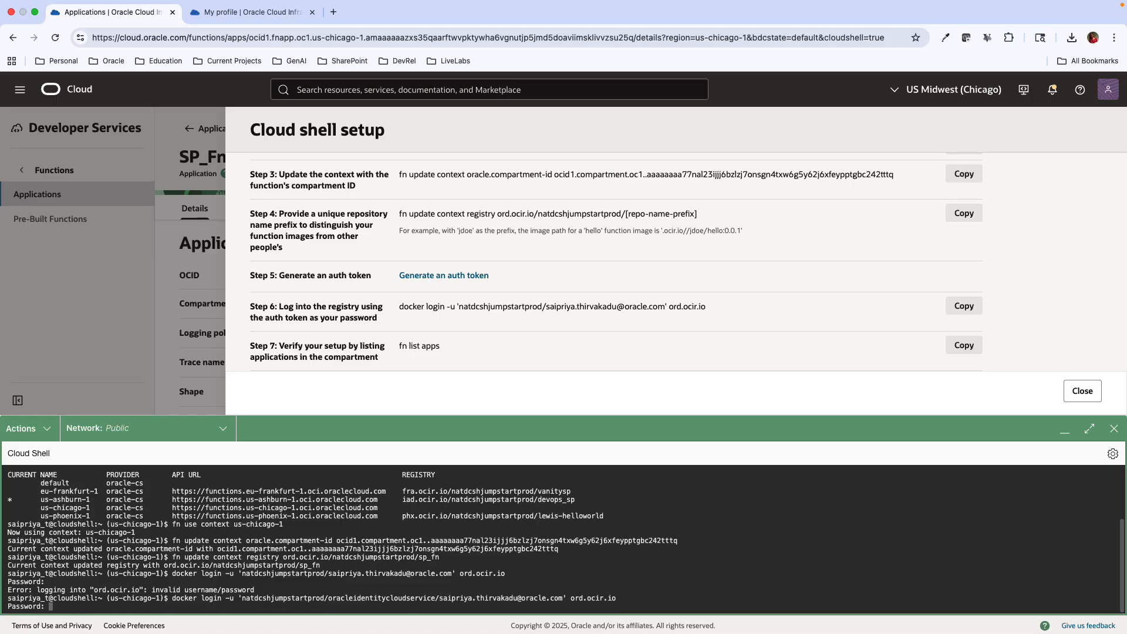
pyautogui.press('Return')
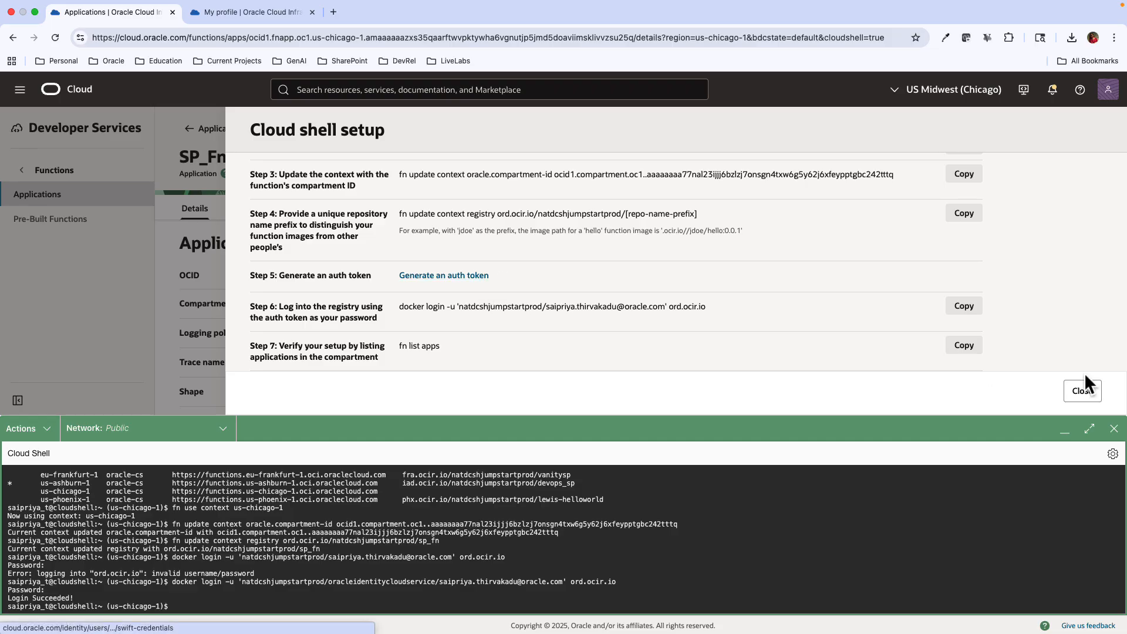
# Step: Verify the setup by listing the compartment's applications with fn list apps
pyautogui.click(967, 349)
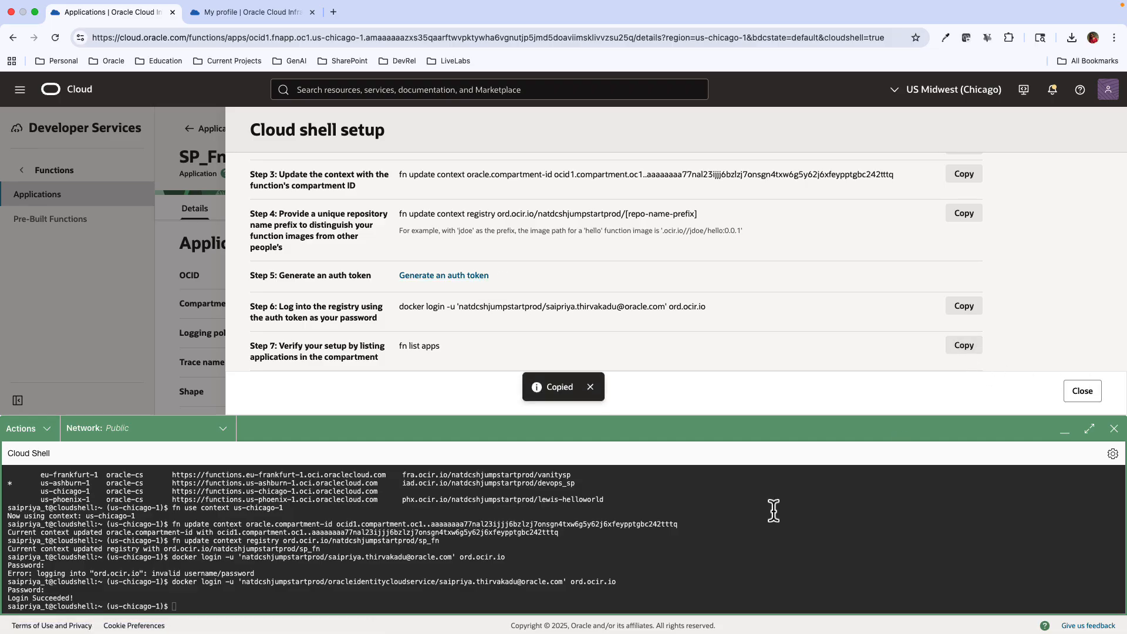
pyautogui.click(622, 581)
pyautogui.press('super+v')
pyautogui.press('Return')
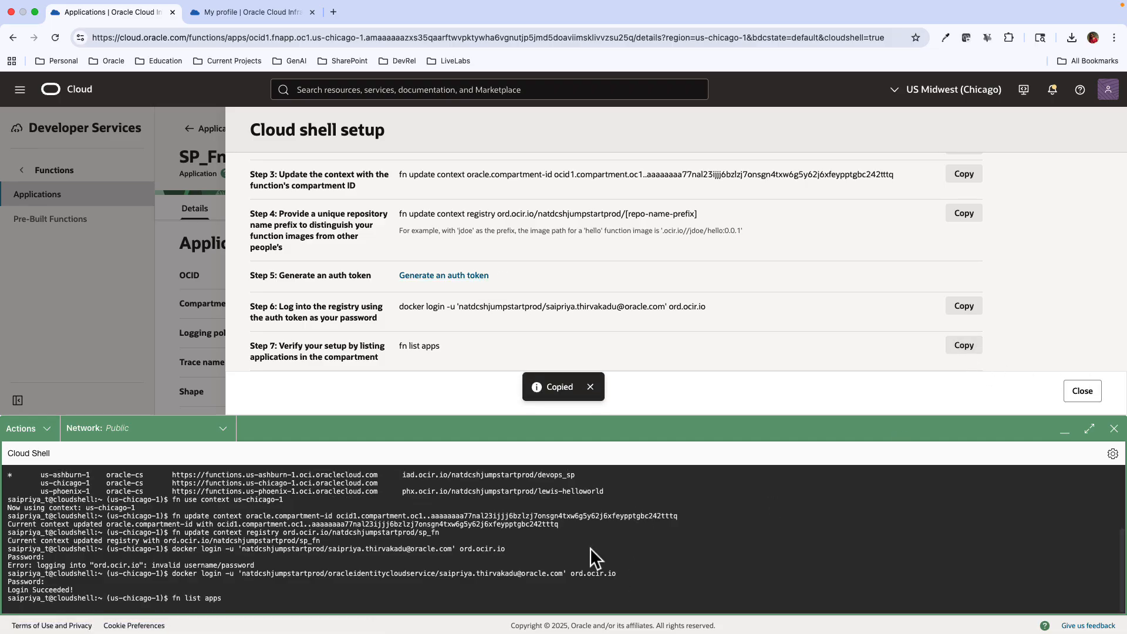
# Step: Generate a Python boilerplate function with fn init --runtime python objectstorage_atp
pyautogui.scroll(-4, 516, 265)
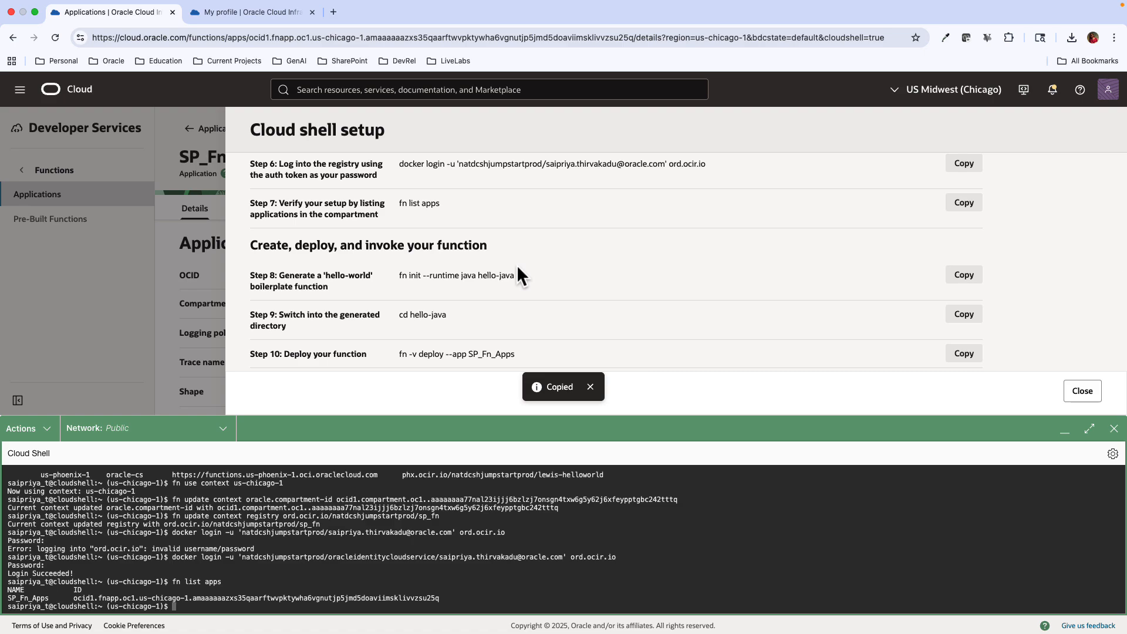
pyautogui.scroll(1, 516, 265)
pyautogui.write('fn init --runtime python objectstora')
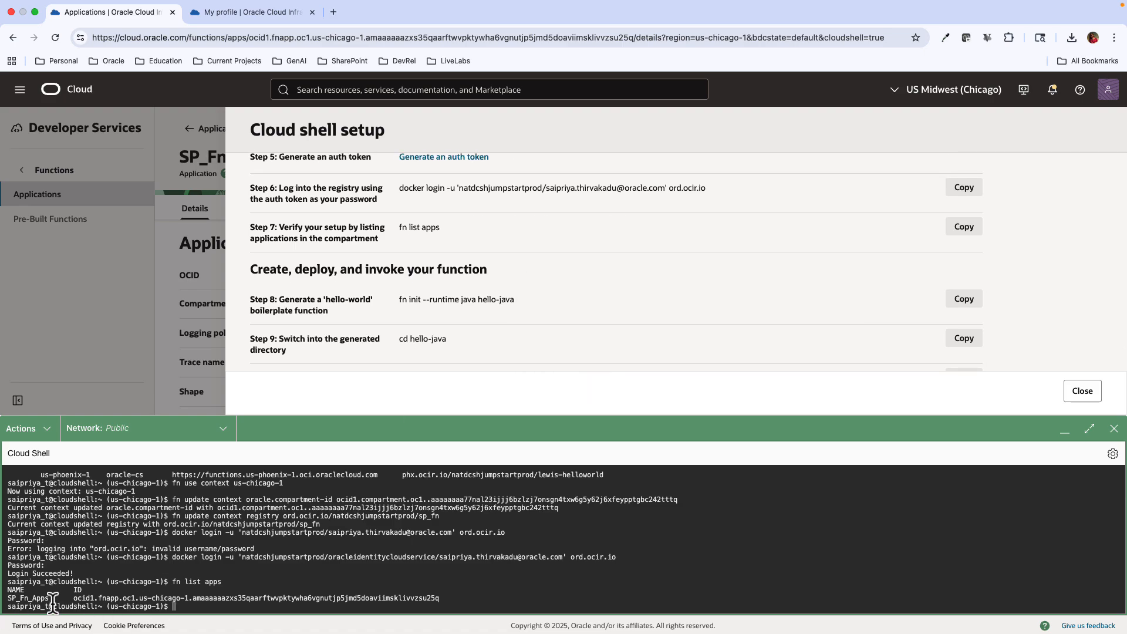
pyautogui.scroll(-1, 722, 292)
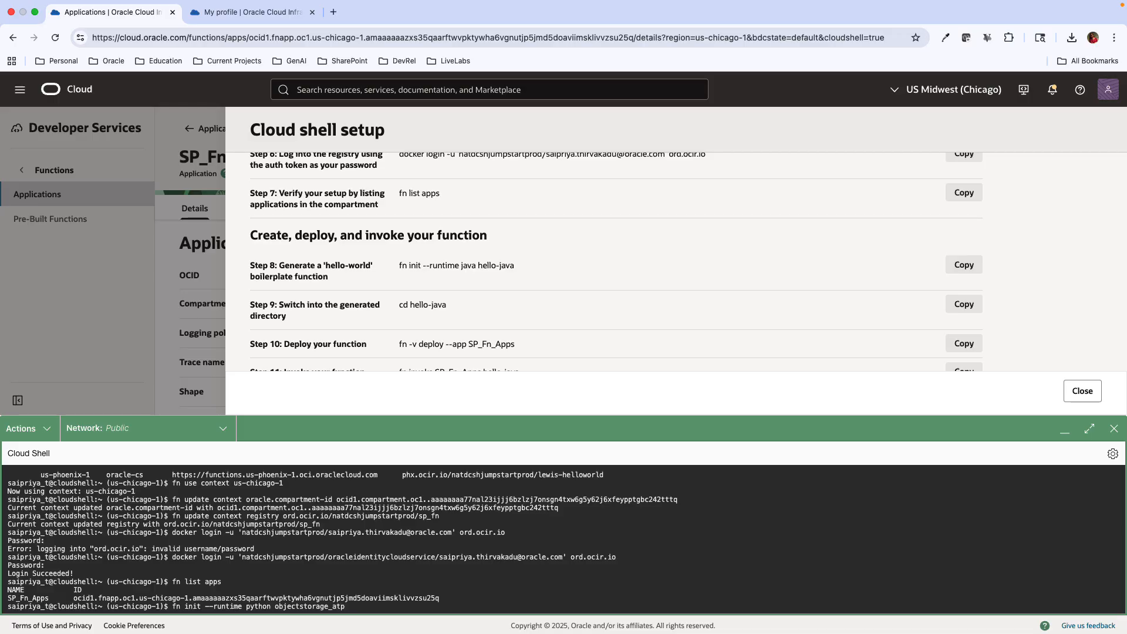
pyautogui.press('Return')
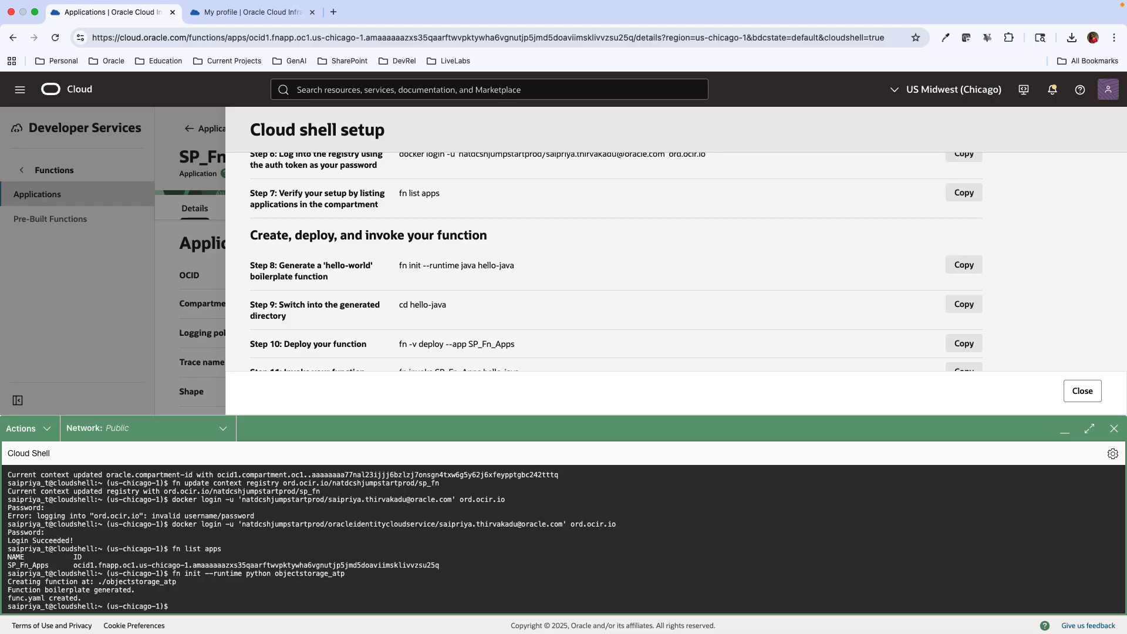
# Step: Open the Code Editor, close Cloud Shell, and start editing func.py in the objectstorage_atp folder
pyautogui.click(1024, 89)
pyautogui.click(1023, 134)
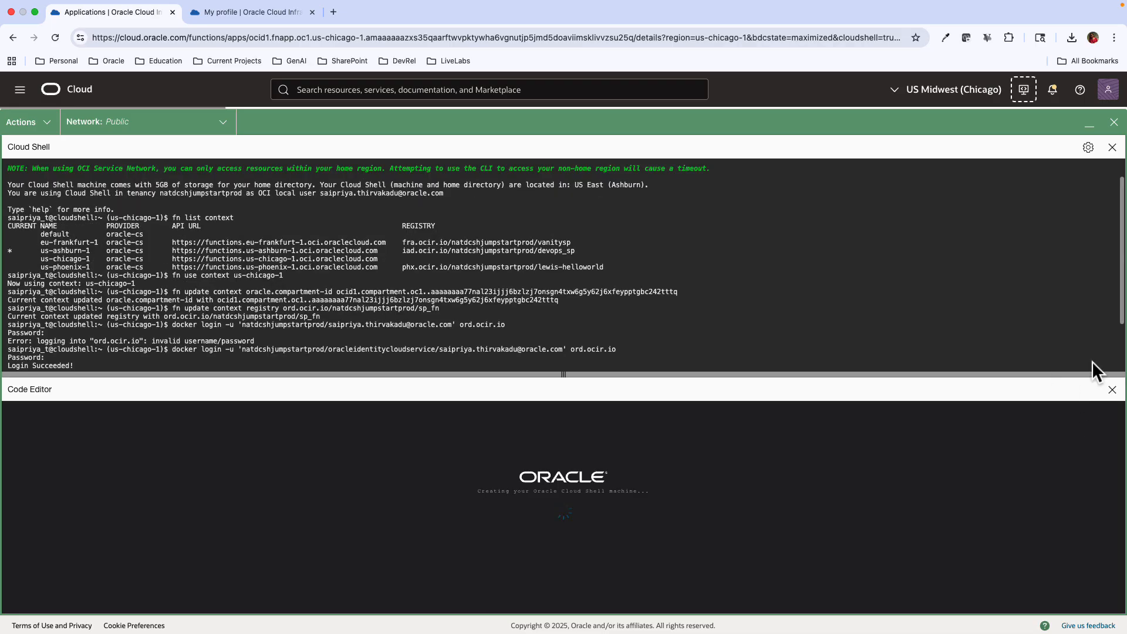
pyautogui.click(1112, 147)
pyautogui.click(320, 406)
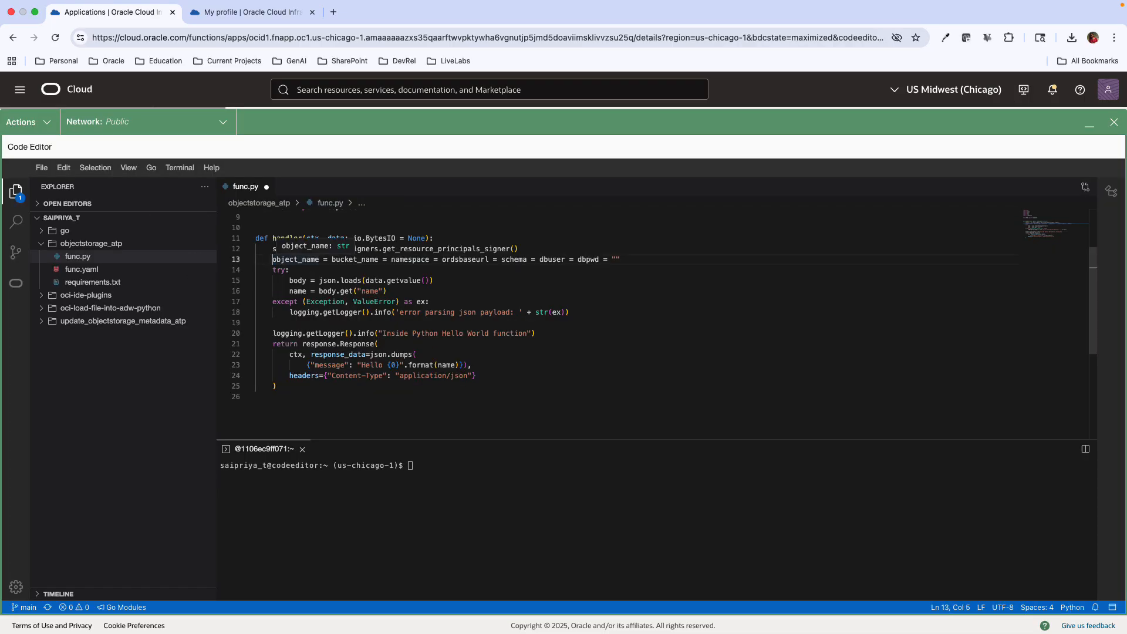
# Step: Replace the hello-world body of handler, below the variable initialisation, with a JSON response returning status Success
pyautogui.scroll(1, 310, 267)
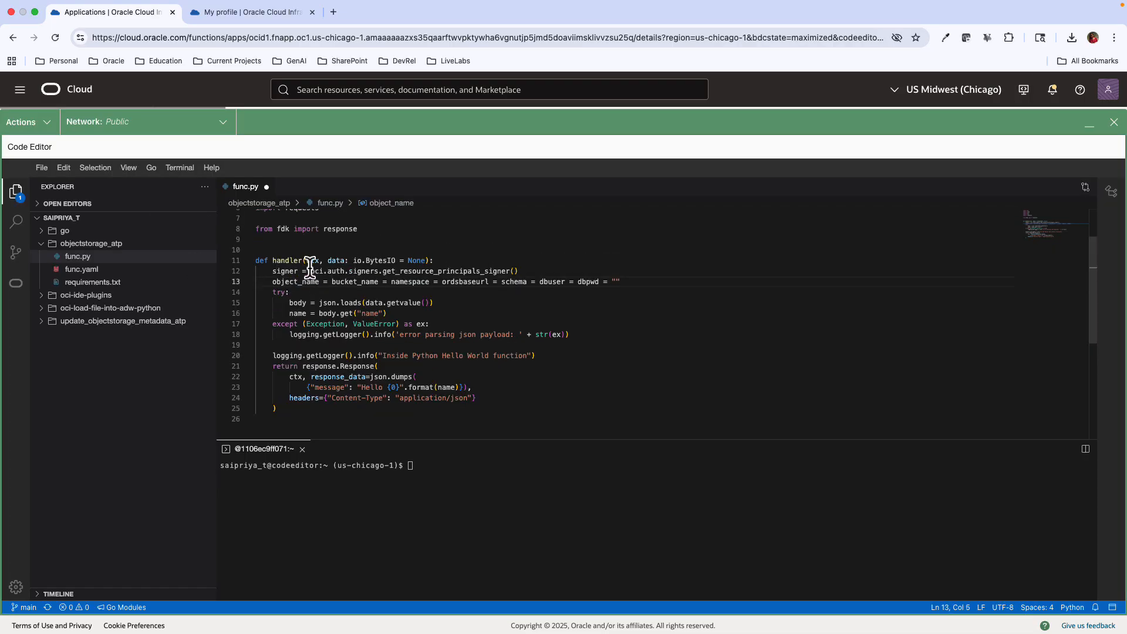
pyautogui.scroll(1, 310, 267)
pyautogui.click(634, 284)
pyautogui.press('Return')
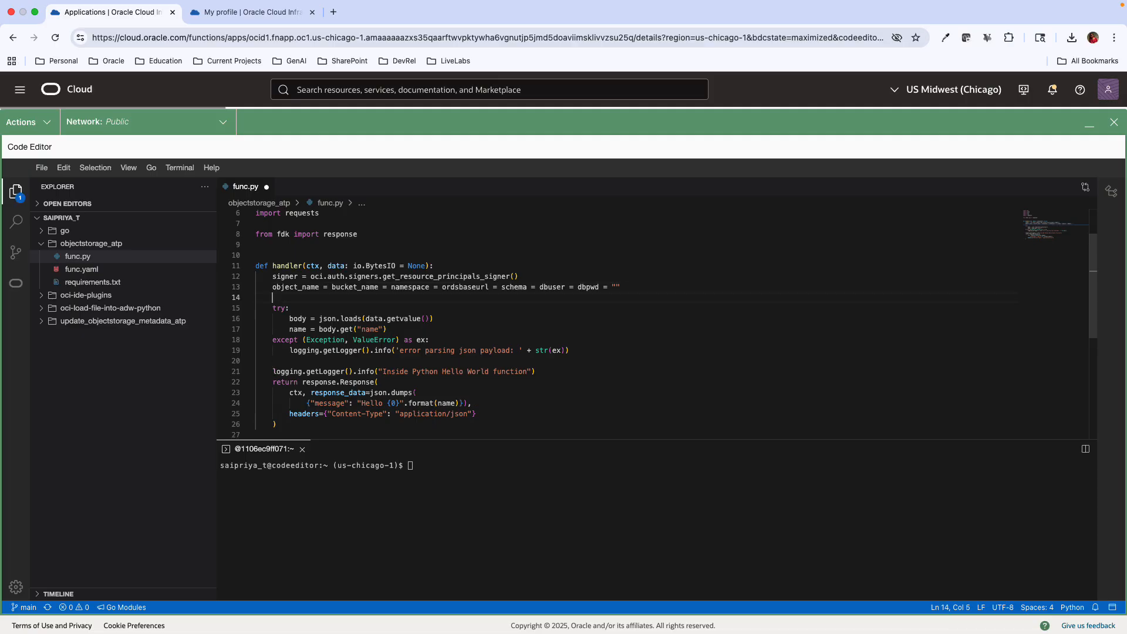
pyautogui.press('Up')
pyautogui.press('Up')
pyautogui.press('Down')
pyautogui.press('Down')
pyautogui.press('Down')
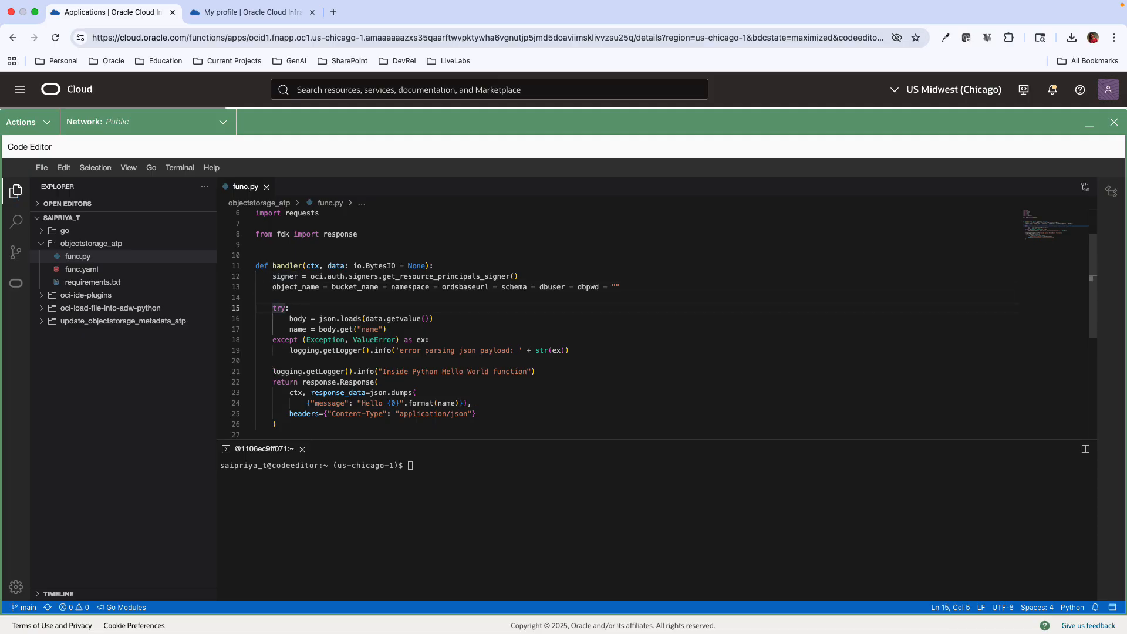
pyautogui.press('Down')
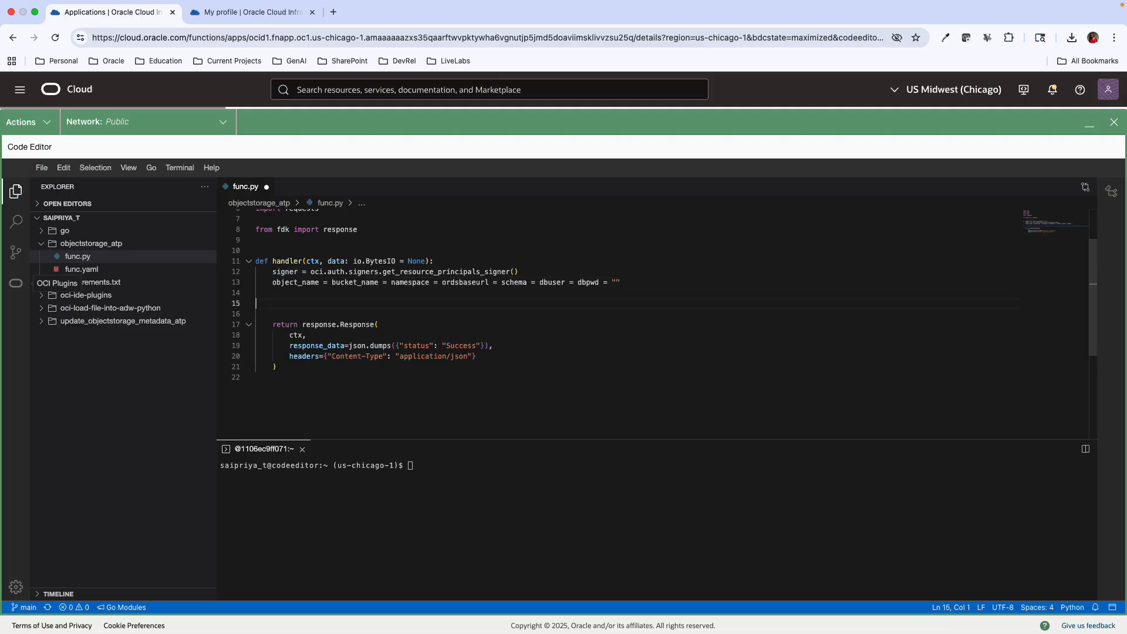
pyautogui.press('Return')
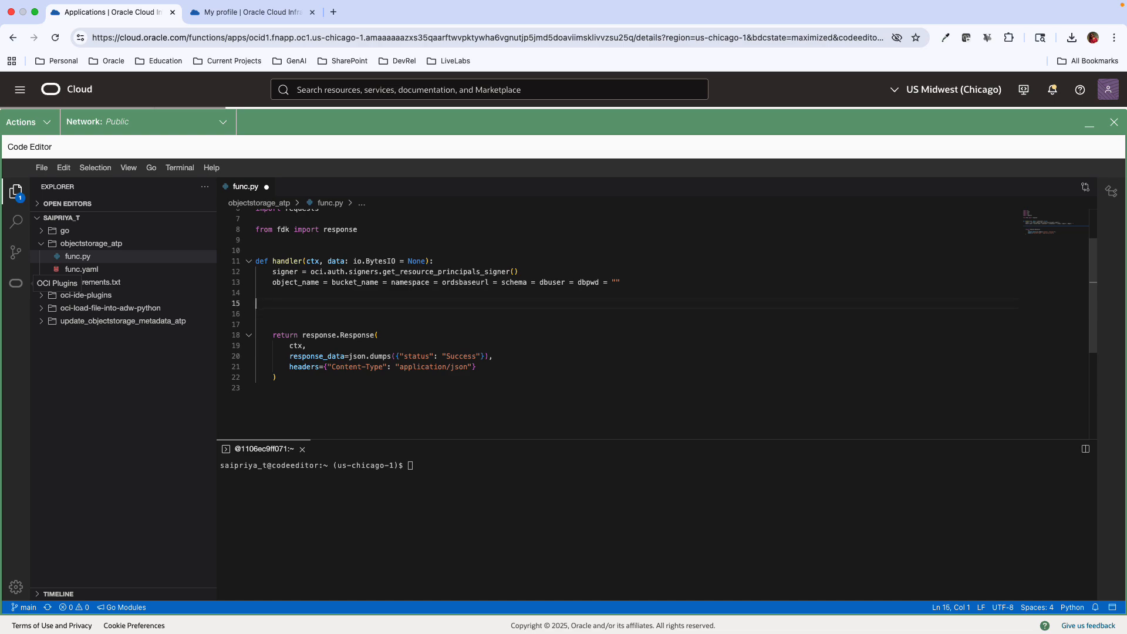
# Step: Add a try/except block to handler that reads input-bucket, ords-base-url, db-schema, db-user and dbpwd-cipher from the function configuration
pyautogui.write('try:         cfg = ctx.Config()         input_bucket = cfg["input-bucket"]         ordsbaseurl = cfg["ords-base-url"]         schema = cfg["db-schema"]         dbuser = cfg["db-user"]         dbpwd = cfg["dbpwd-cipher"]     except Exception as e:         print(\'Missing function parameters: bucket_name, ordsbaseurl, schema, dbuser, dbpwd\', flush=True)         raise')
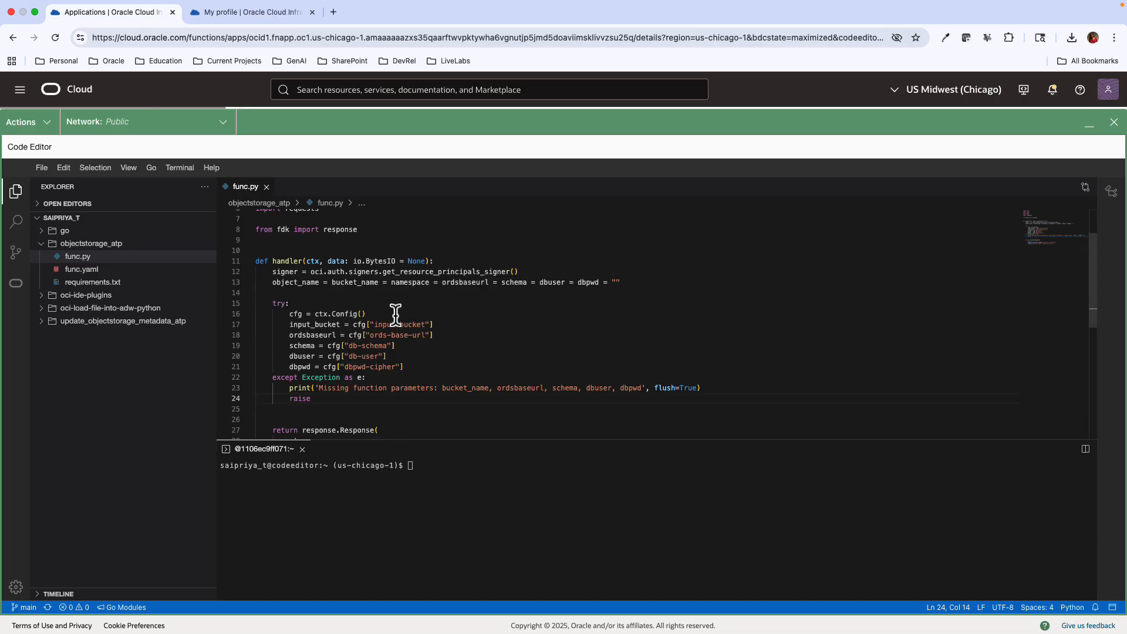
pyautogui.click(374, 324)
pyautogui.moveTo(373, 324); pyautogui.dragTo(425, 339)
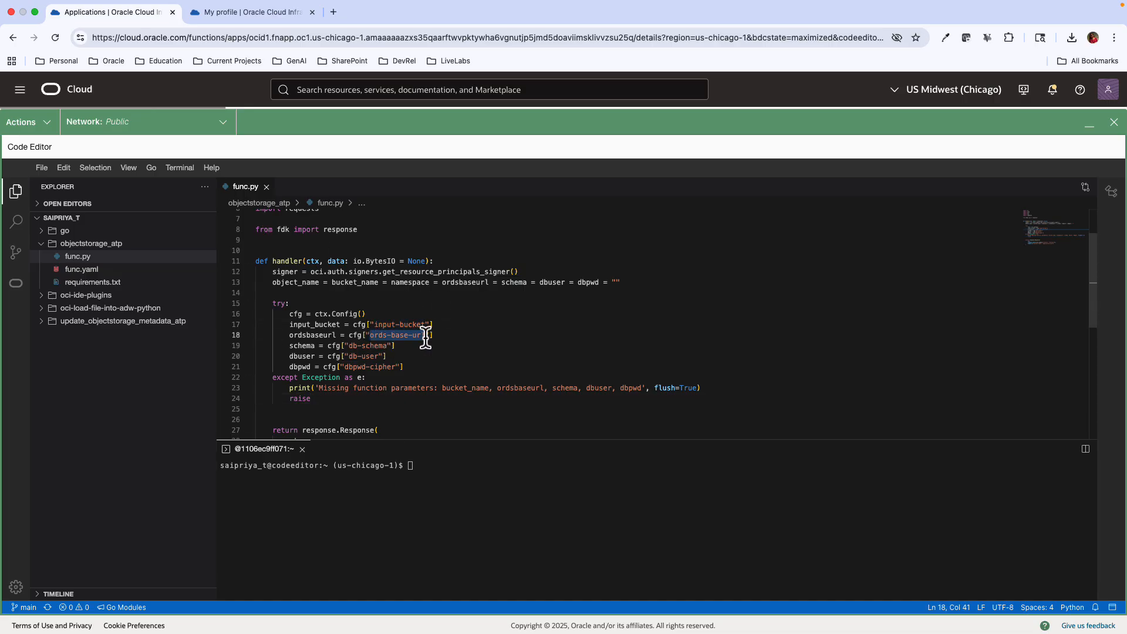
# Step: Add a try/except block that parses the event's object name, bucket and namespace and raises an error for a non-matching bucket, and save func.py
pyautogui.click(412, 396)
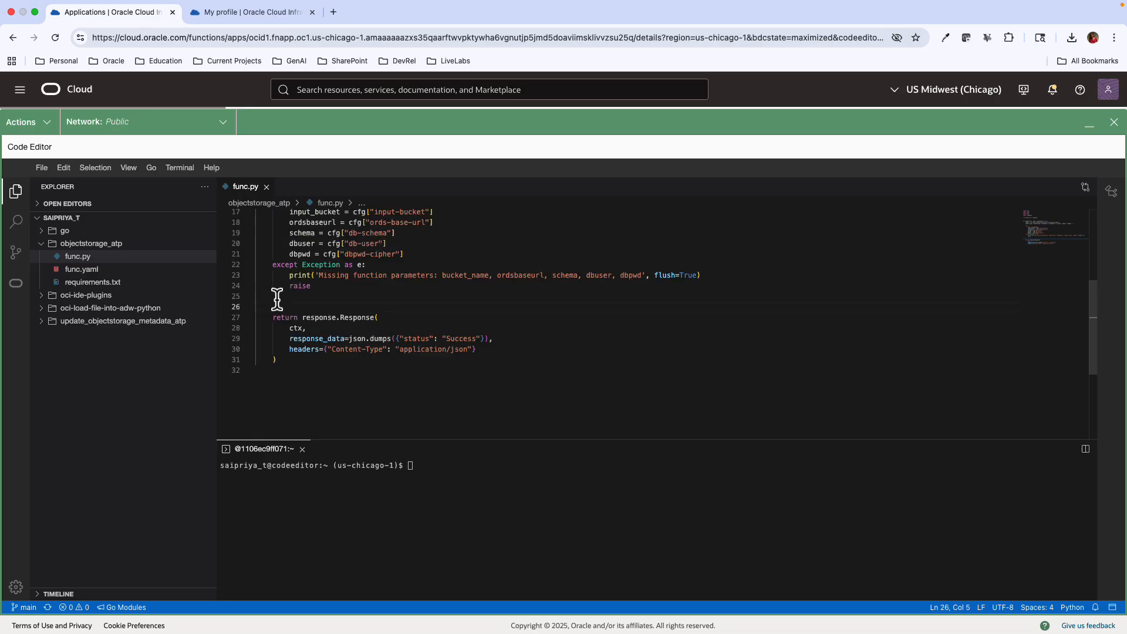
pyautogui.write('try:     body = json.loads(data.getvalue())     print(data.getvalue())     print("INFO - Event ID {} received".format(body["eventID"]), flush=True)     print("INFO - Object name: " + body["data"]["resourceName"], flush=True)     object_name = body["data"]["resourceName"]     print("INFO - Bucket name: " + body["data"]["additionalDetails"]["bucketName"], flush=True)     if body["data"]["additionalDetails"]["bucketName"] != input_bucket:         raise ValueError("Event Bucket name error")     print("INFO - Namespace: " + body["data"]["additionalDetails"]["namespace"], flush=True)     namespace = body["data"]["additionalDetails"]["namespace"] except Exception as e:     print(\'ERROR: bad Event!\', flush=True)     raise')
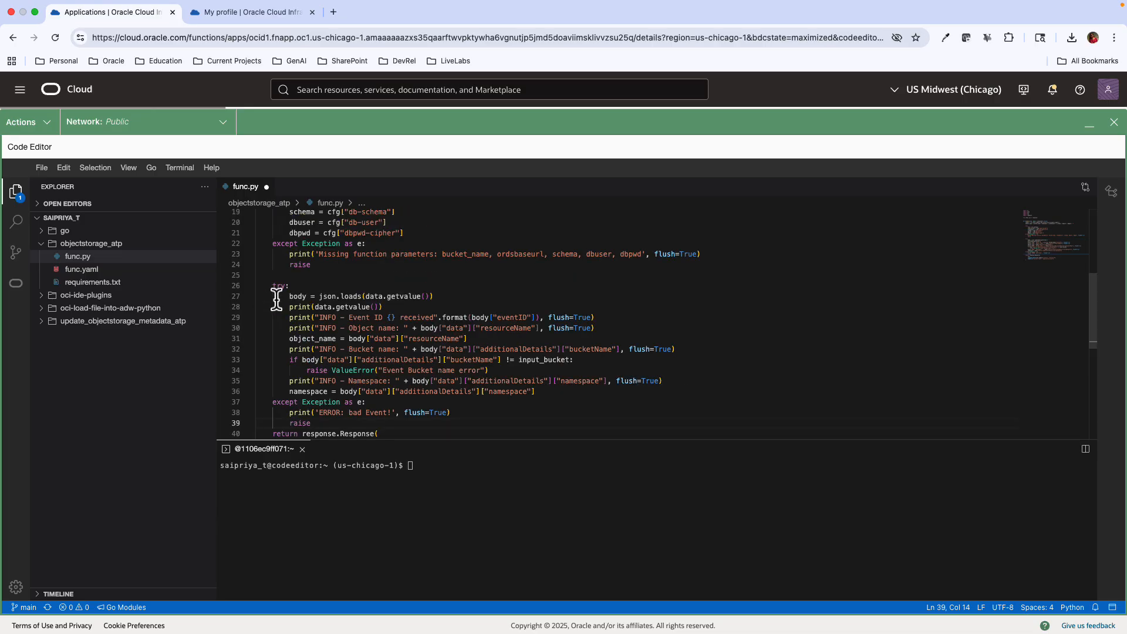
pyautogui.scroll(-1, 277, 300)
pyautogui.press('Return')
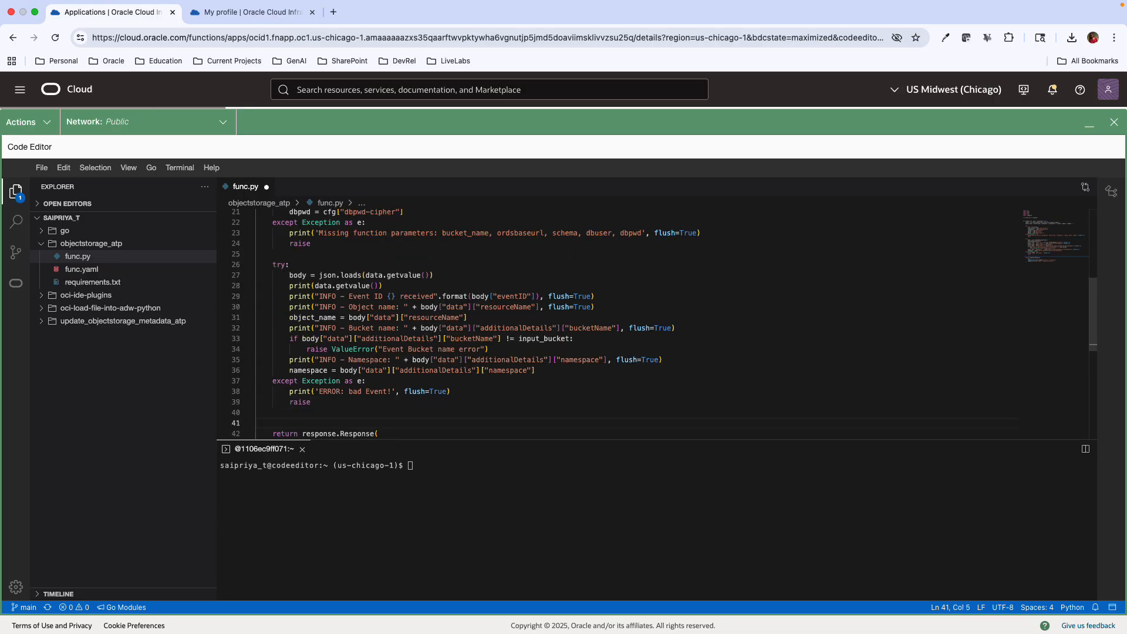
pyautogui.press('super+s')
# Step: Examine the event-parsing block in func.py line by line
pyautogui.press('Up')
pyautogui.press('Up')
pyautogui.press('Up')
pyautogui.press('Up')
pyautogui.press('Up')
pyautogui.press('Up')
pyautogui.press('Up')
pyautogui.press('Up')
pyautogui.press('Up')
pyautogui.press('Up')
pyautogui.press('Up')
pyautogui.press('Up')
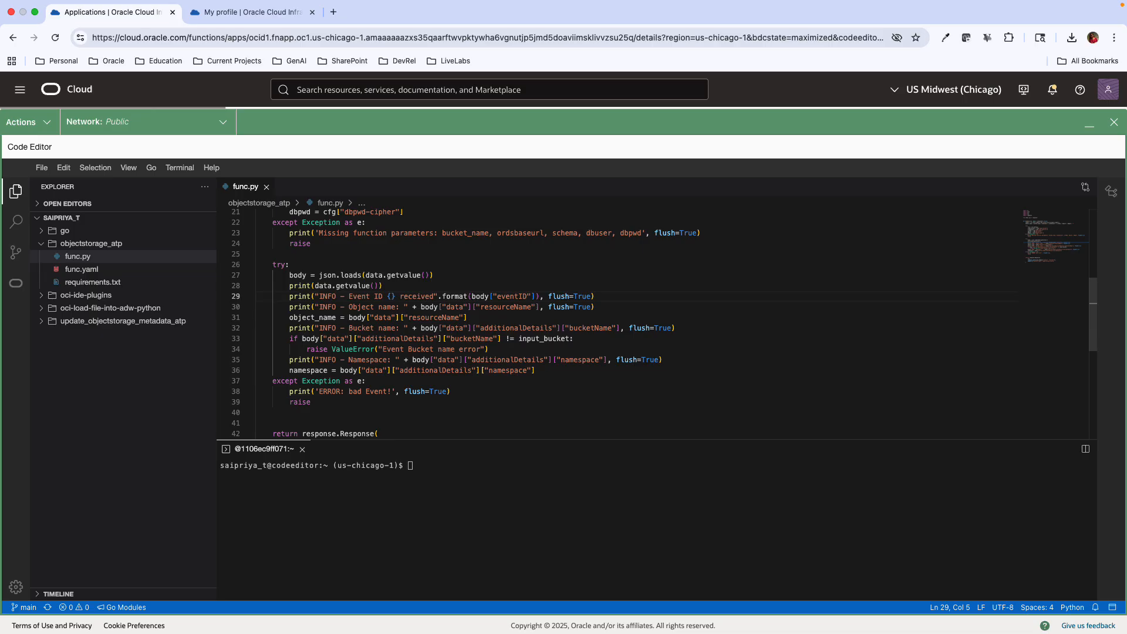
pyautogui.press('Down')
pyautogui.press('Down')
pyautogui.press('Down')
pyautogui.press('Down')
pyautogui.press('Down')
pyautogui.press('Down')
pyautogui.press('Down')
pyautogui.press('Down')
pyautogui.press('Down')
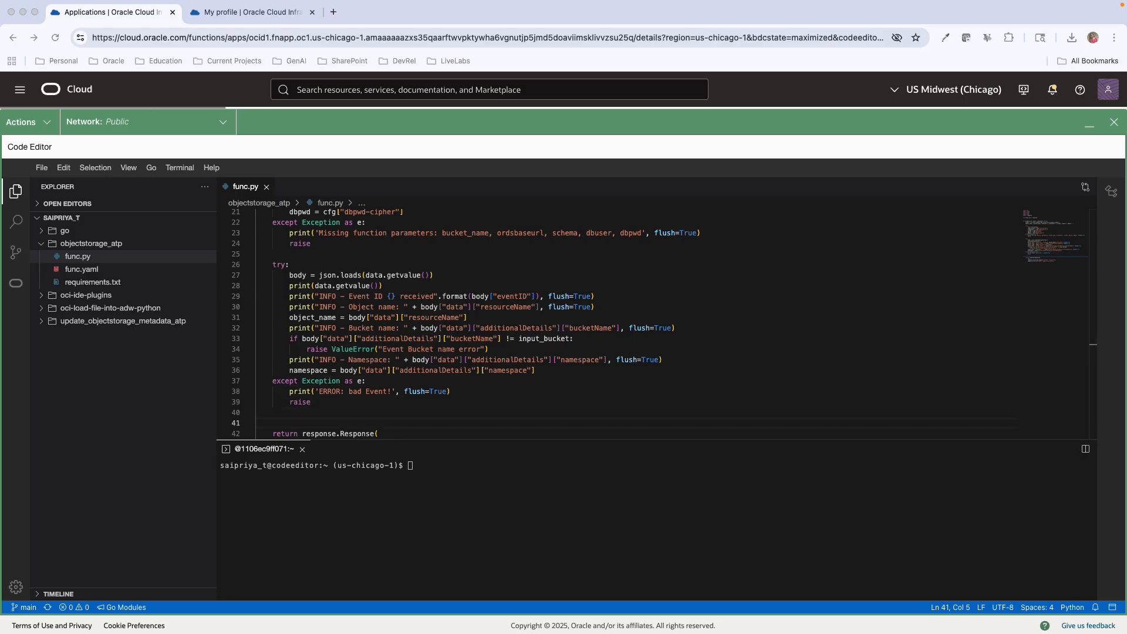
# Step: Build a document dictionary with docname, eventid, eventdetails, bucket and namespace before the return, pass it to soda_insert, and save func.py
pyautogui.click(287, 412)
pyautogui.write('document={"docname": object_name,"eventid":body["eventID"], "eventdetails": body["eventID"],"bucket": input_bucket, "namespace": namespace } soda_insert(ordsbaseurl, schema, dbuser, dbpwd, document)')
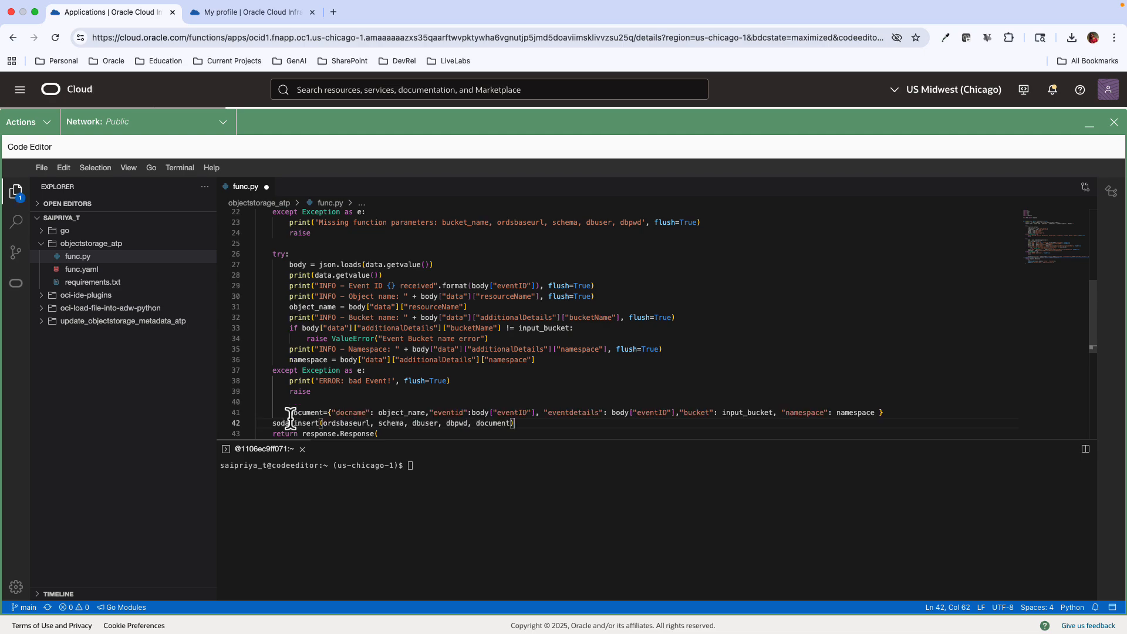
pyautogui.click(289, 412)
pyautogui.press('BackSpace')
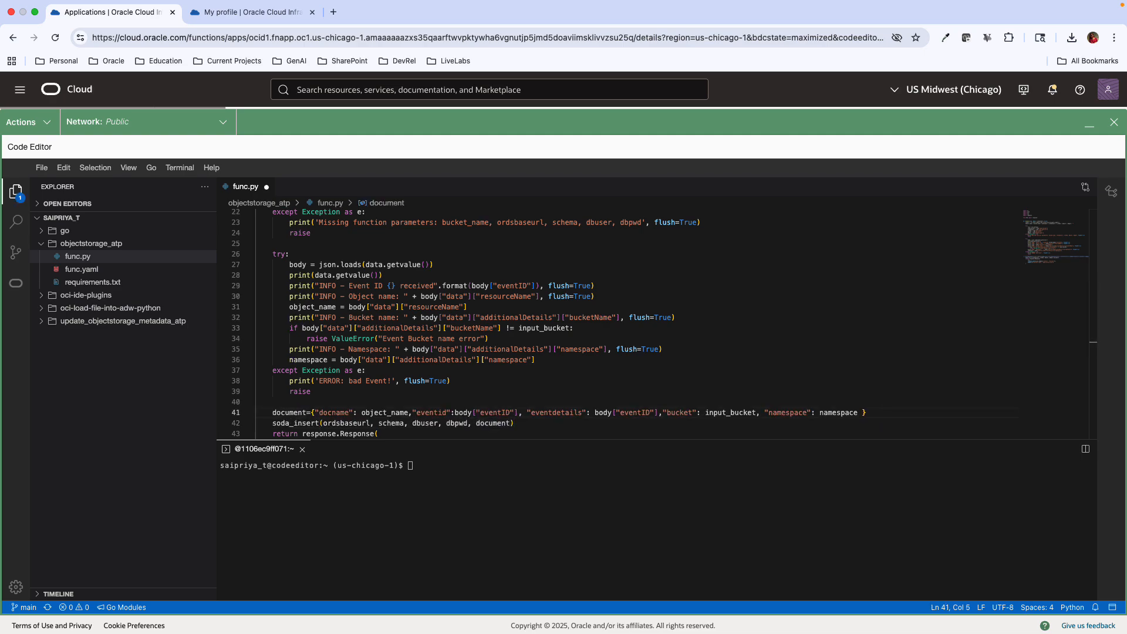
pyautogui.press('Down')
pyautogui.press('End')
pyautogui.press('Return')
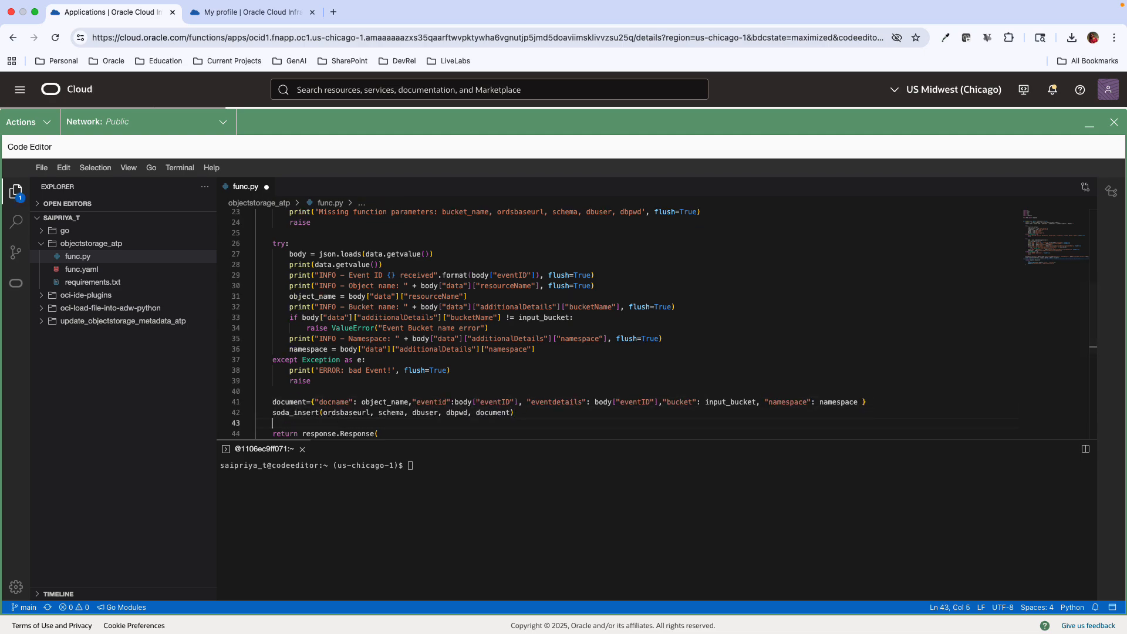
pyautogui.press('Down')
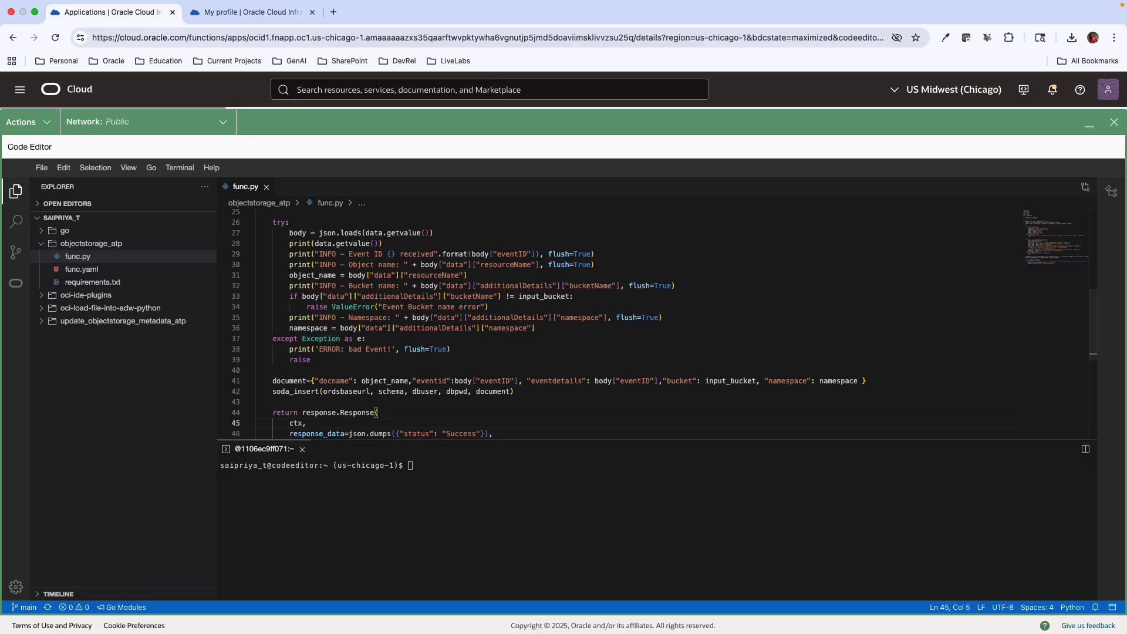
# Step: Insert a soda_insert function above handler that posts the document as JSON to the schema's documentdetails endpoint, and save func.py
pyautogui.click(385, 402)
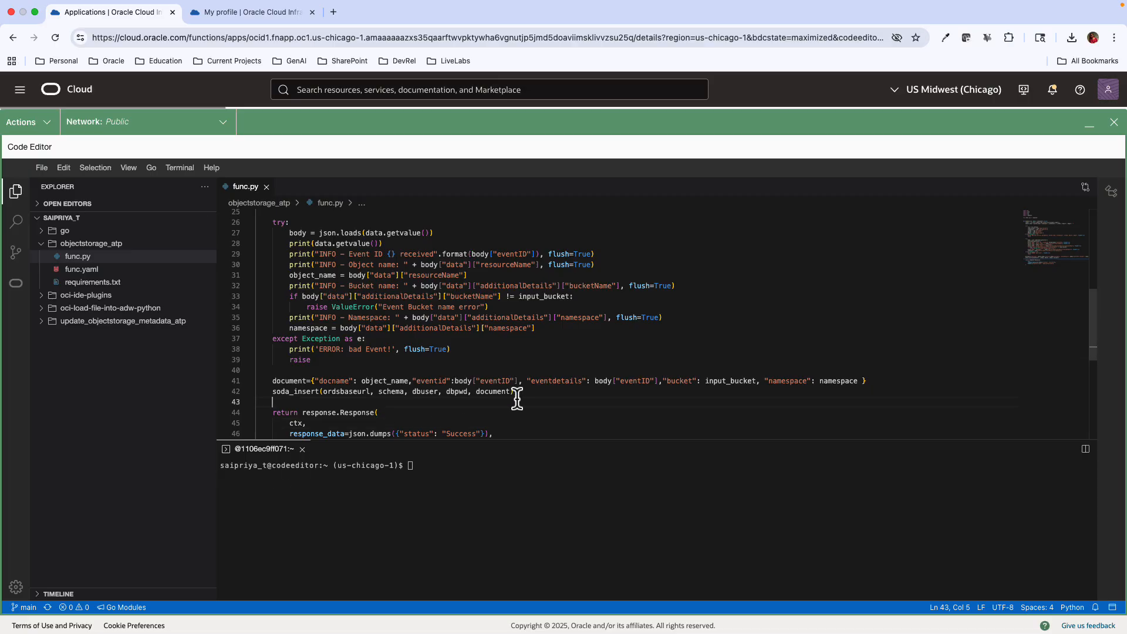
pyautogui.press('Up')
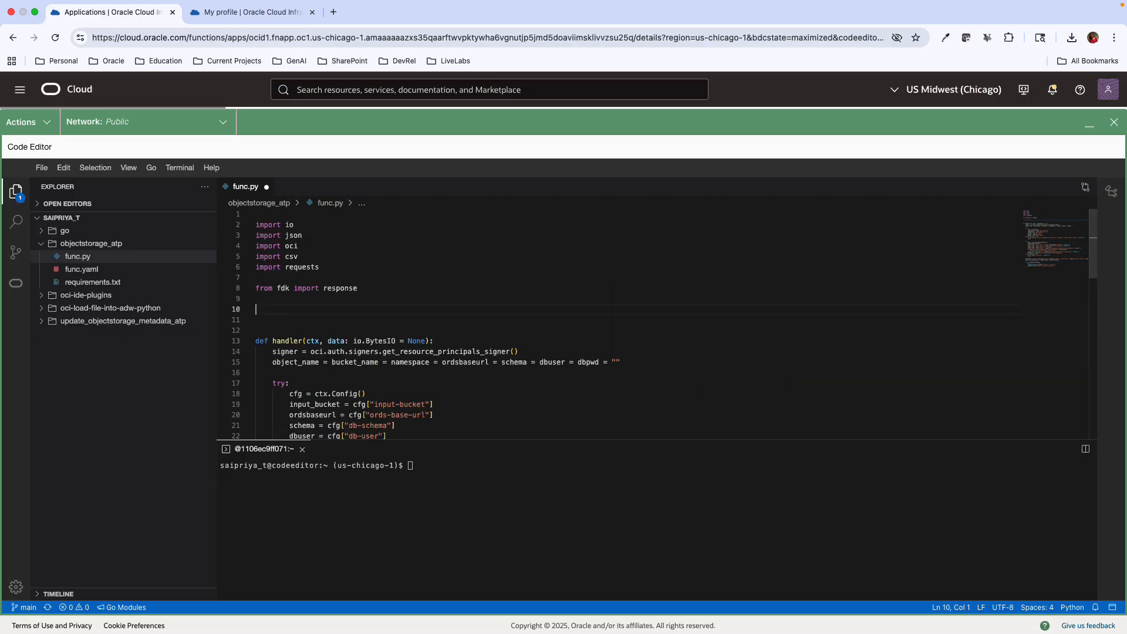
pyautogui.press('super+v')
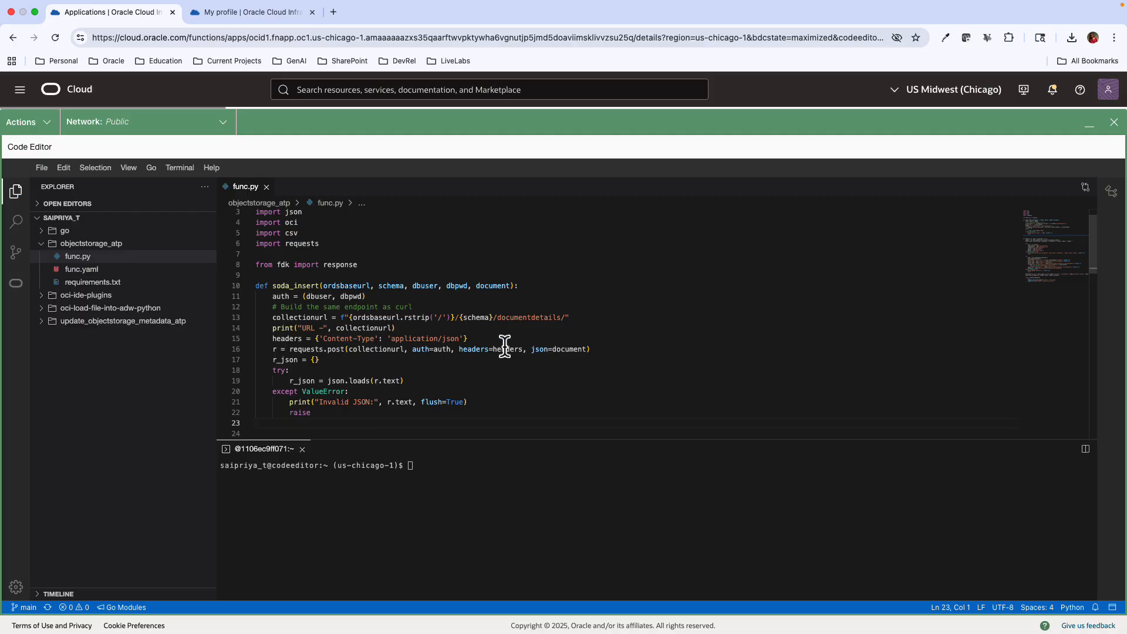
pyautogui.doubleClick(541, 317)
pyautogui.click(577, 360)
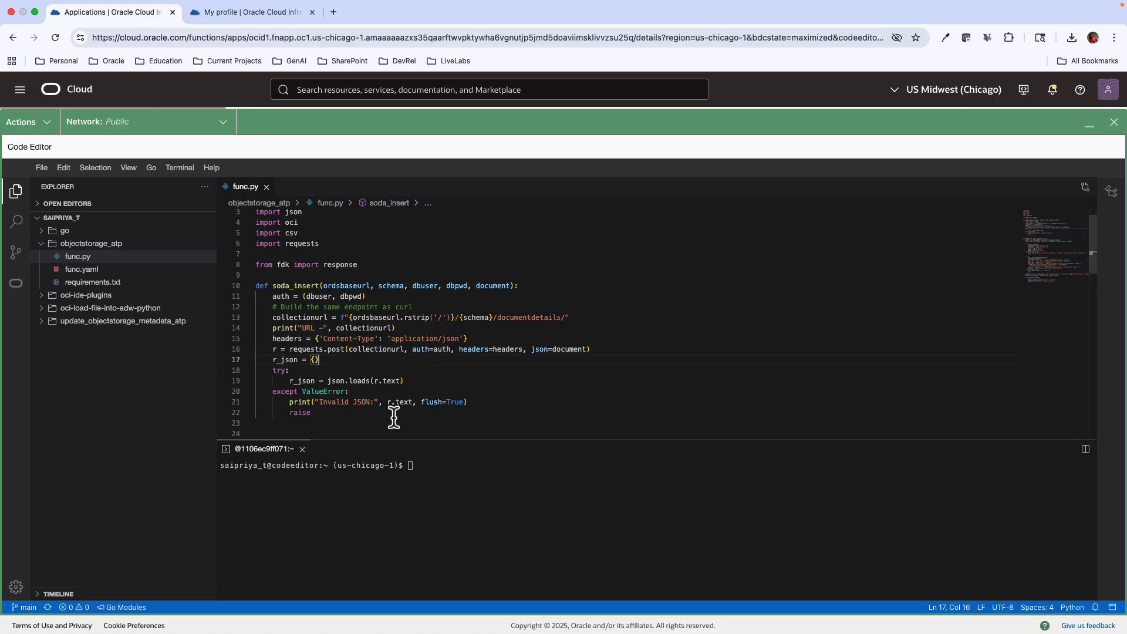
# Step: List fdk, oci and requests as dependencies in requirements.txt, save it, and open func.yaml
pyautogui.click(93, 281)
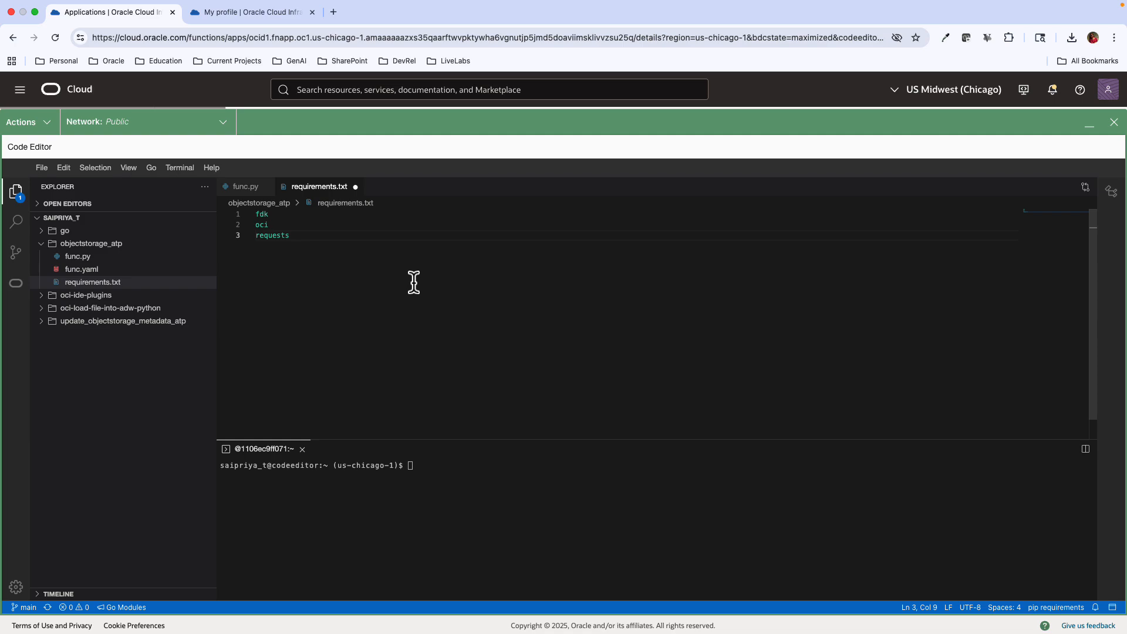
pyautogui.press('super+s')
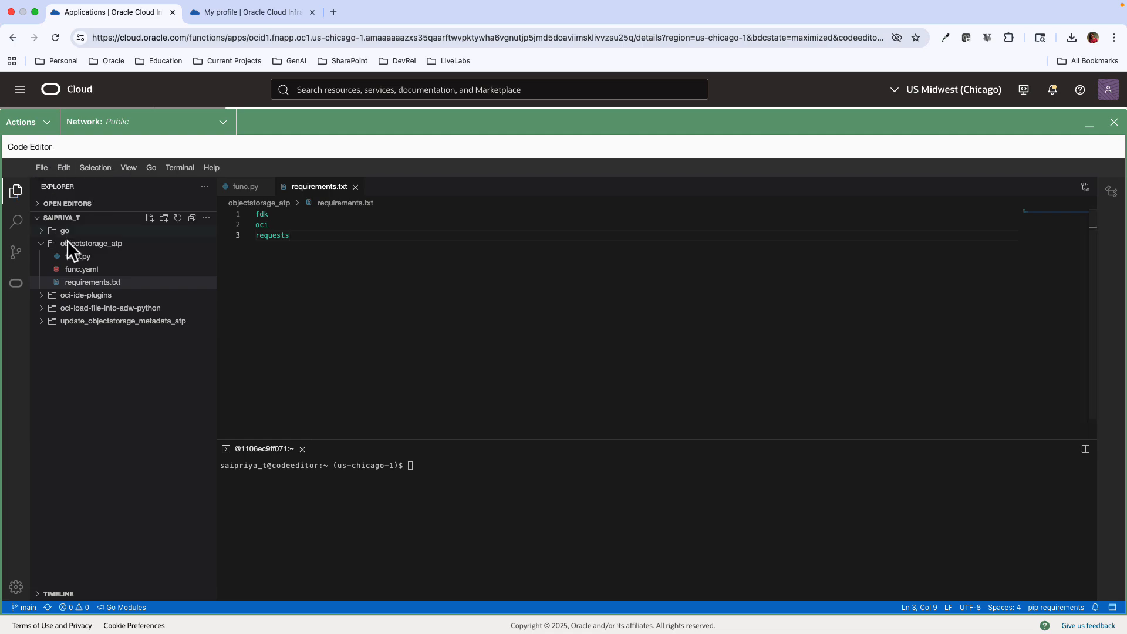
pyautogui.click(77, 269)
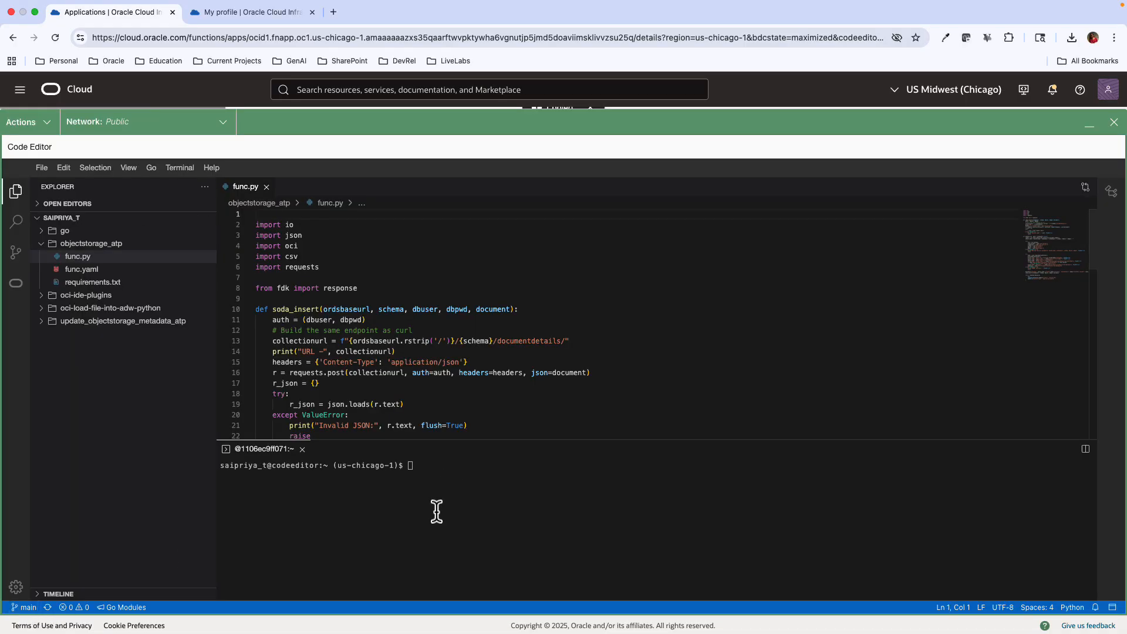
# Step: Deploy the function from the objectstorage_atp directory with fn -v deploy --app SP_Fn_Apps
pyautogui.click(436, 511)
pyautogui.write('cd objectstorage_atp/')
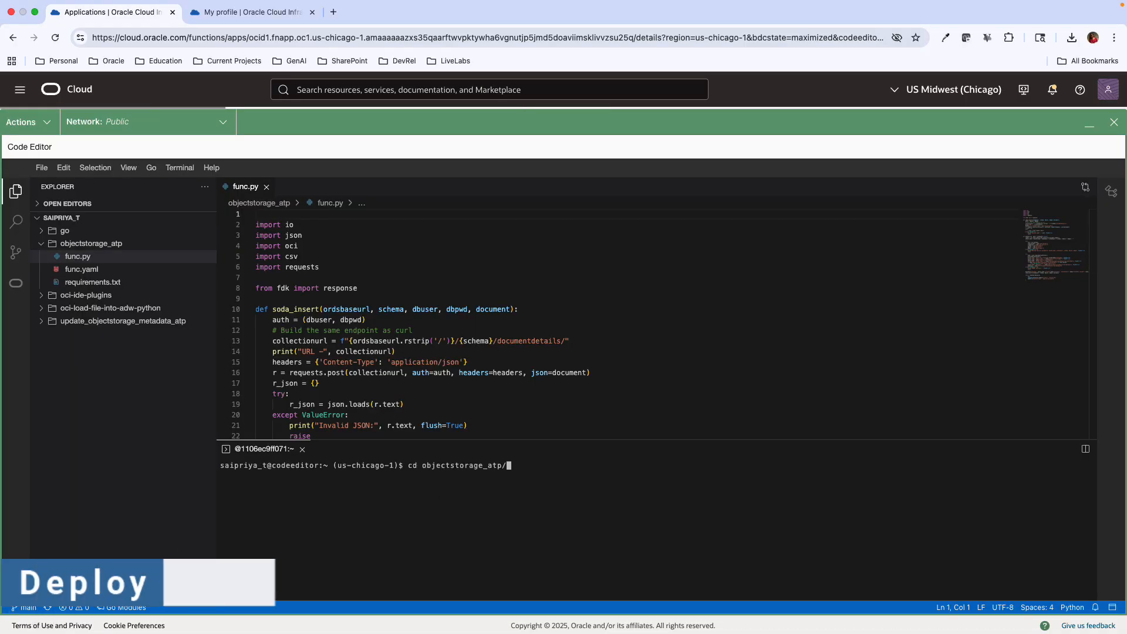
pyautogui.press('Return')
pyautogui.write('fn -v deploy --app sp_fn_app')
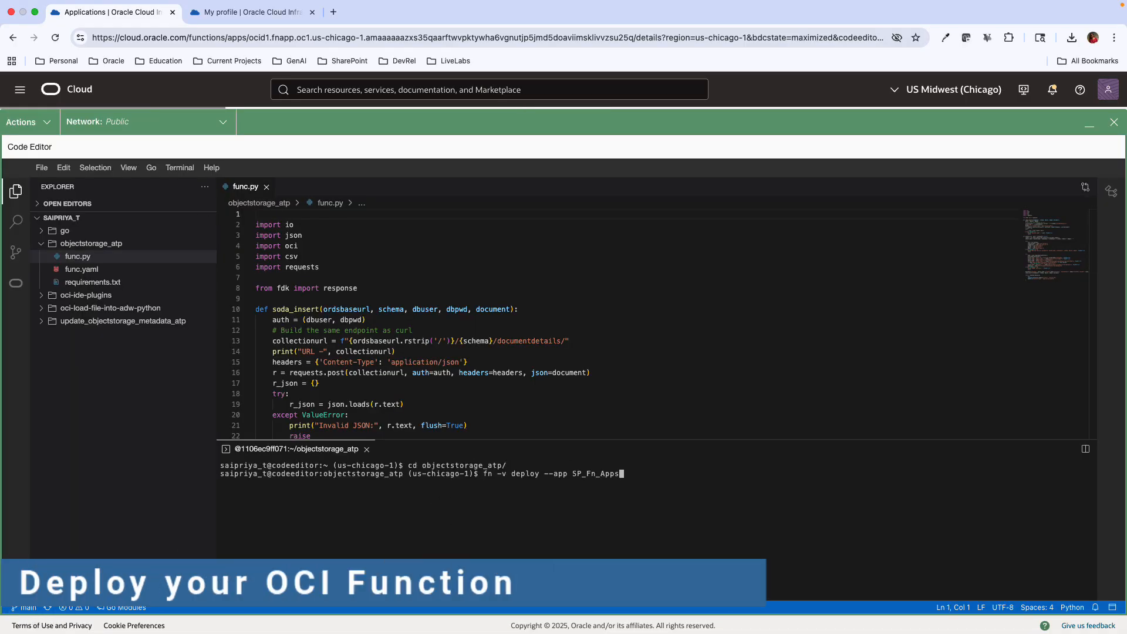
pyautogui.press('Return')
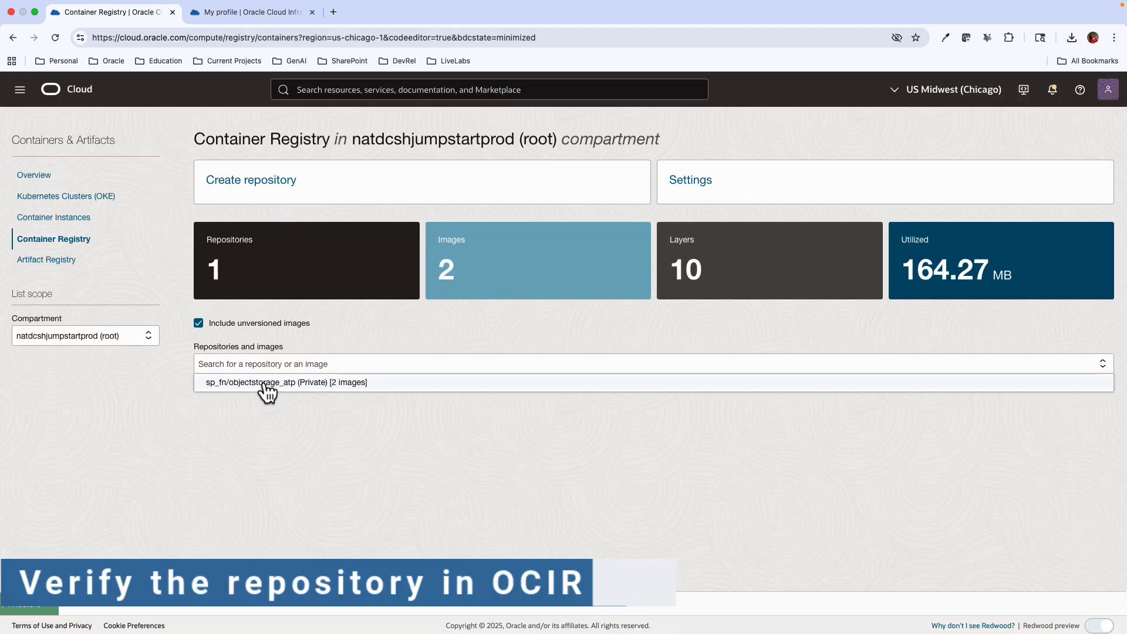
# Step: Inspect the sp_fn/objectstorage_atp repository and its 0.0.3 image details in Container Registry
pyautogui.click(264, 389)
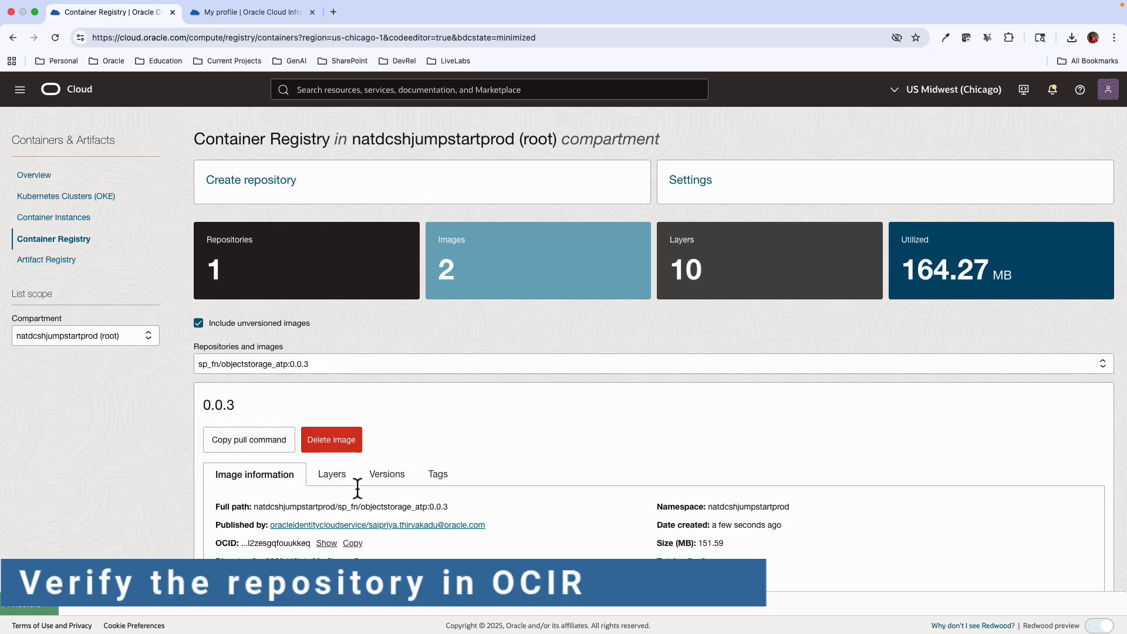
pyautogui.scroll(-3, 370, 513)
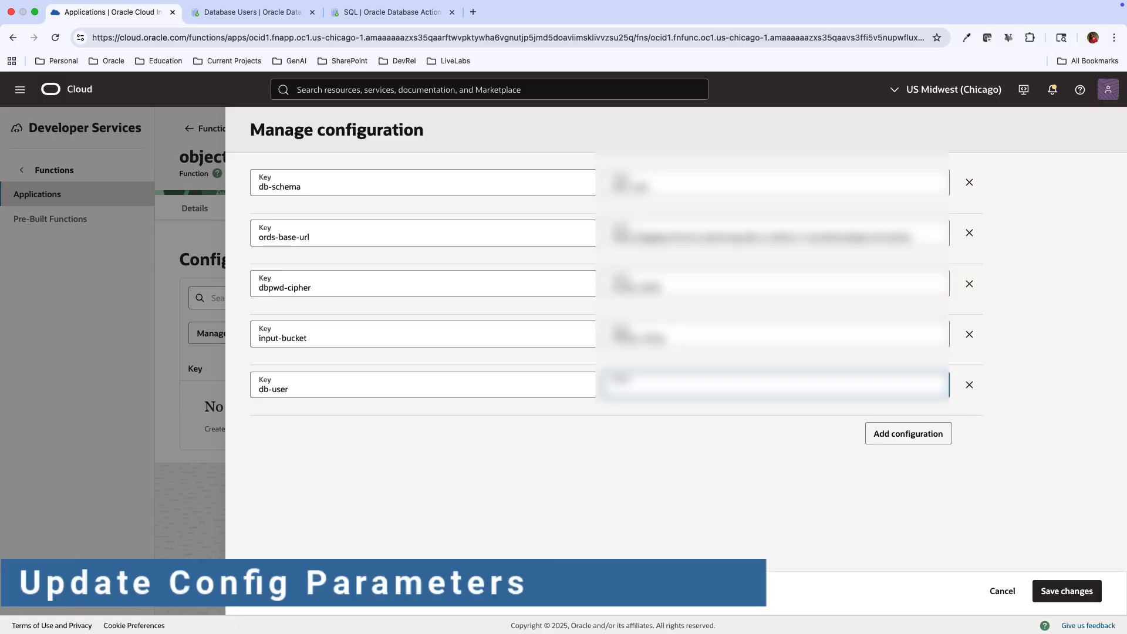
# Step: Check the Database Users page for the function's db-user configuration value
pyautogui.click(245, 13)
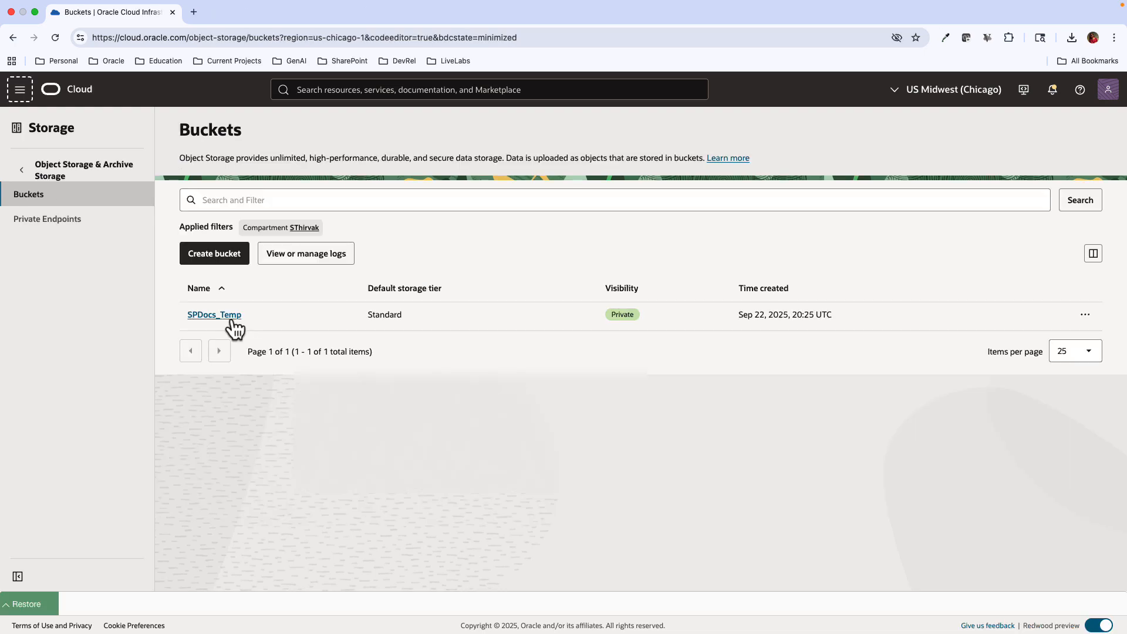
# Step: Enable emitting object events on the SPDocs_Temp bucket
pyautogui.click(230, 317)
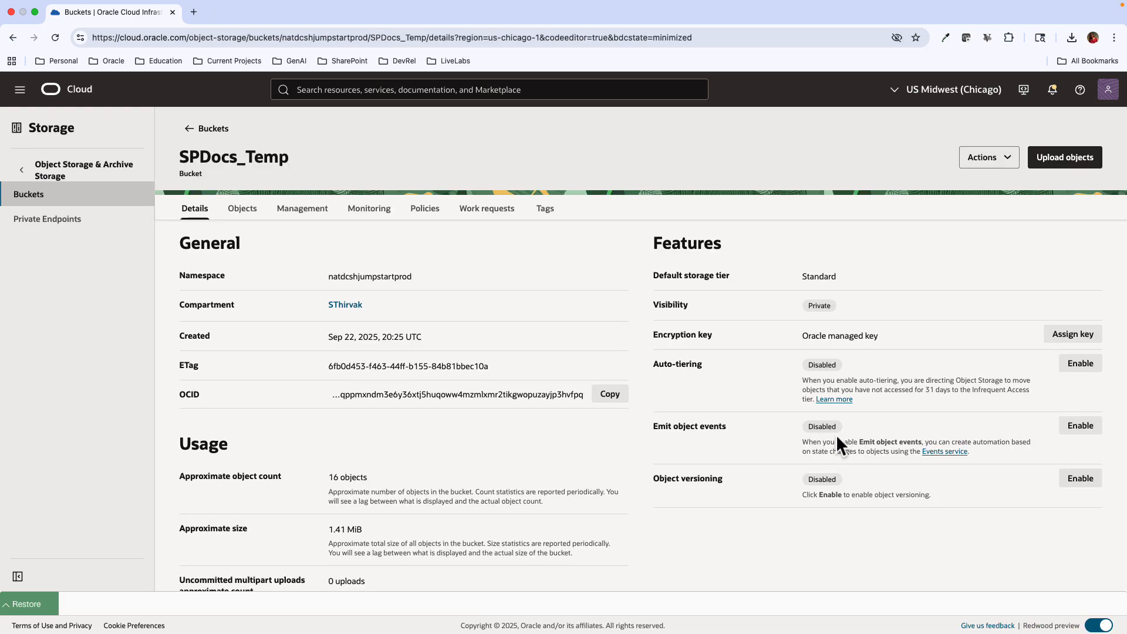
pyautogui.click(1081, 426)
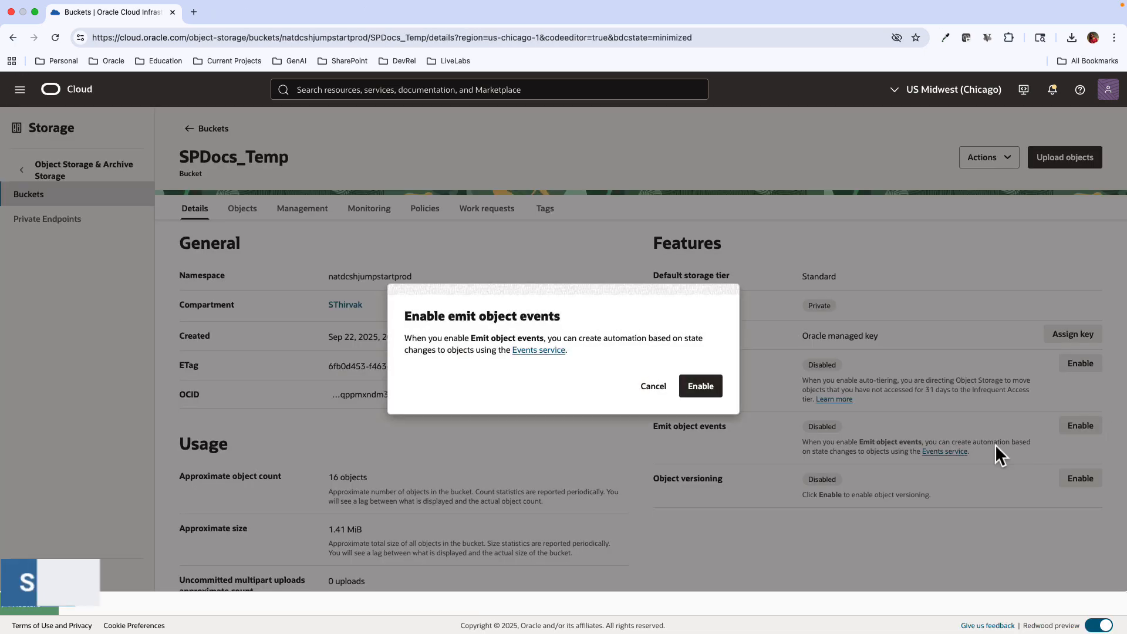
pyautogui.click(713, 389)
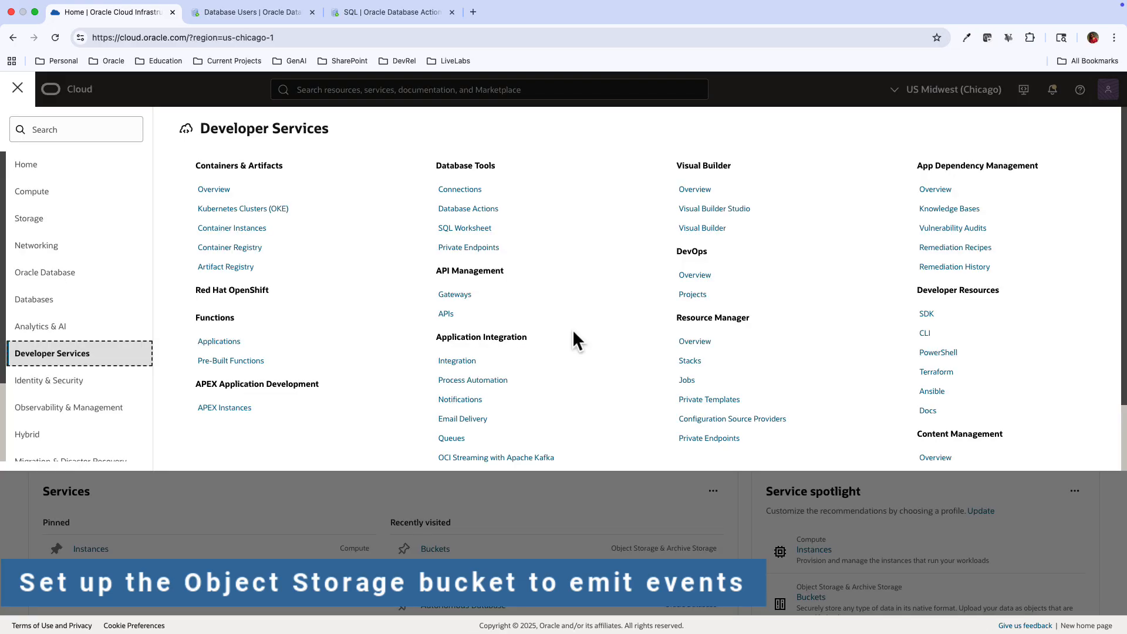
# Step: Start a new Events Service rule named SPFN_Rules with the description "Setup event trigger for the function"
pyautogui.click(78, 418)
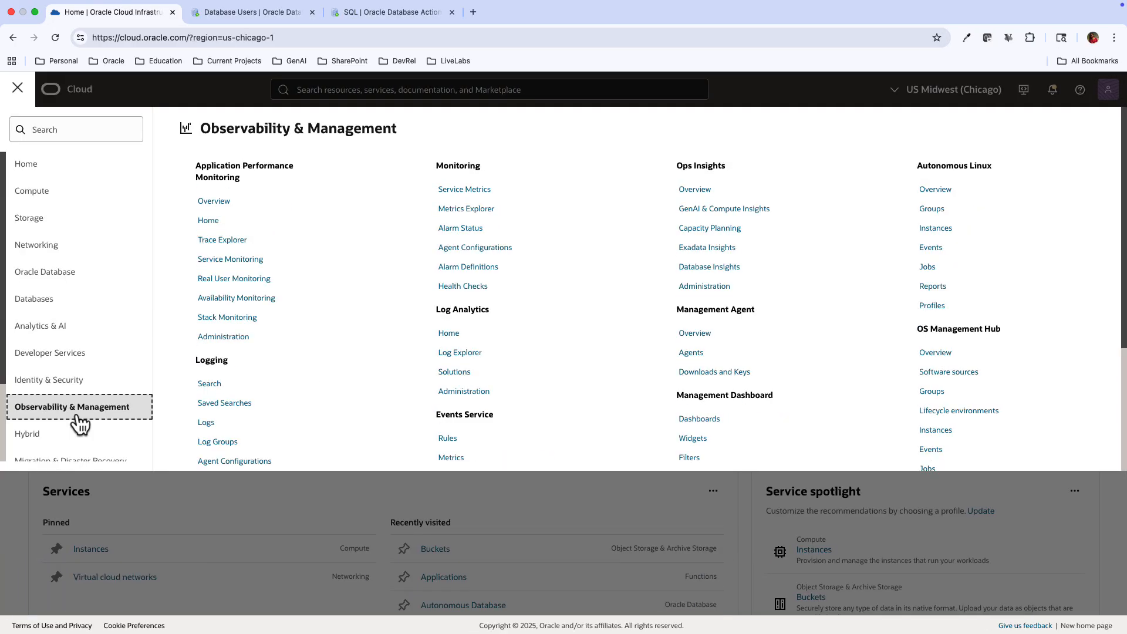
pyautogui.click(451, 440)
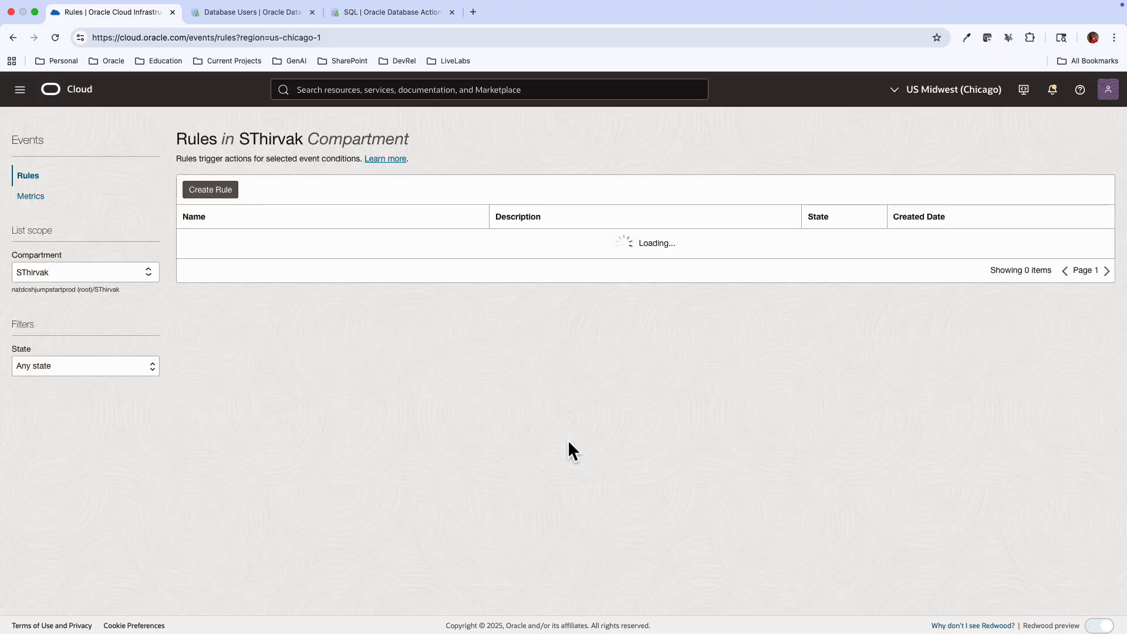
pyautogui.click(216, 191)
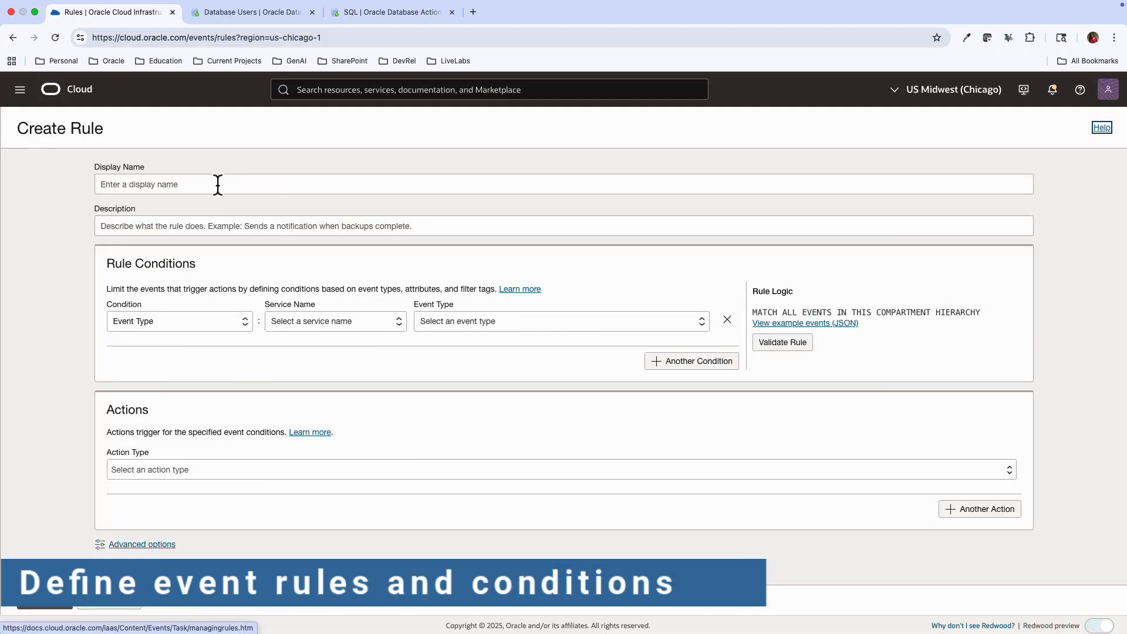
pyautogui.click(215, 184)
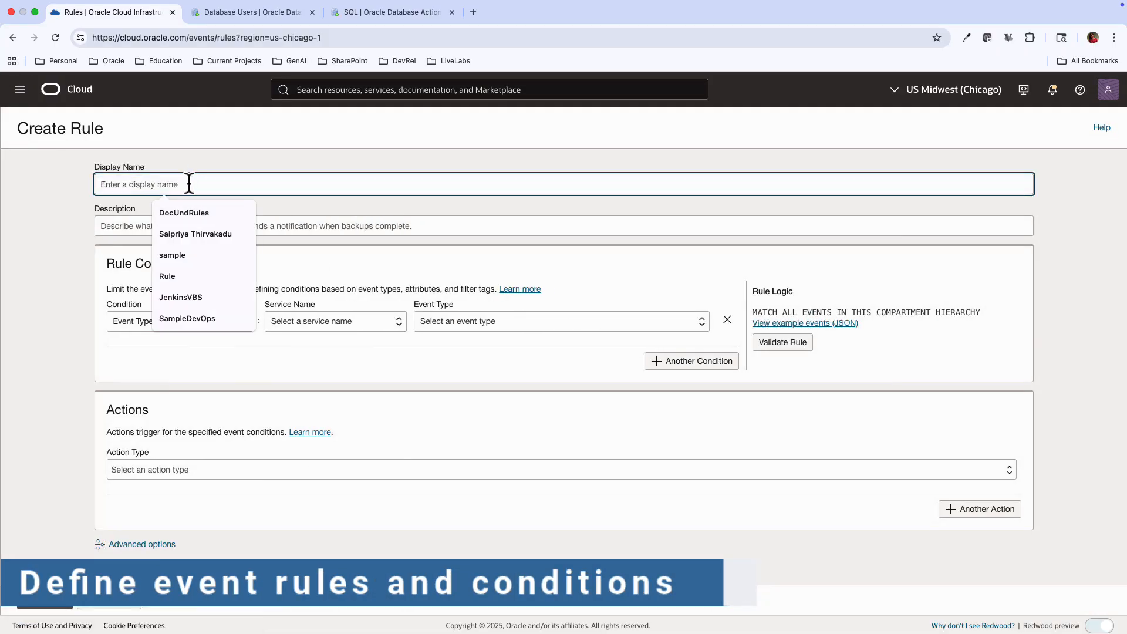
pyautogui.write('S')
# Step: Set the rule's Event Type condition to the Object Storage service with the events Object - Create and Object - Update
pyautogui.click(327, 321)
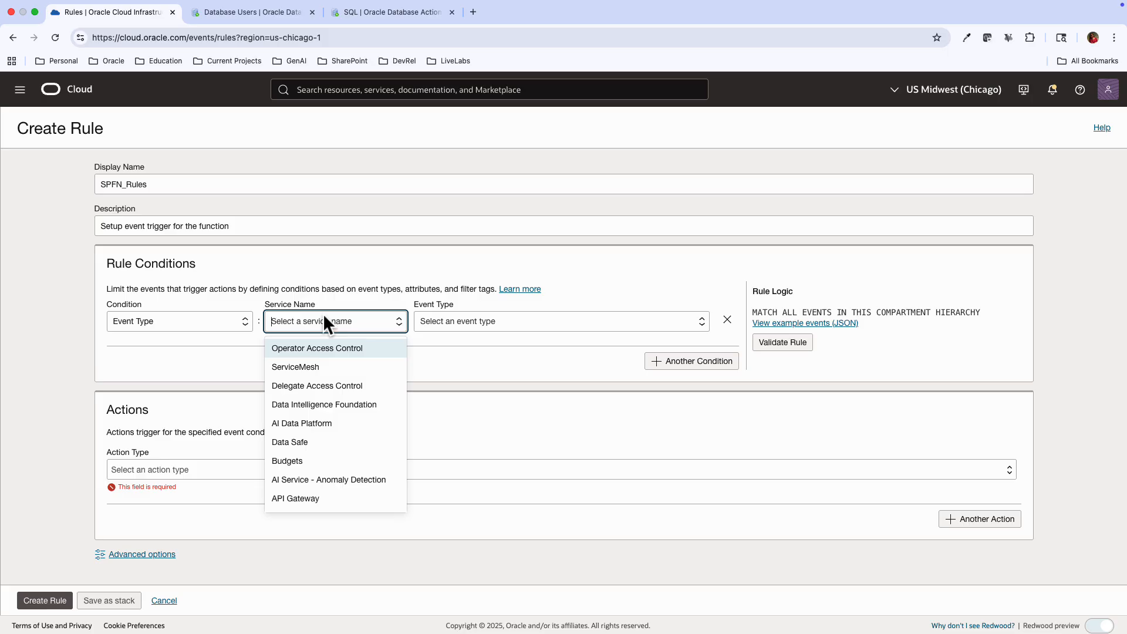
pyautogui.click(185, 328)
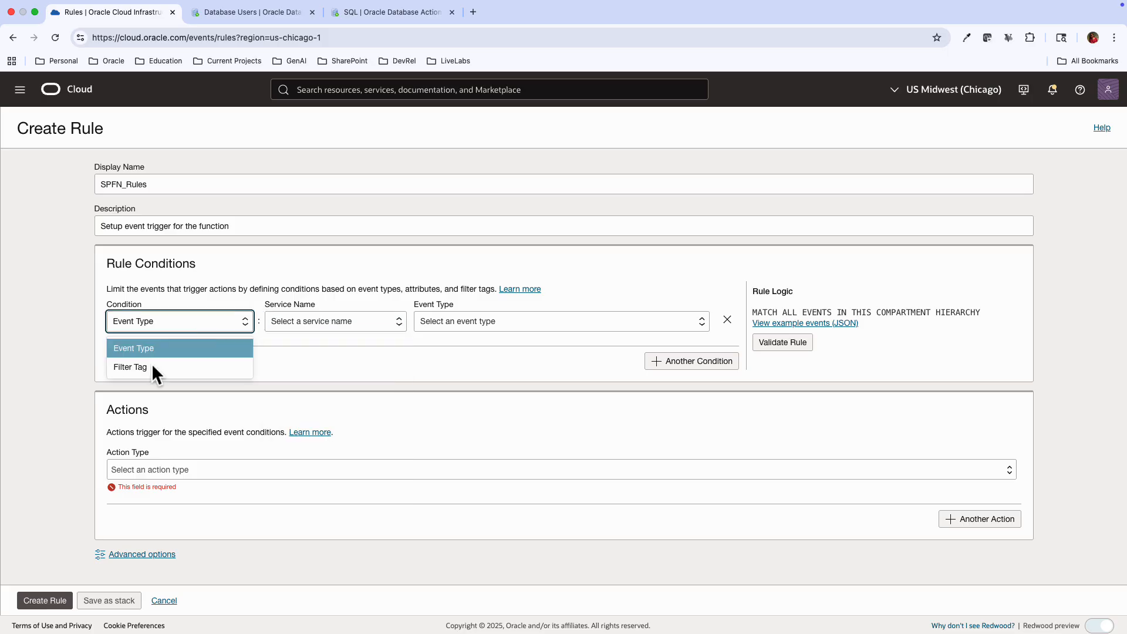
pyautogui.click(172, 349)
pyautogui.click(297, 320)
pyautogui.write('obj')
pyautogui.press('Return')
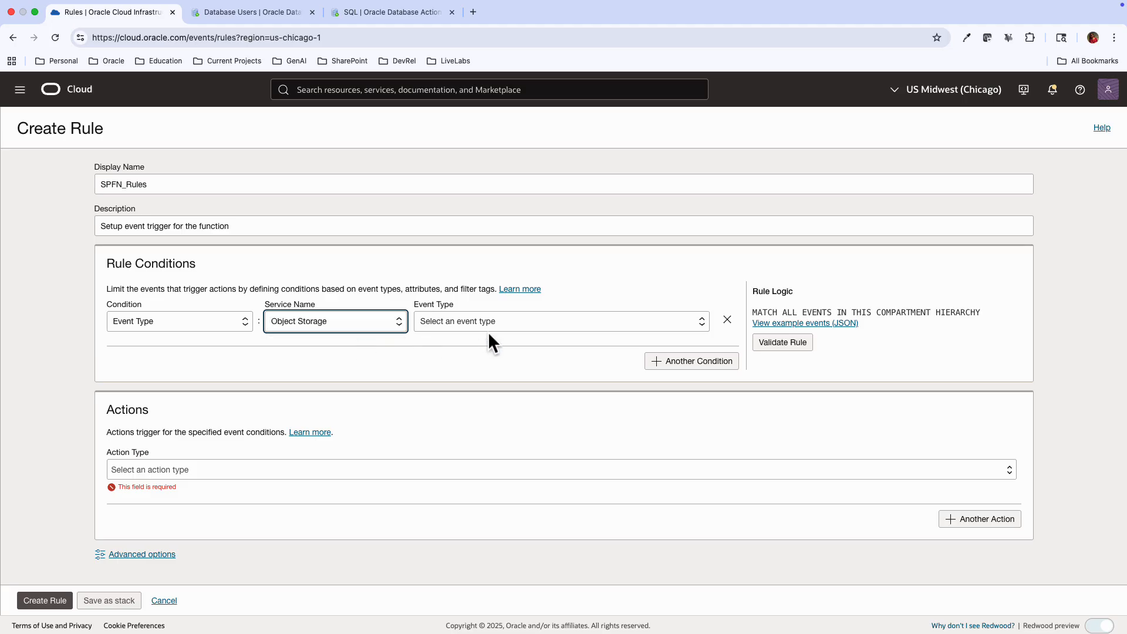
pyautogui.click(468, 327)
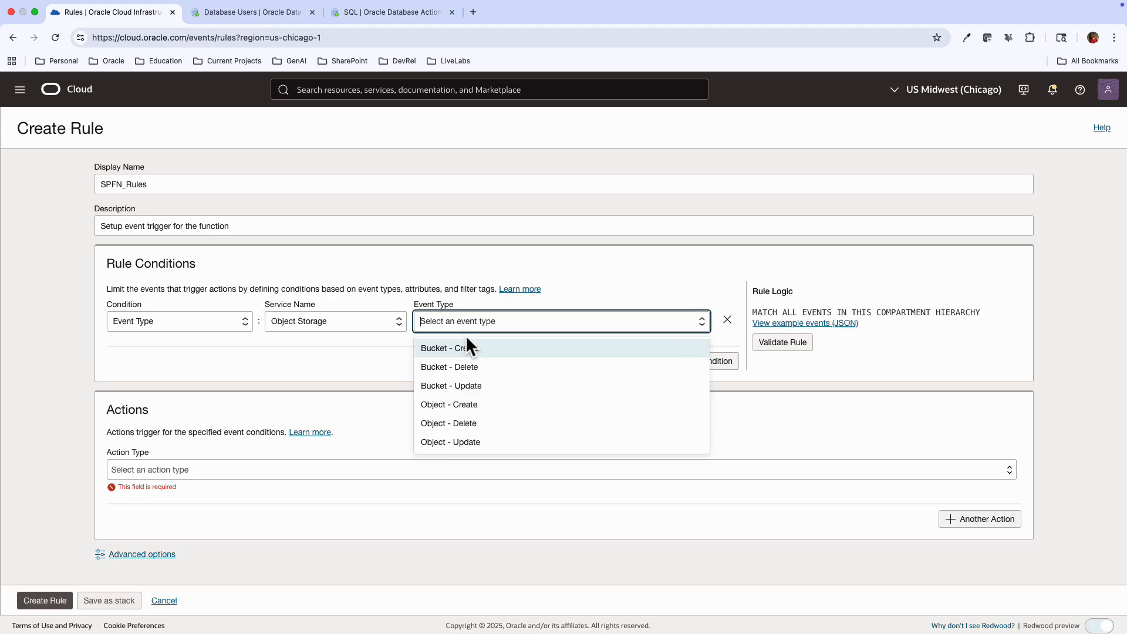
pyautogui.click(448, 405)
pyautogui.click(518, 325)
pyautogui.click(454, 420)
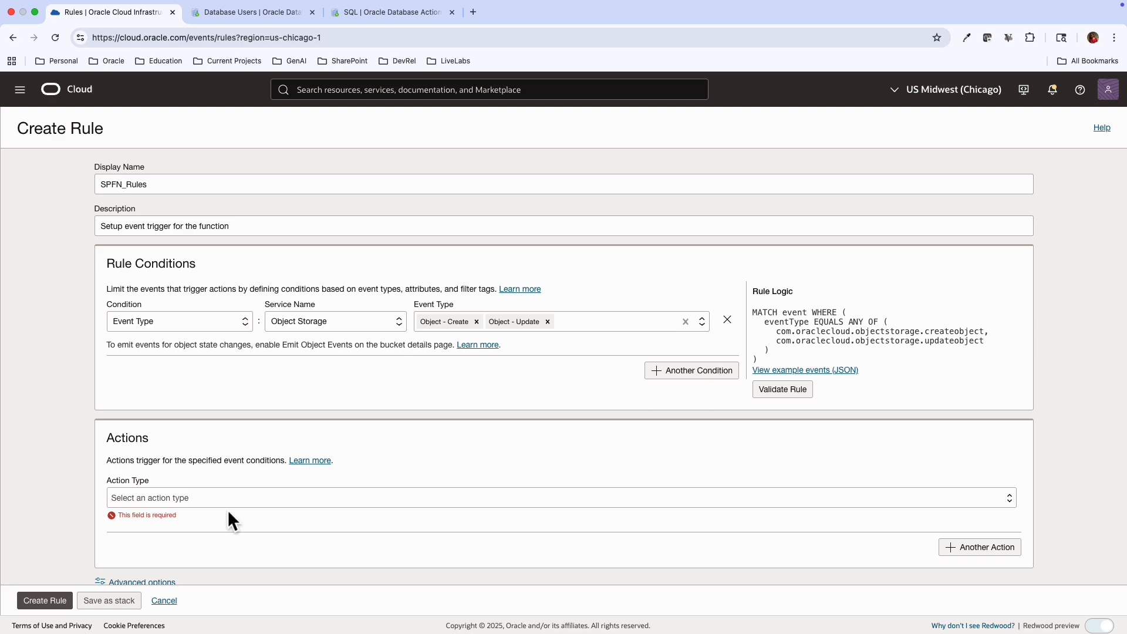
# Step: Set the rule's action to Functions, choosing the function's compartment, the SP_Fn_Apps application and the objectstorage_atp function
pyautogui.click(262, 497)
pyautogui.click(262, 547)
pyautogui.click(415, 501)
pyautogui.click(341, 516)
pyautogui.scroll(-5, 414, 525)
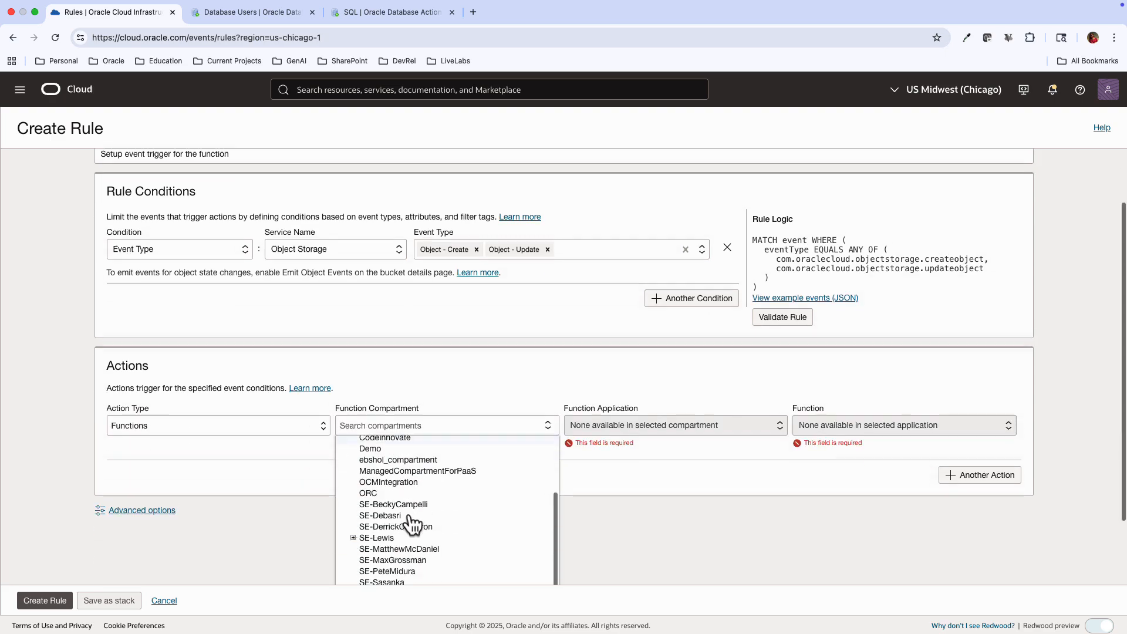
pyautogui.scroll(-3, 390, 533)
pyautogui.click(365, 573)
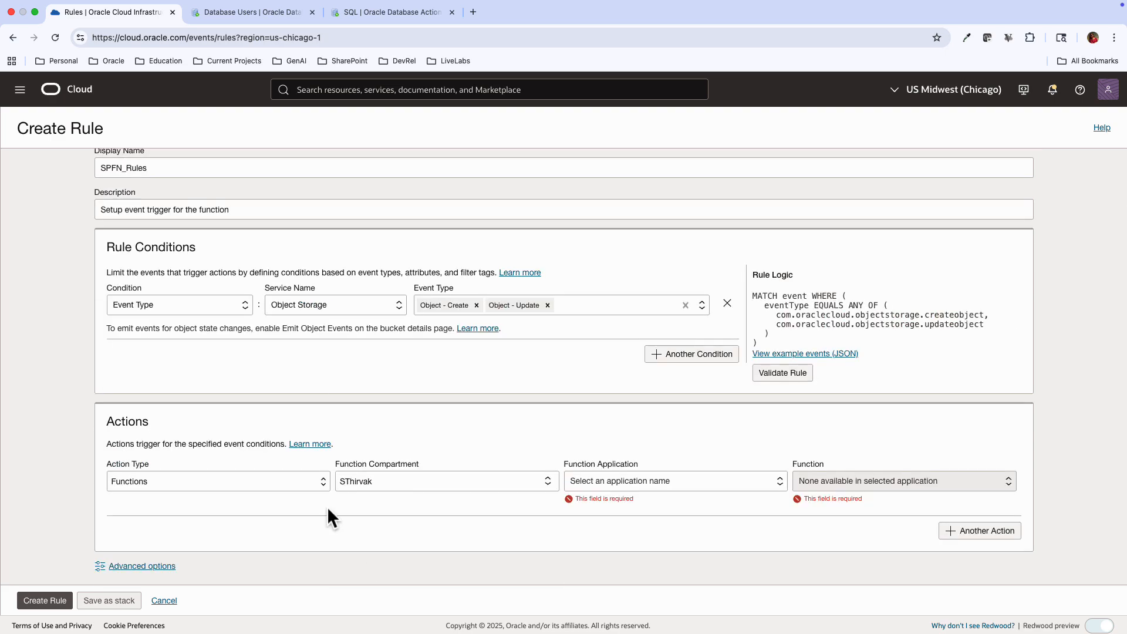
pyautogui.click(640, 482)
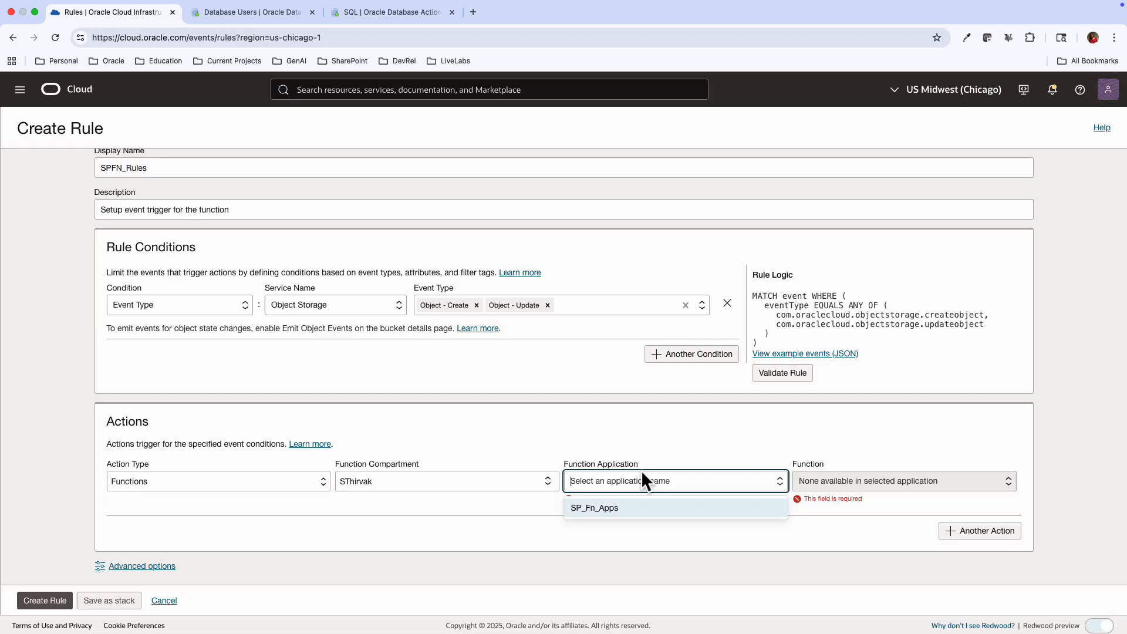
pyautogui.click(595, 509)
pyautogui.click(878, 490)
pyautogui.click(839, 515)
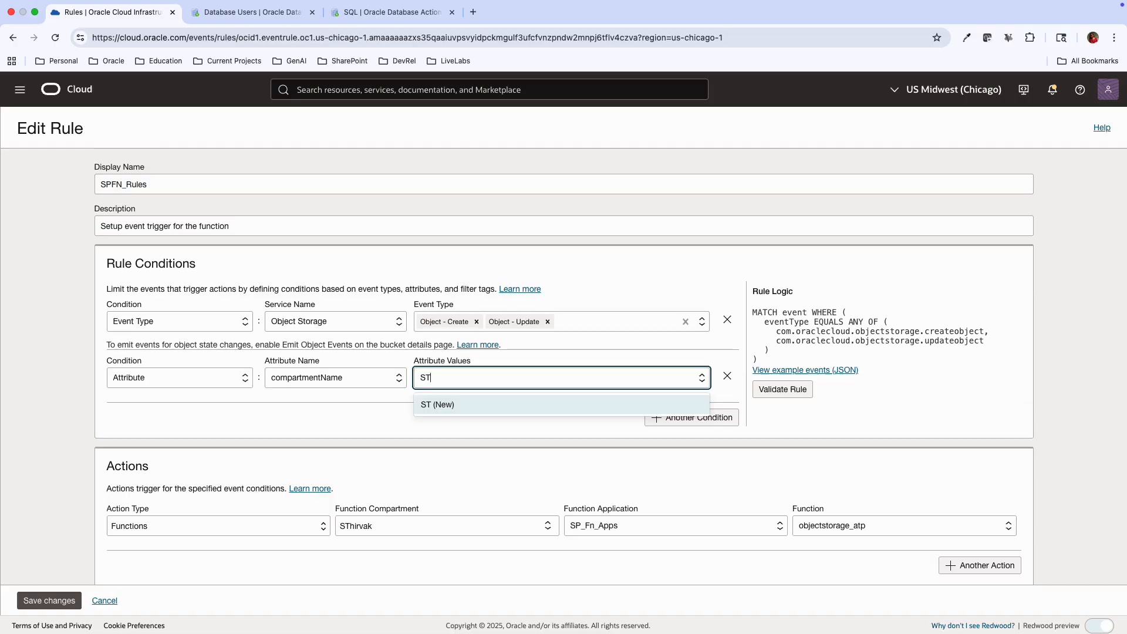
# Step: Limit the rule with attribute conditions matching compartmentName to the function's compartment and bucketName to SPDocs_Temp, and save the changes
pyautogui.write('hirvak')
pyautogui.press('Return')
pyautogui.click(691, 417)
pyautogui.click(167, 423)
pyautogui.click(159, 470)
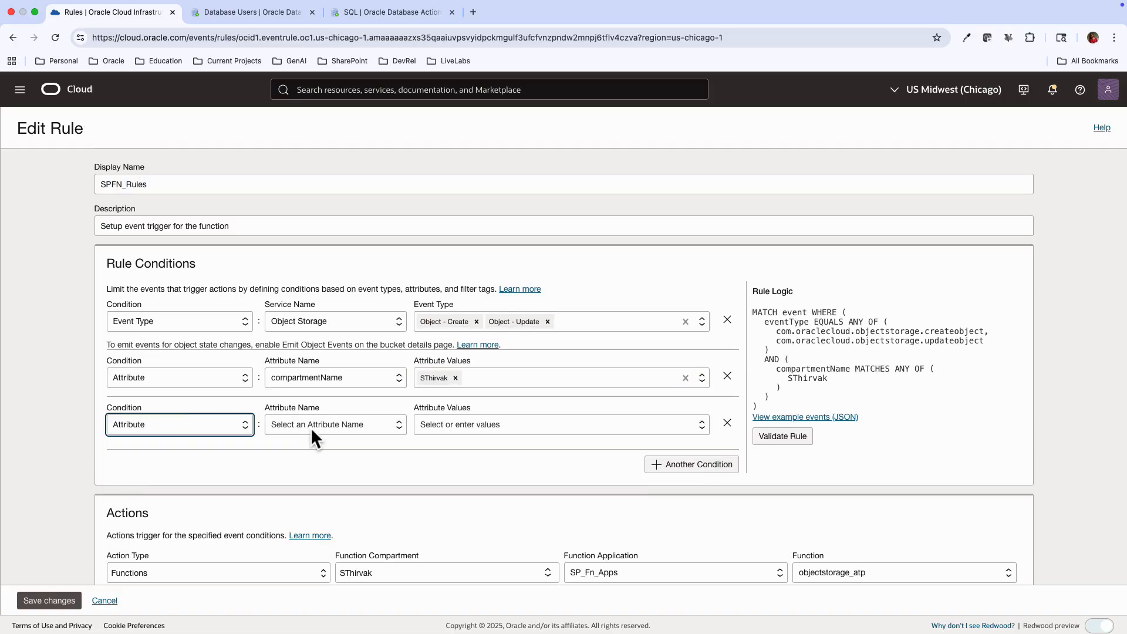
pyautogui.click(311, 425)
pyautogui.click(317, 507)
pyautogui.click(488, 423)
pyautogui.write('SPDocs_Temp')
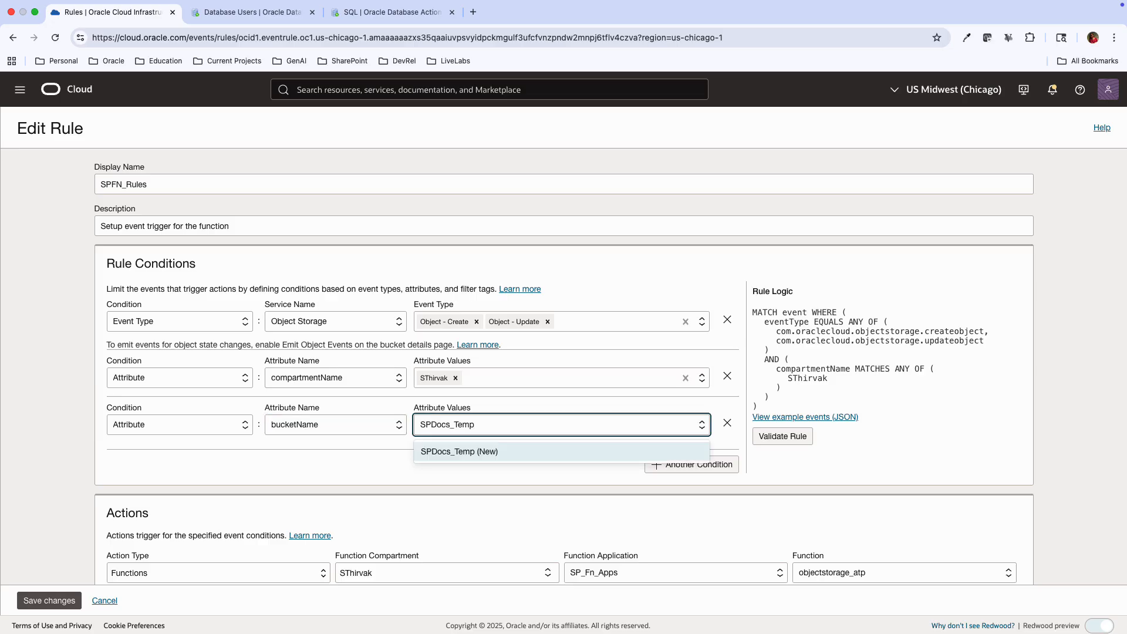
pyautogui.press('Return')
pyautogui.click(52, 603)
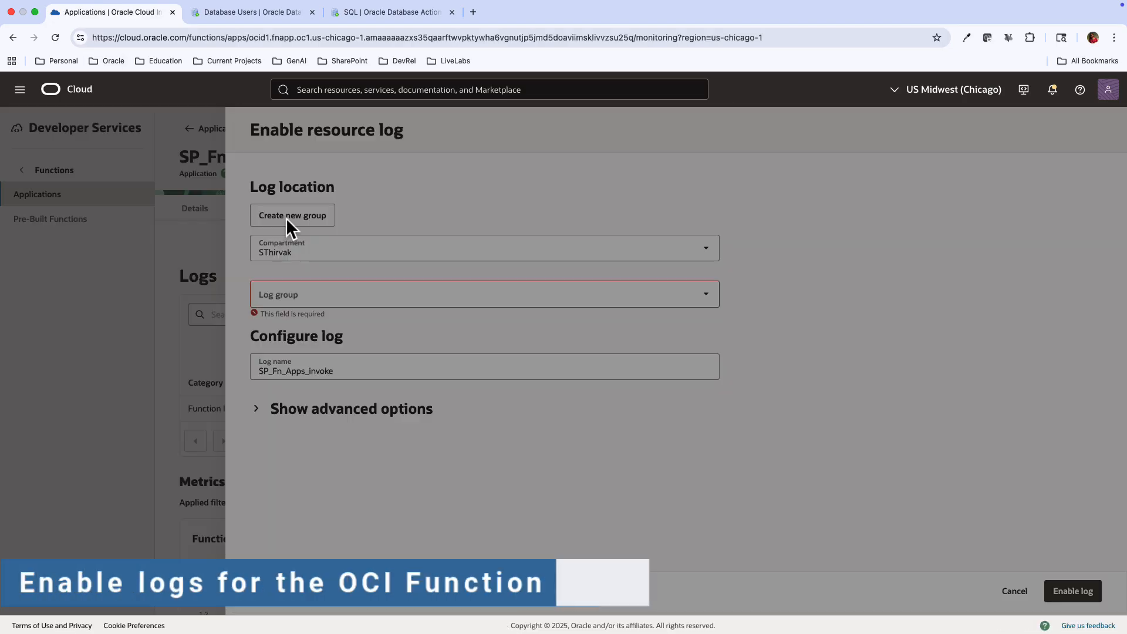
# Step: Create the log group SP_LogGroup and enable the function invocation log SP_Fn_Invoke for SP_Fn_Apps
pyautogui.click(288, 219)
pyautogui.click(289, 262)
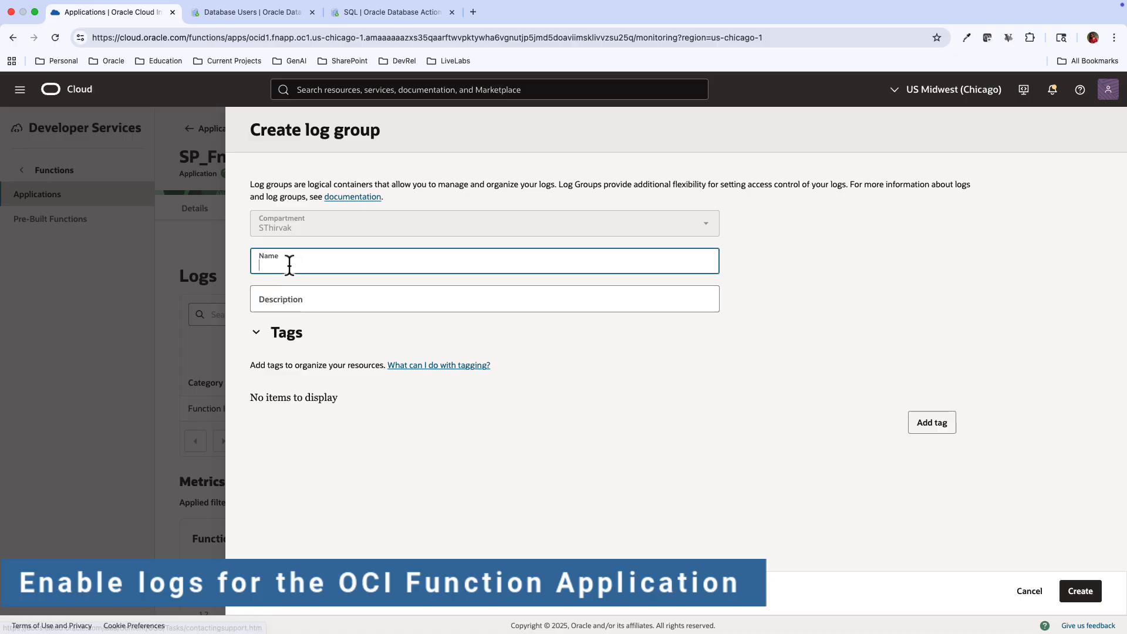
pyautogui.write('SP')
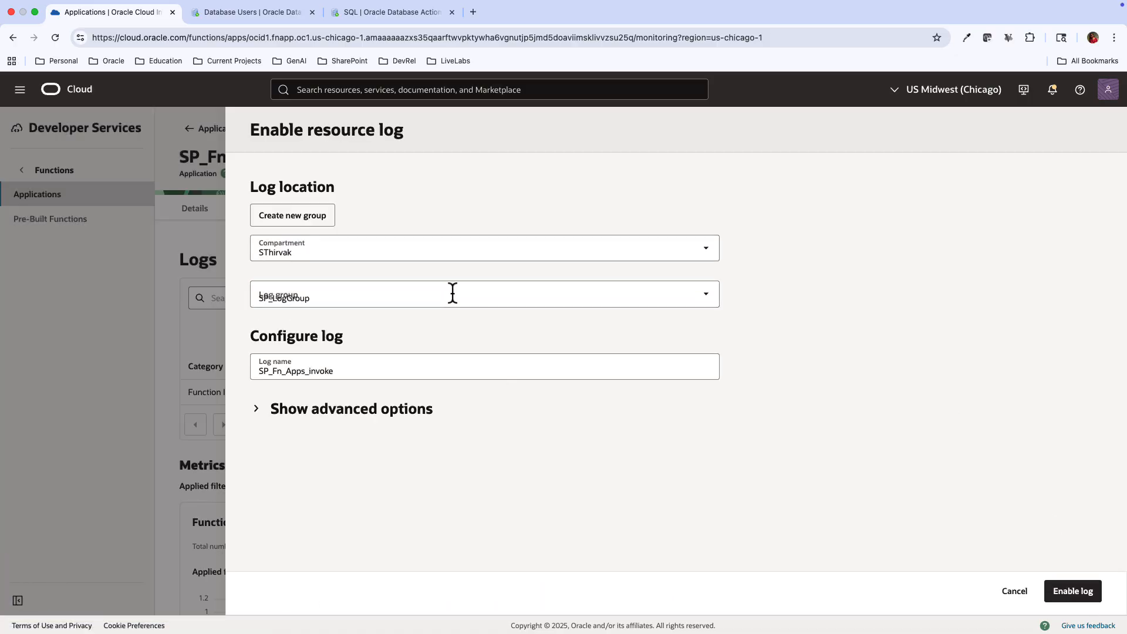
pyautogui.click(1080, 597)
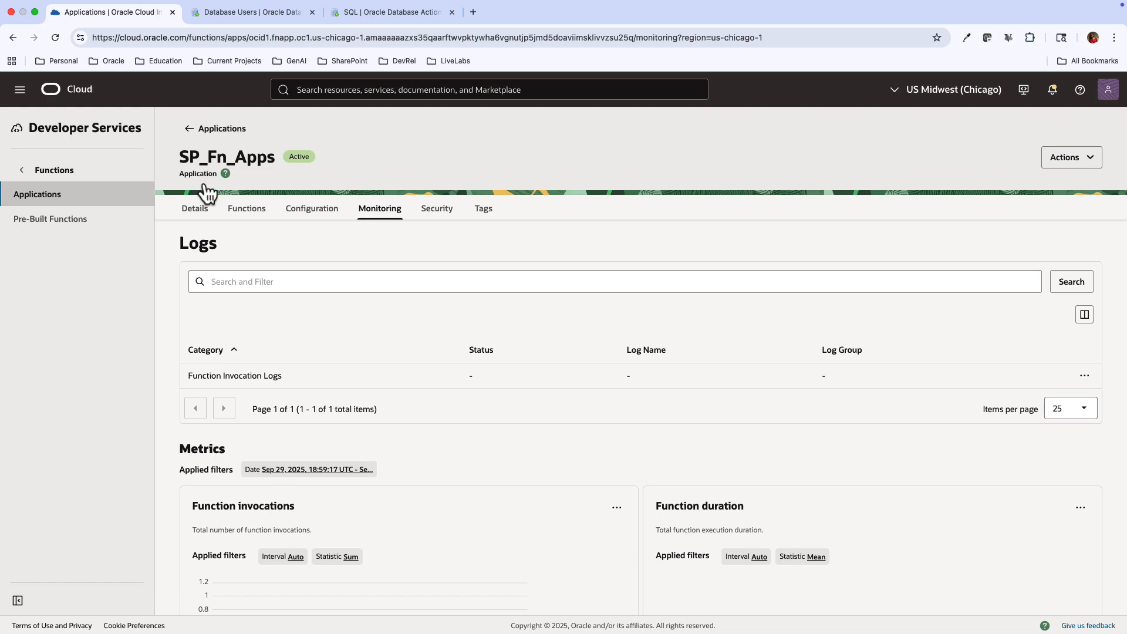
# Step: Upload demo.sql from the Downloads folder to the SPDocs_Temp bucket
pyautogui.click(286, 213)
pyautogui.click(239, 212)
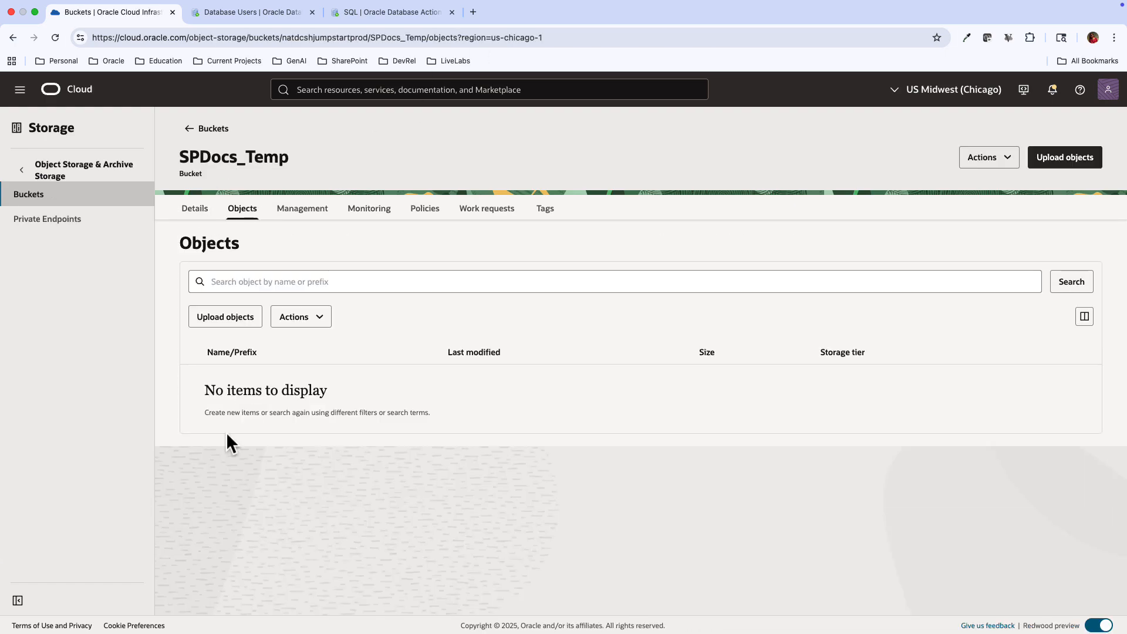
pyautogui.click(213, 320)
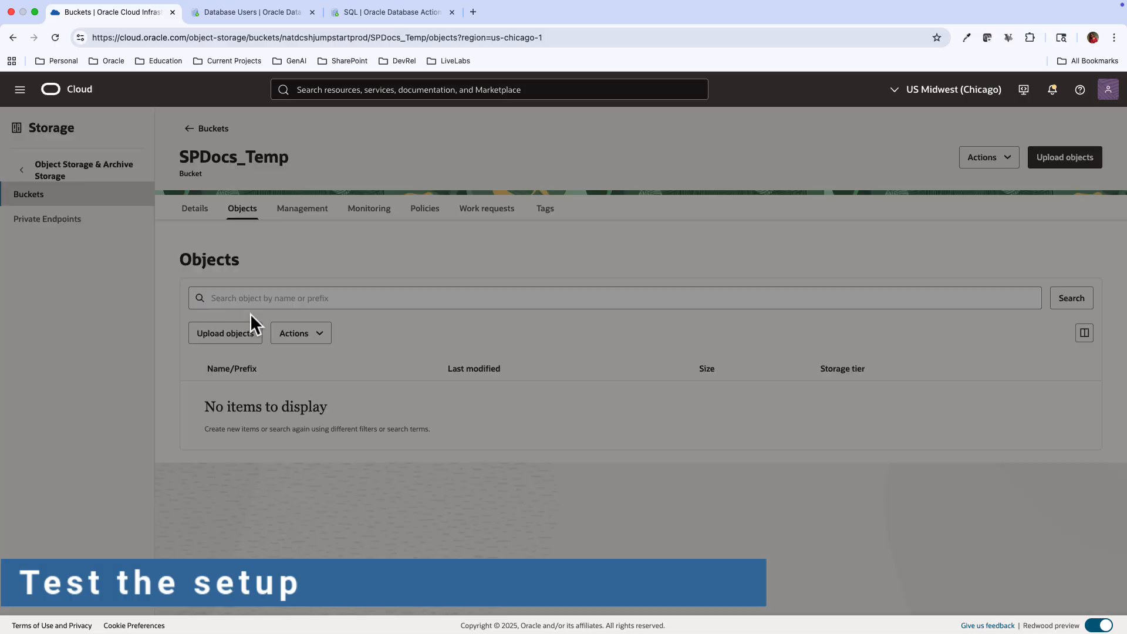
pyautogui.click(314, 390)
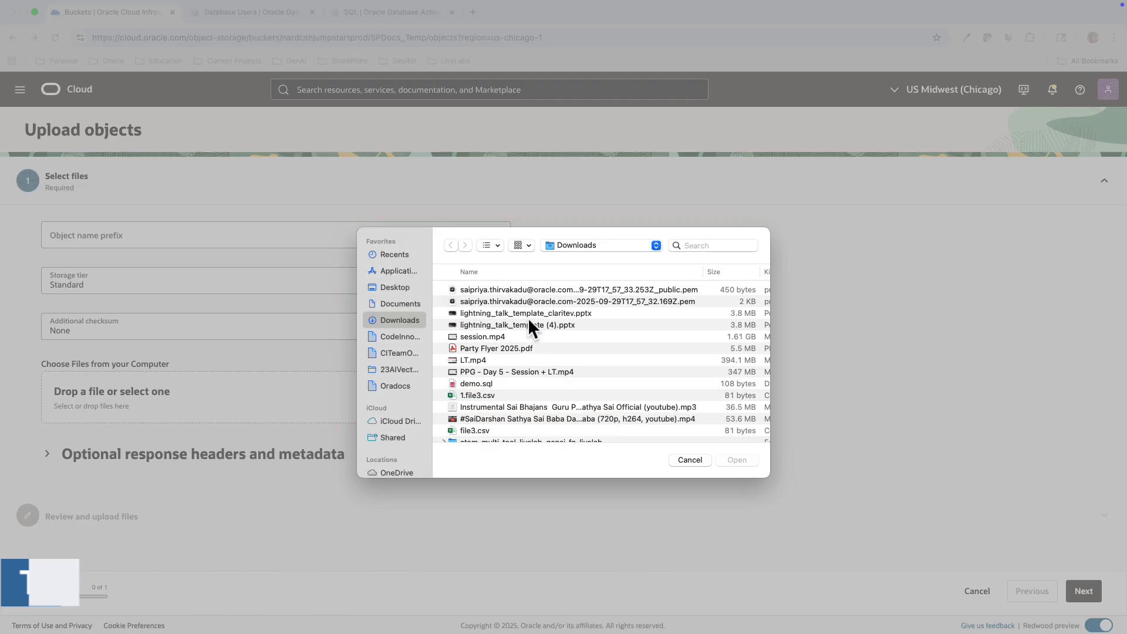
pyautogui.click(480, 394)
pyautogui.click(484, 383)
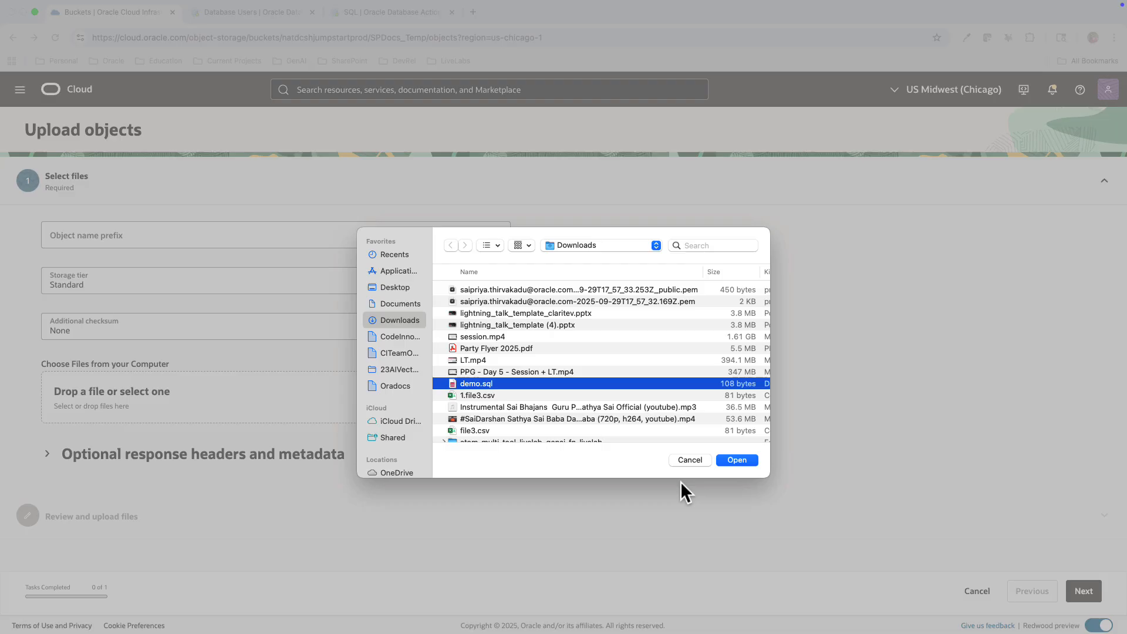
pyautogui.click(737, 460)
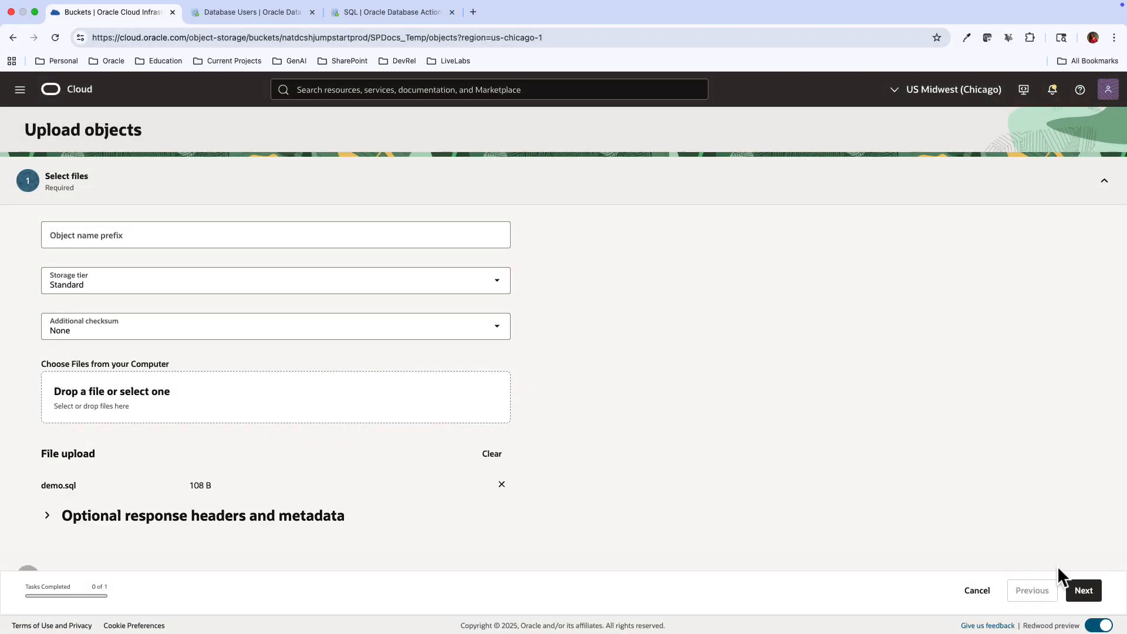
pyautogui.click(1082, 594)
pyautogui.click(1080, 591)
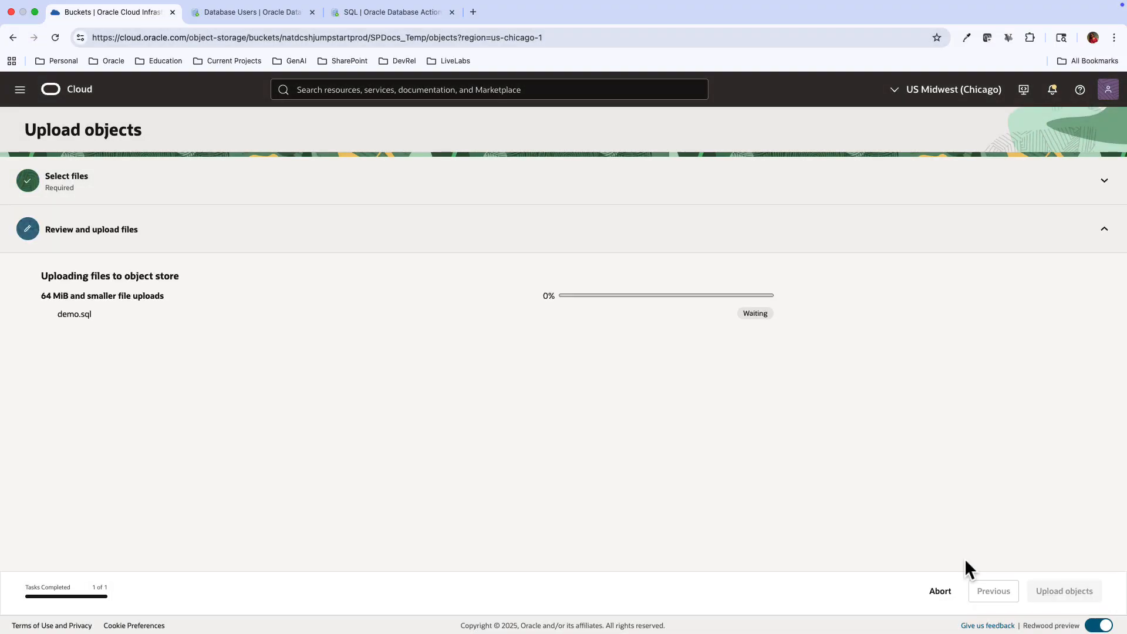
pyautogui.click(940, 592)
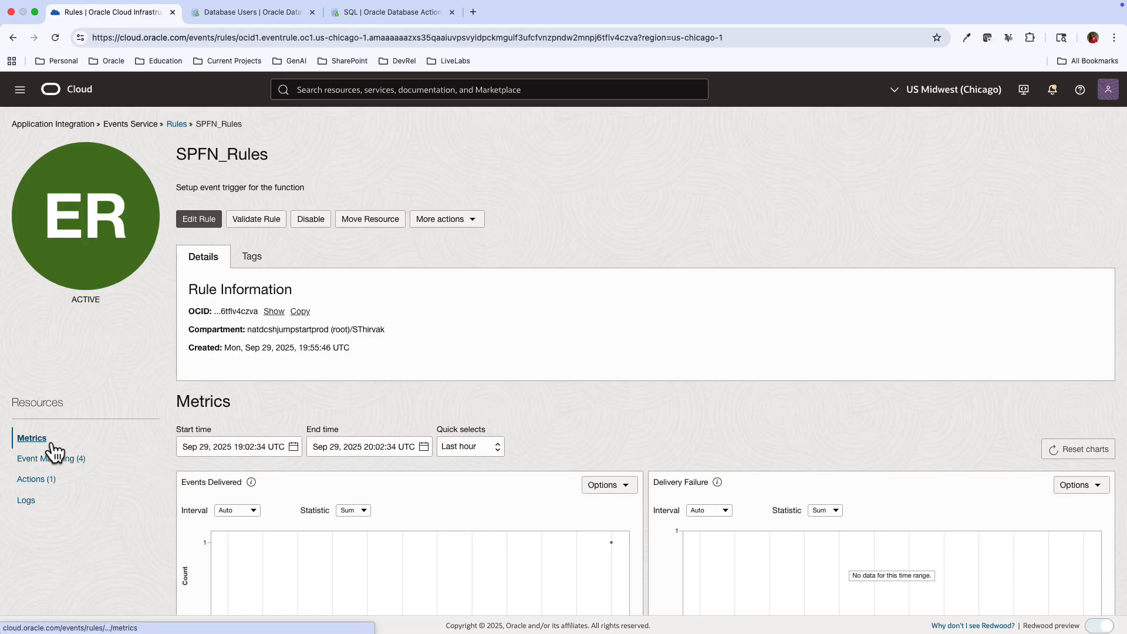
# Step: Check the SPFN_Rules event metrics and the SP_Fn_Invoke log entries for the function invocation
pyautogui.click(52, 444)
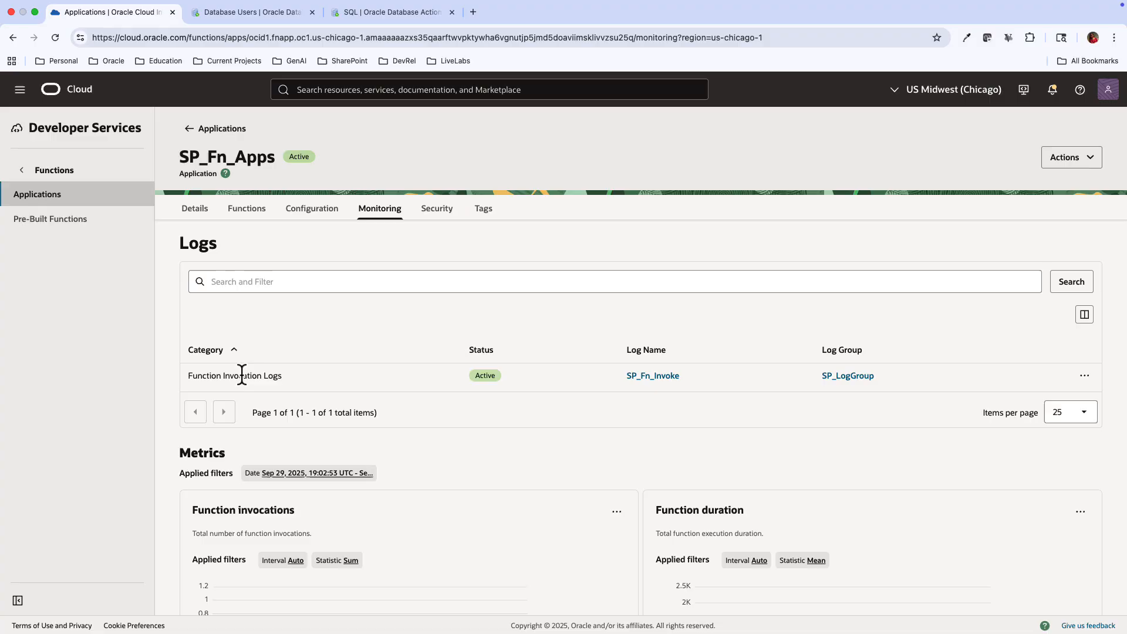
pyautogui.click(648, 377)
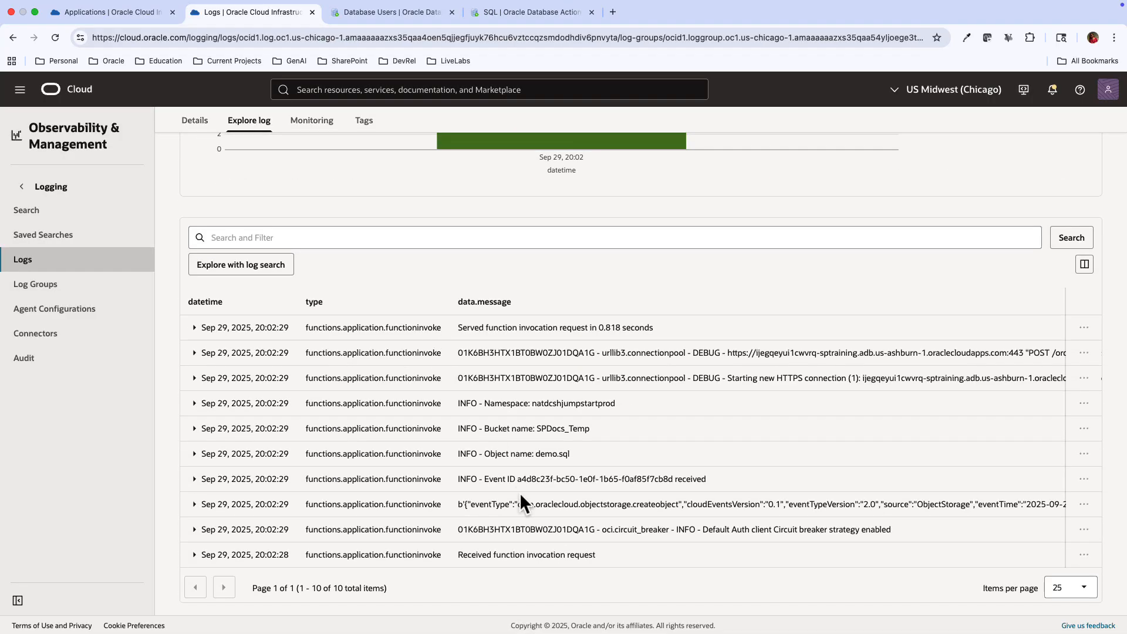
# Step: Switch to the SQL worksheet in Database Actions and run the SELECT query on SPFN_USER.DOCUMENTDETAILS
pyautogui.click(503, 2)
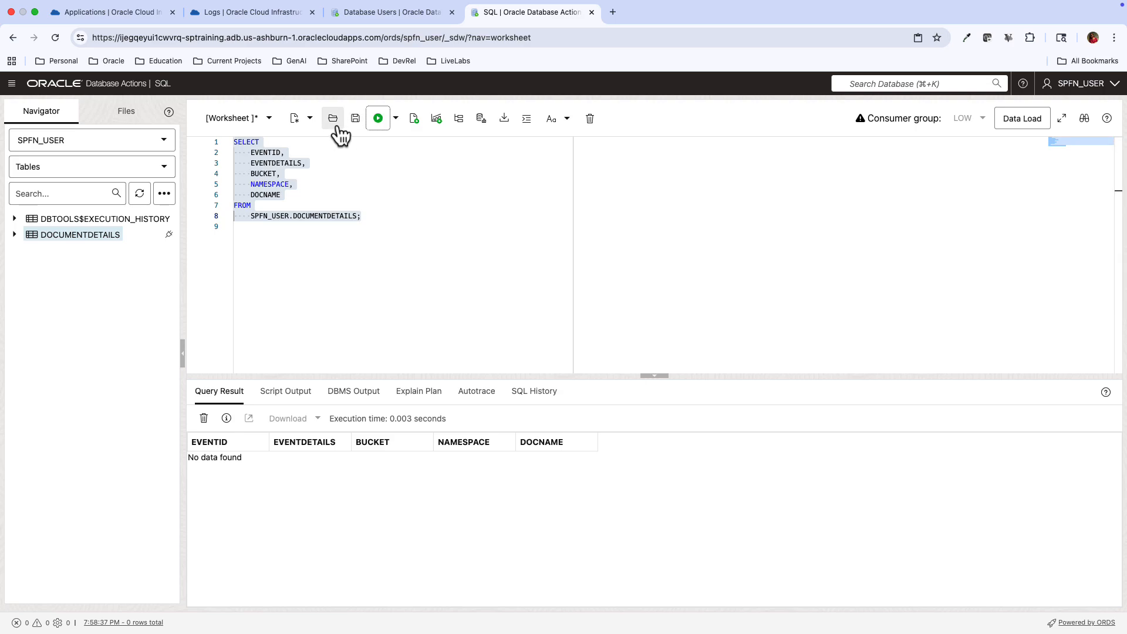
pyautogui.click(378, 118)
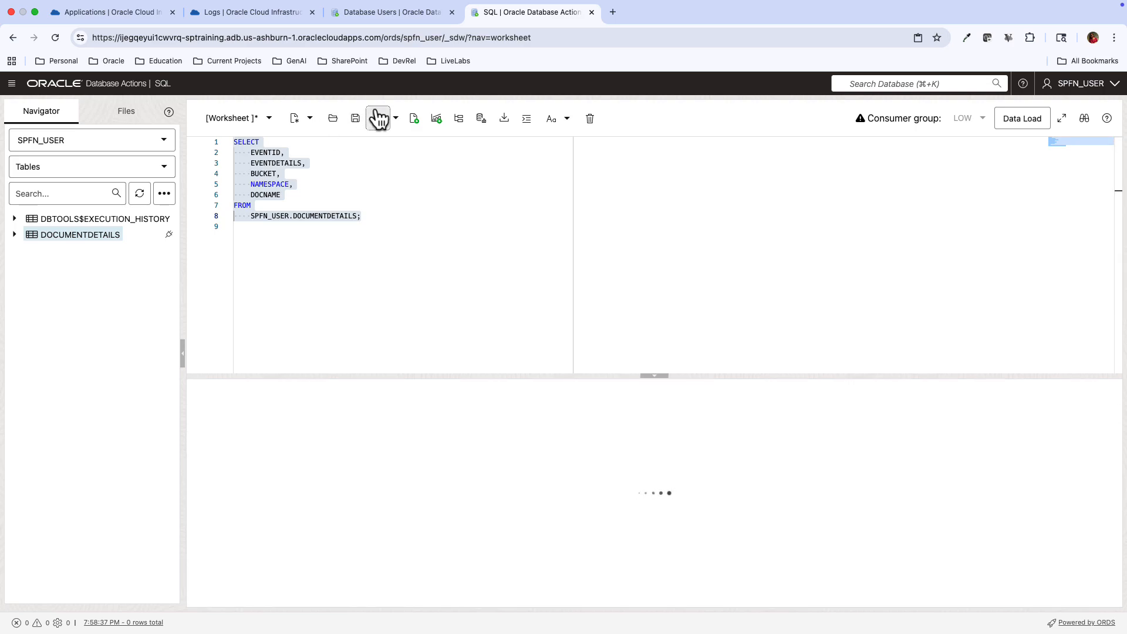